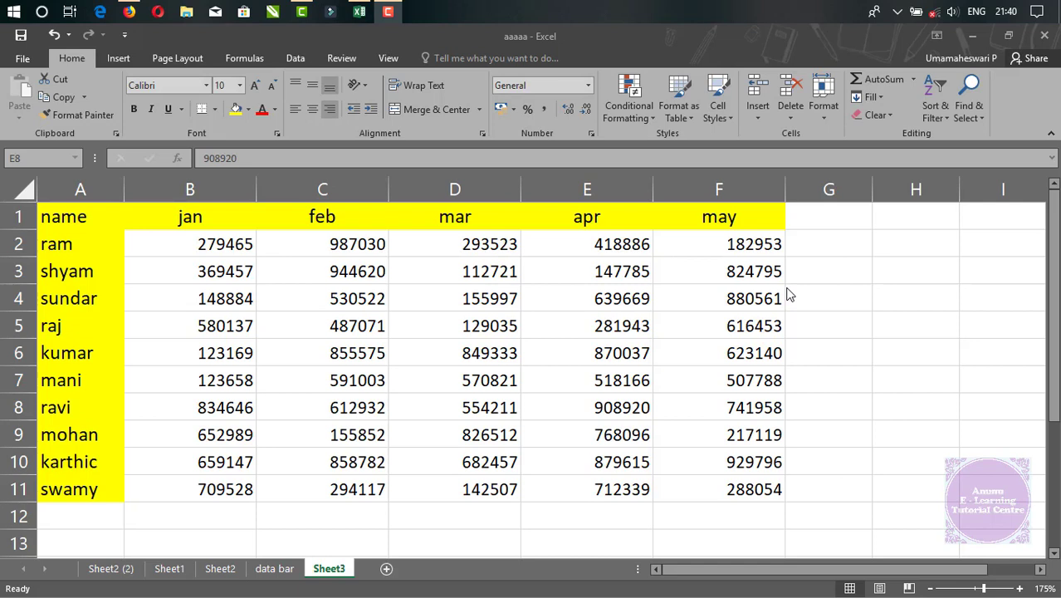
left_click(650, 118)
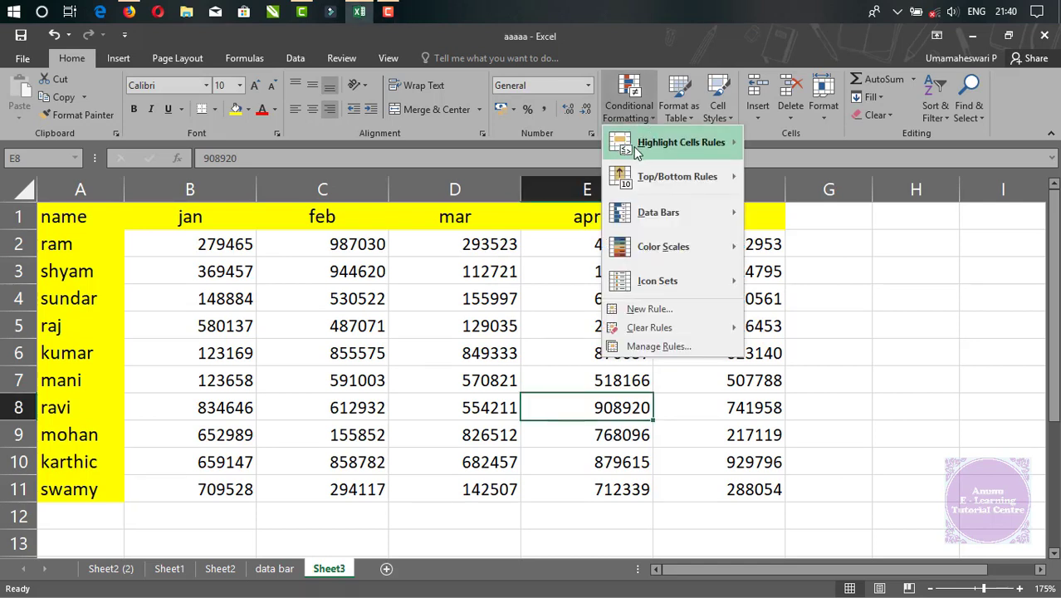
mouse_move(629, 150)
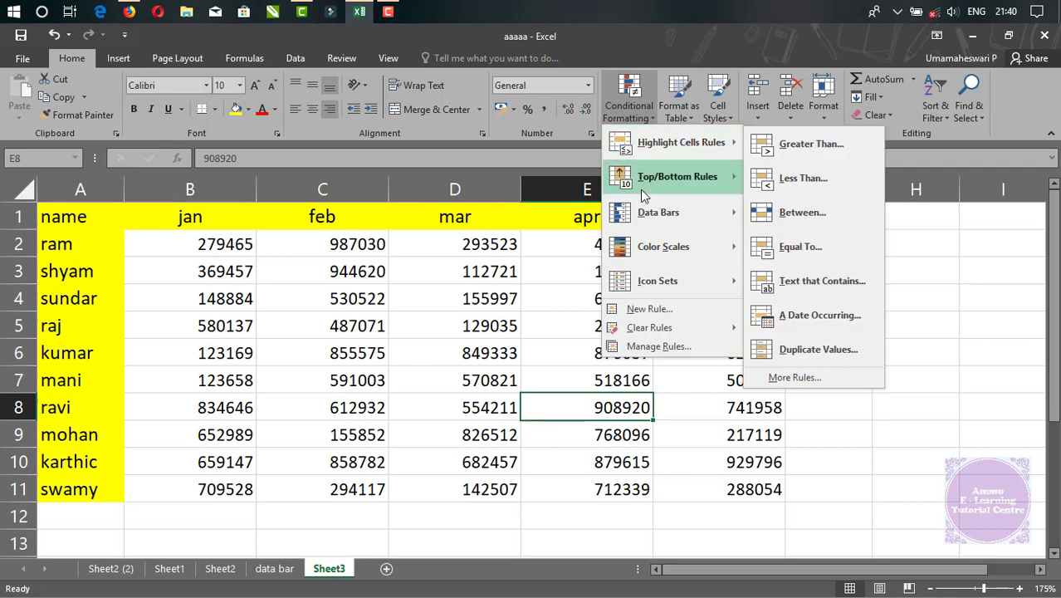
mouse_move(670, 183)
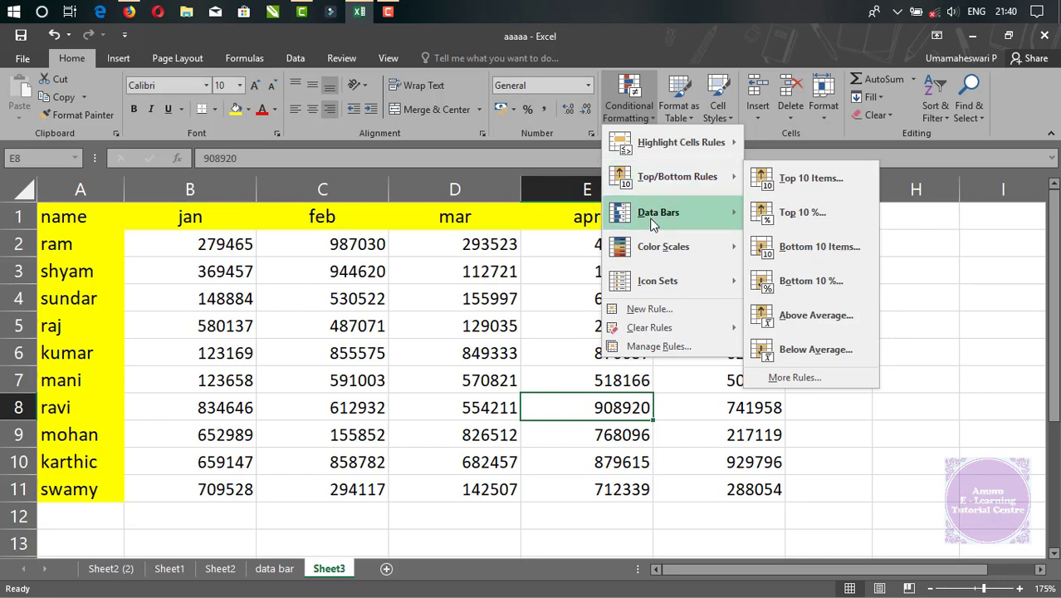
mouse_move(643, 221)
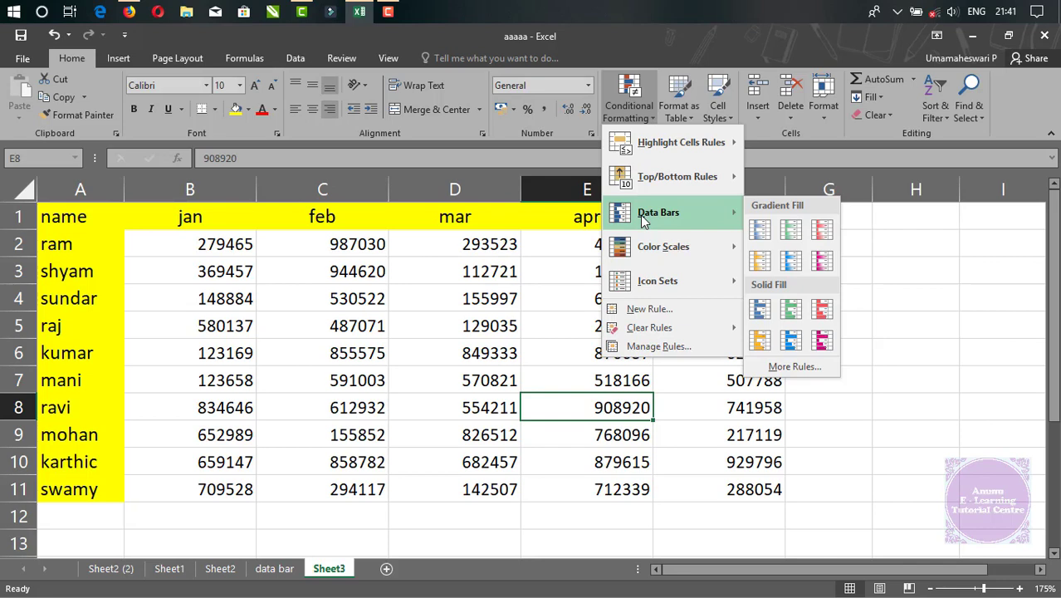
left_click(805, 390)
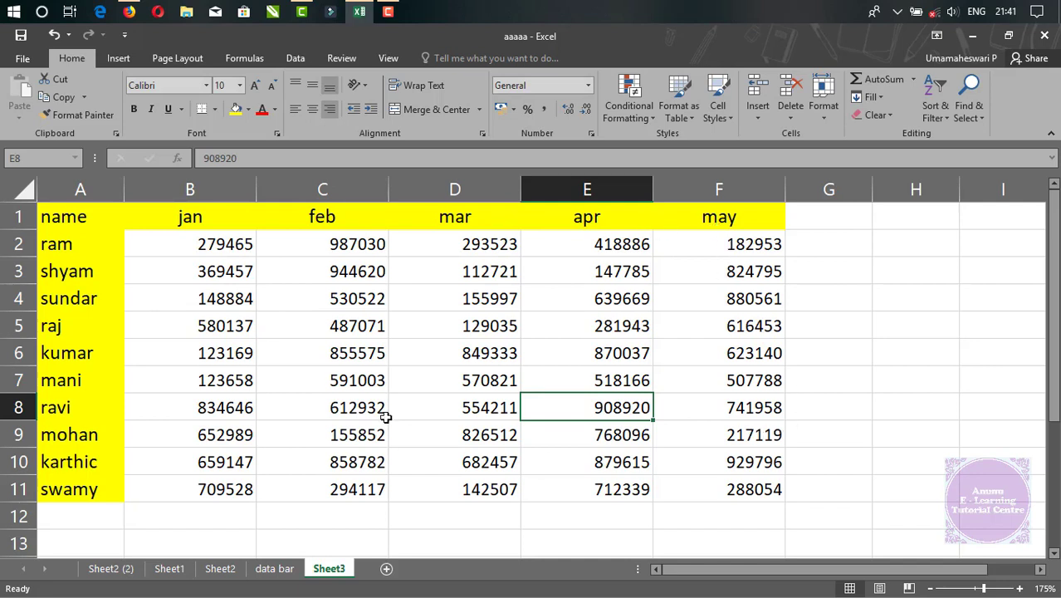
Apply blue gradient fill data bars to the jan values in B2:B11.
left_click_drag(218, 241, 223, 506)
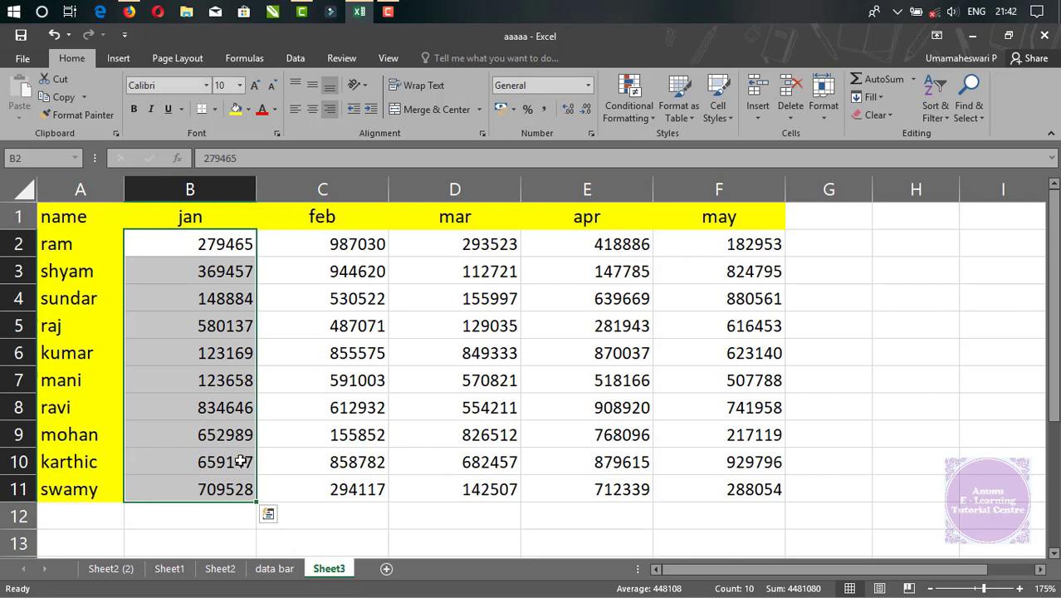
left_click(193, 243)
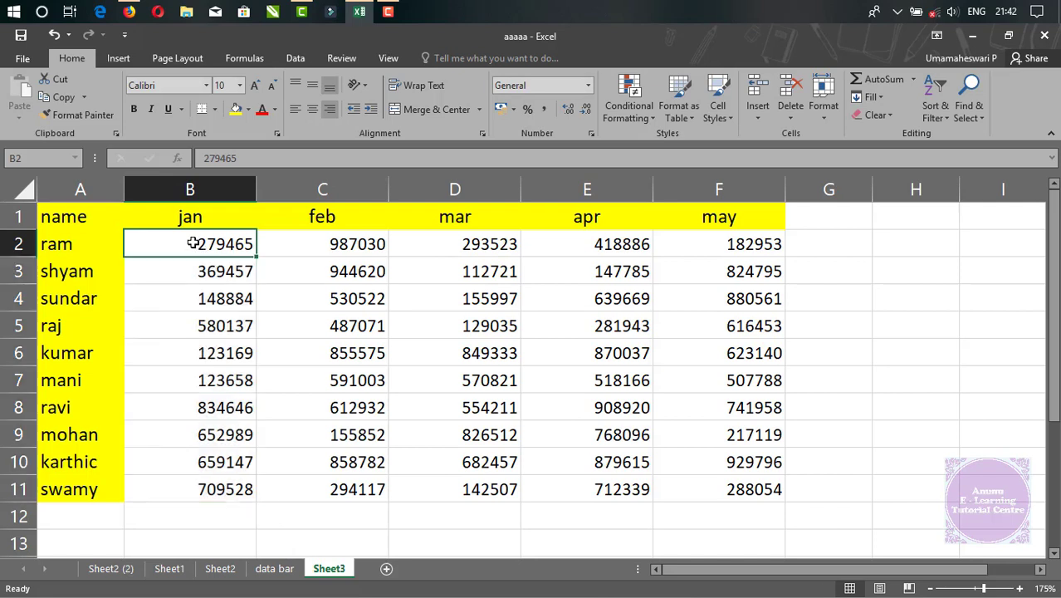
left_click_drag(193, 243, 207, 495)
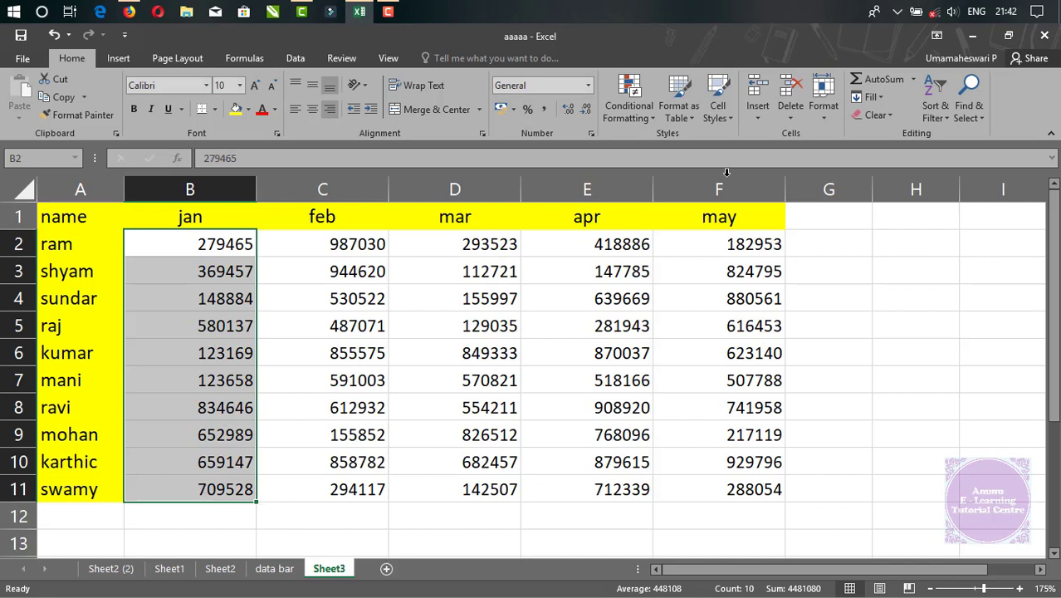
left_click(644, 116)
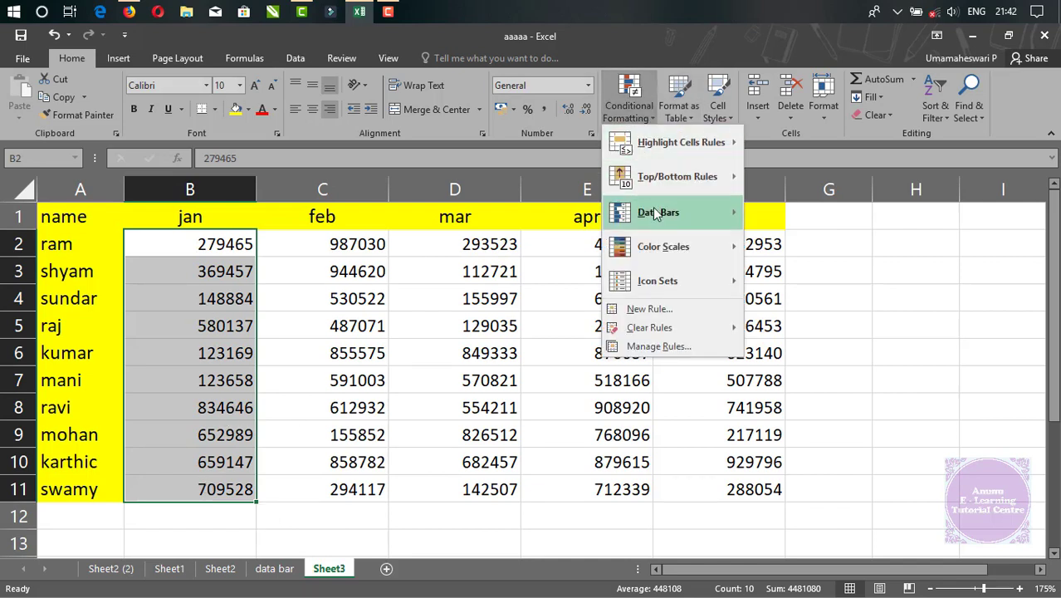
mouse_move(655, 213)
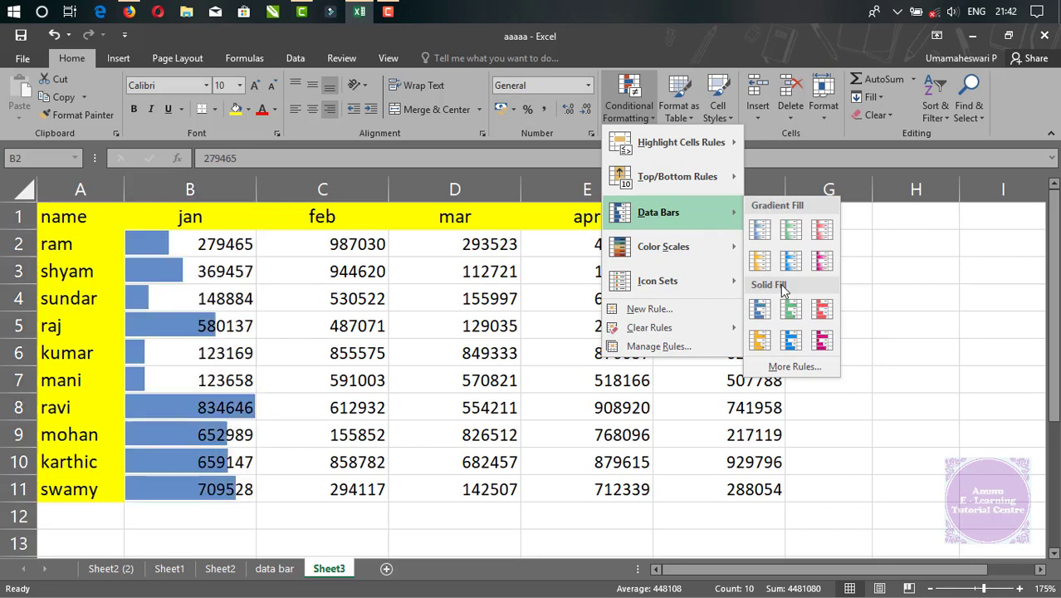
left_click(760, 231)
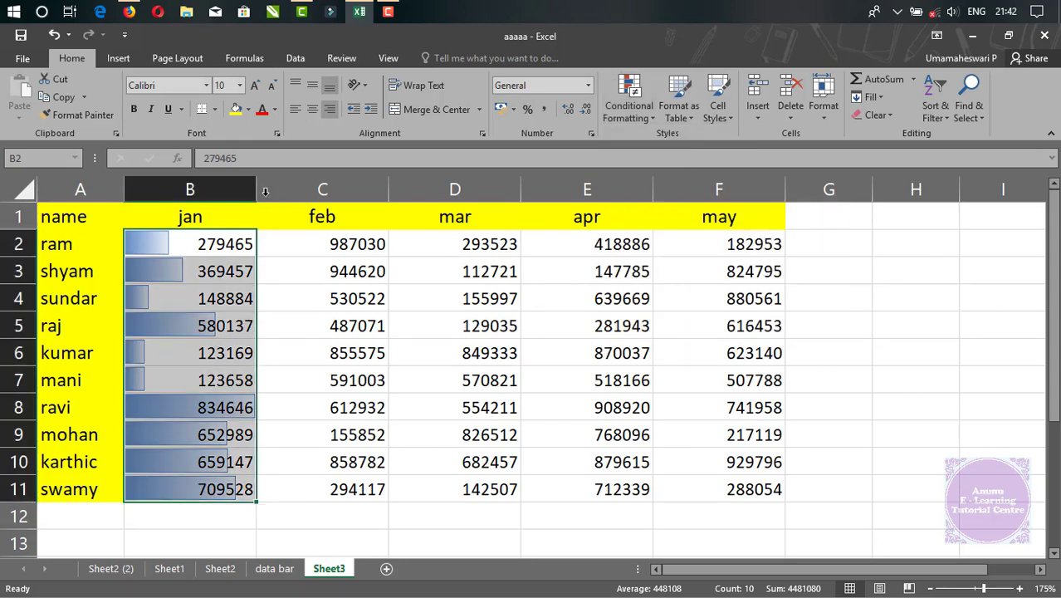
Widen the jan column well beyond its data bars, and narrow it back to a moderately wide size.
left_click_drag(256, 191, 427, 191)
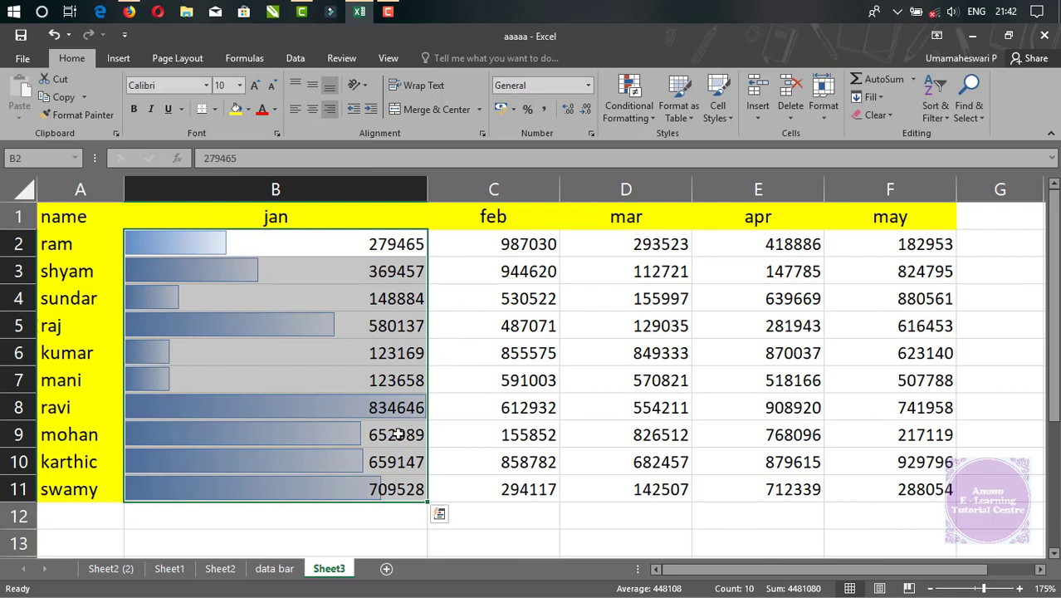
left_click(314, 402)
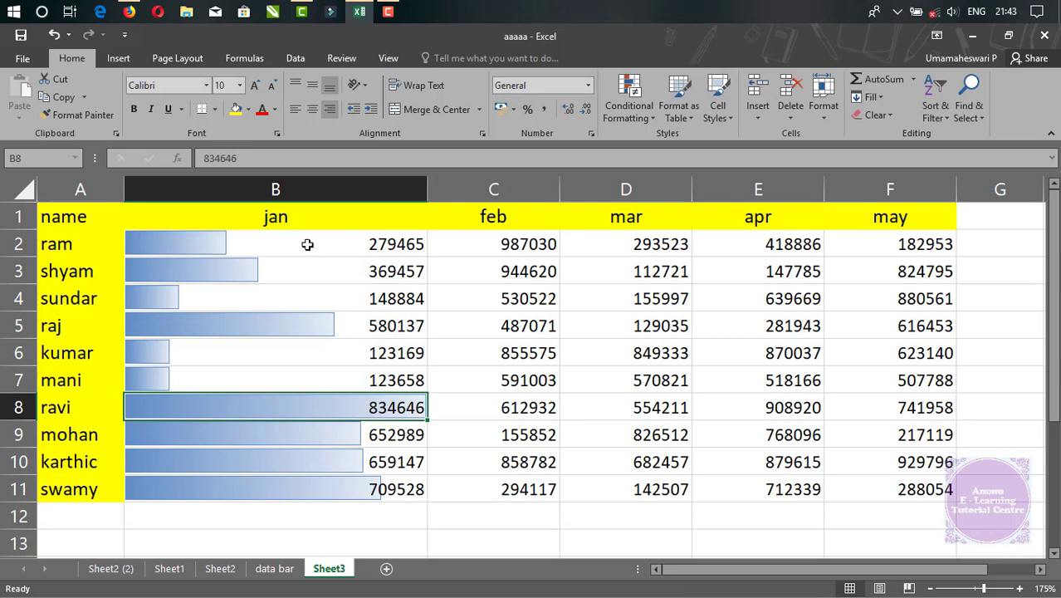
left_click_drag(306, 239, 317, 479)
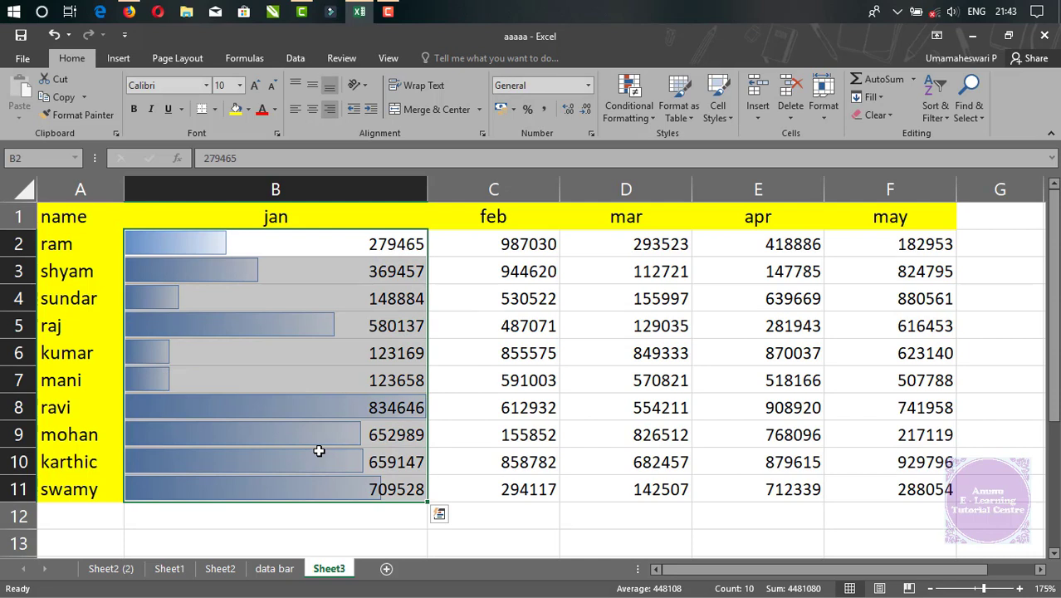
left_click(406, 408)
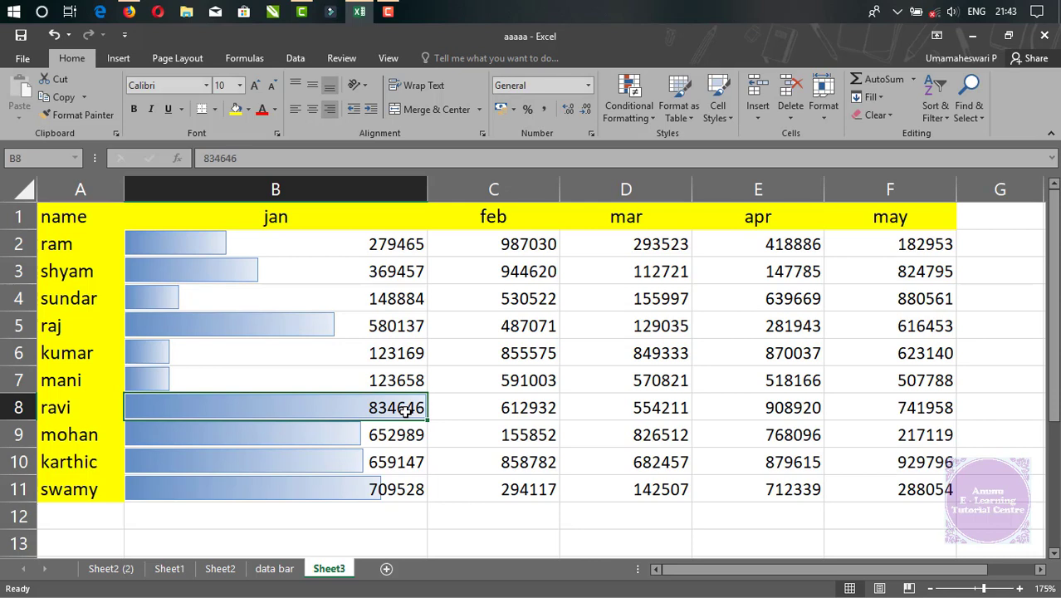
left_click_drag(427, 189, 341, 203)
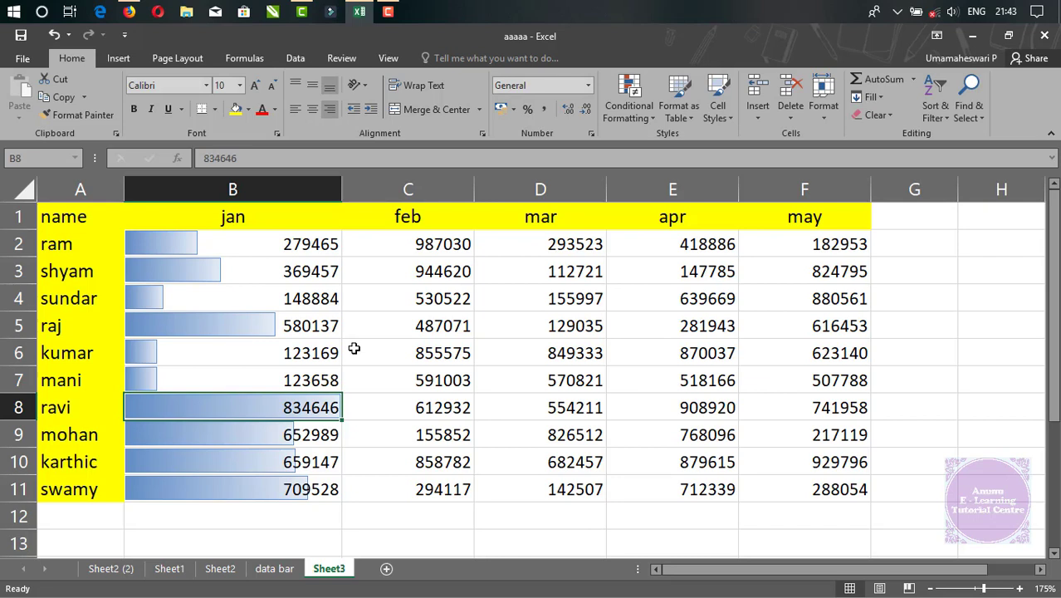
Clear the conditional formatting rules from the jan values in B2:B11.
left_click(217, 242)
left_click_drag(216, 258, 229, 495)
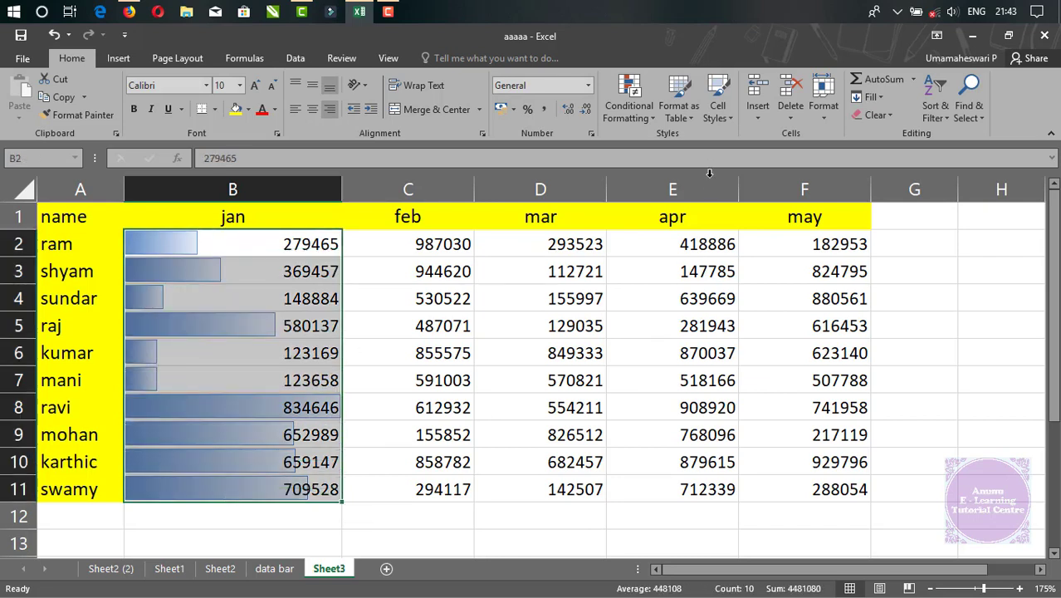
left_click(640, 117)
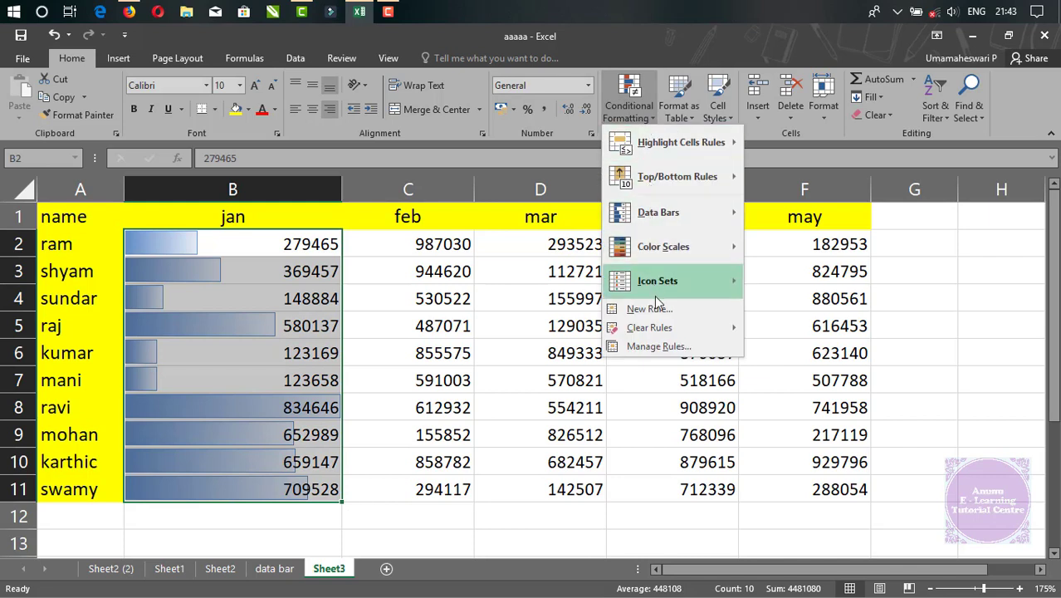
mouse_move(662, 339)
left_click(830, 344)
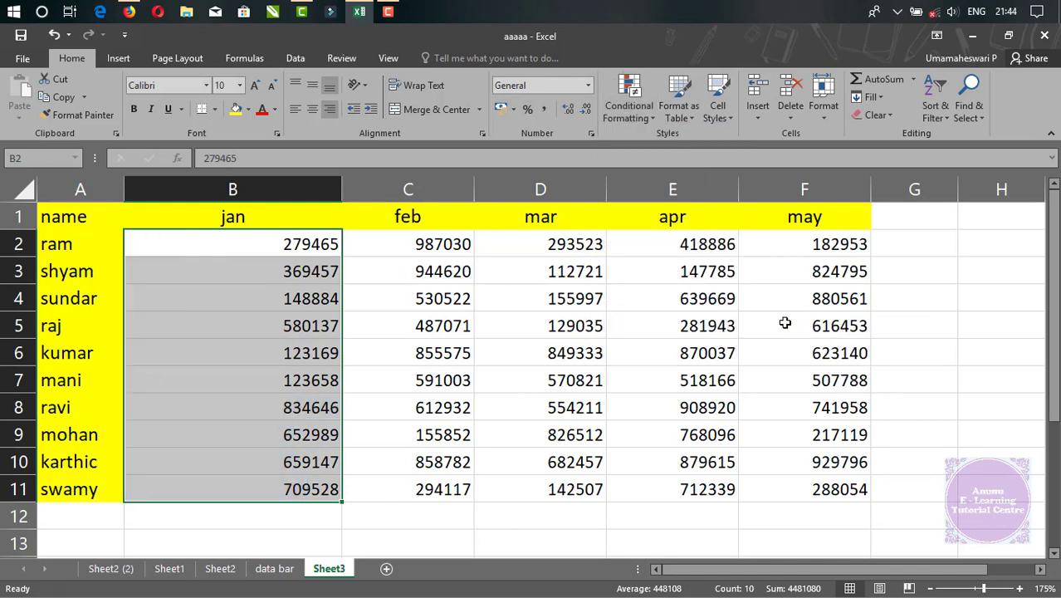
Apply light blue solid fill data bars to the jan values in B2:B11.
left_click(642, 123)
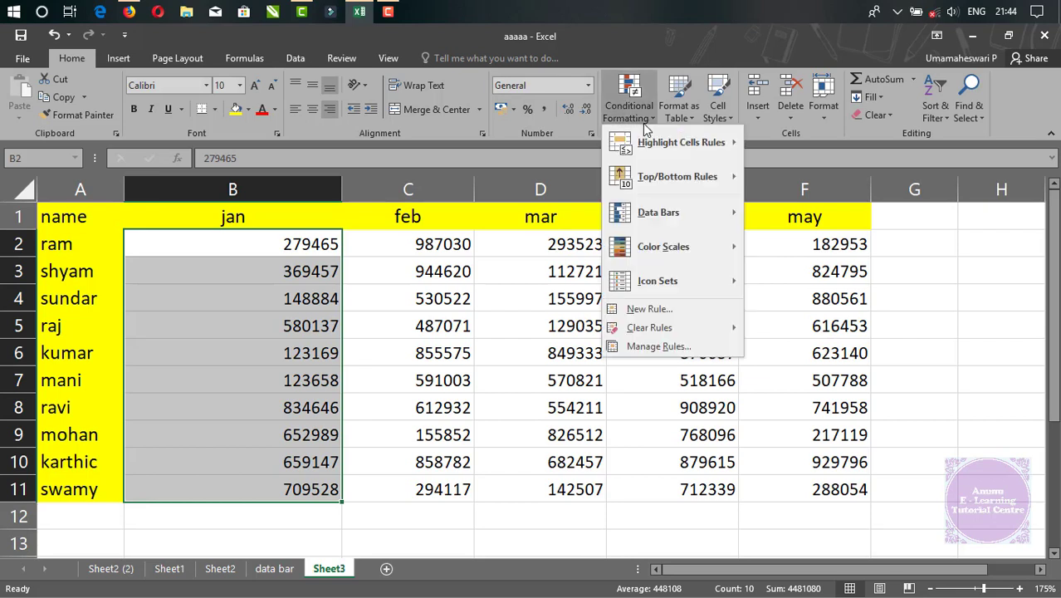
mouse_move(657, 218)
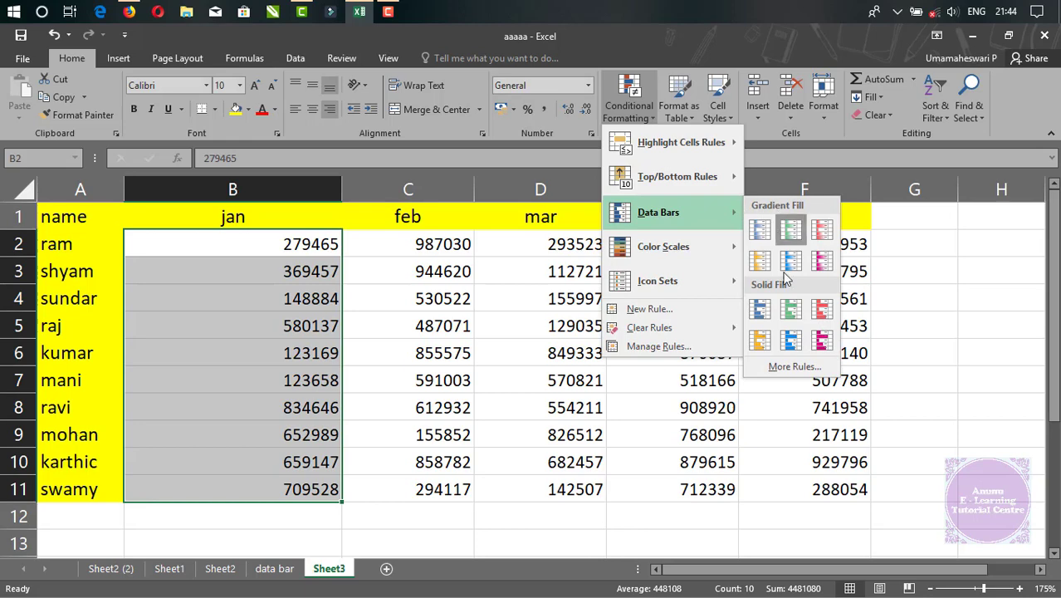
left_click(790, 340)
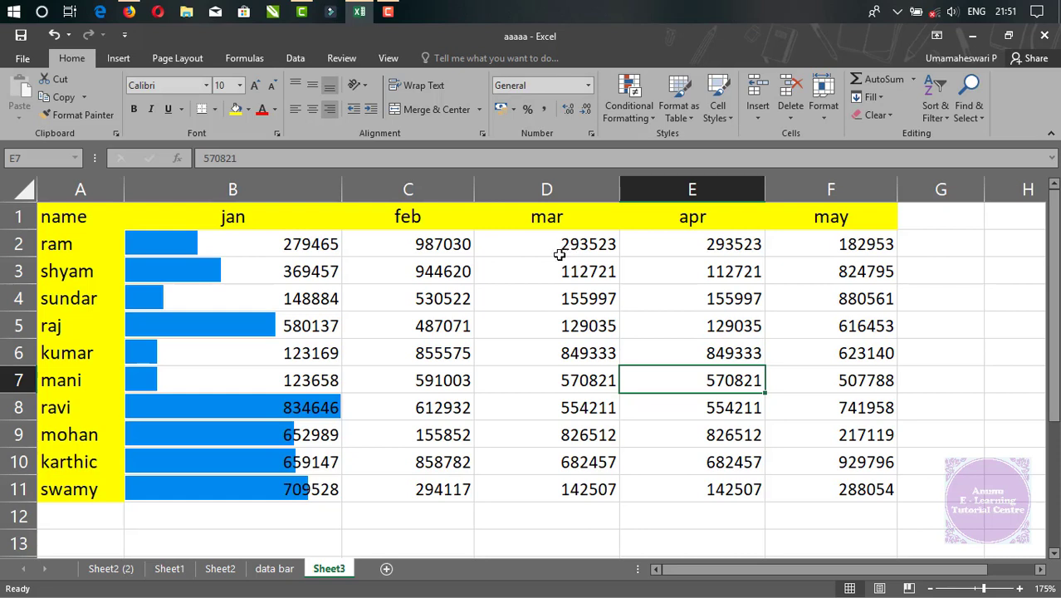
Edit the existing data bar rule on the jan values in B2:B11 to show the bars only, and apply it.
left_click(247, 243)
left_click_drag(246, 242, 249, 489)
left_click(628, 124)
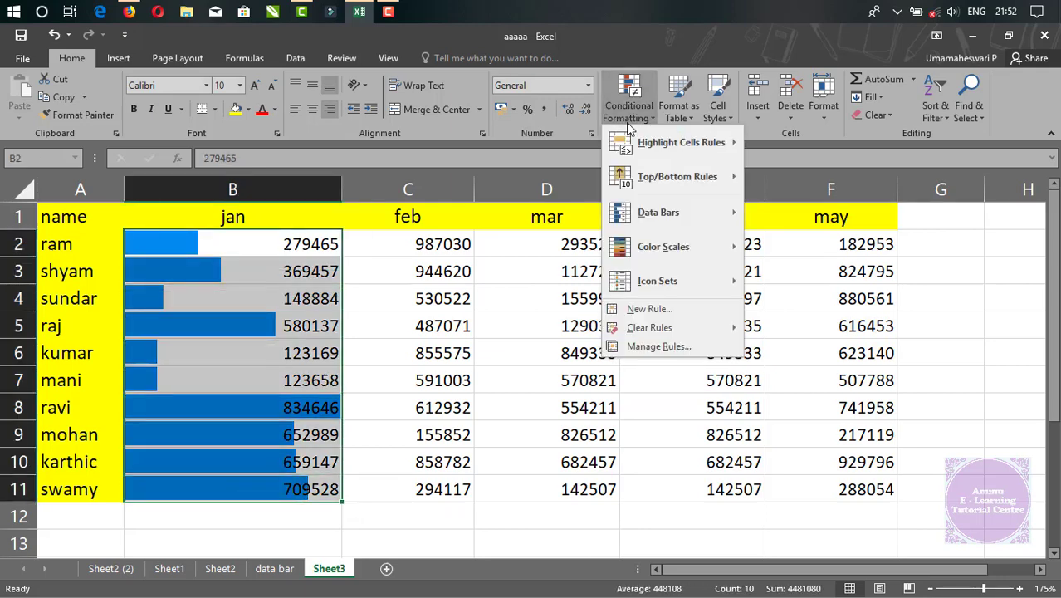
left_click(648, 347)
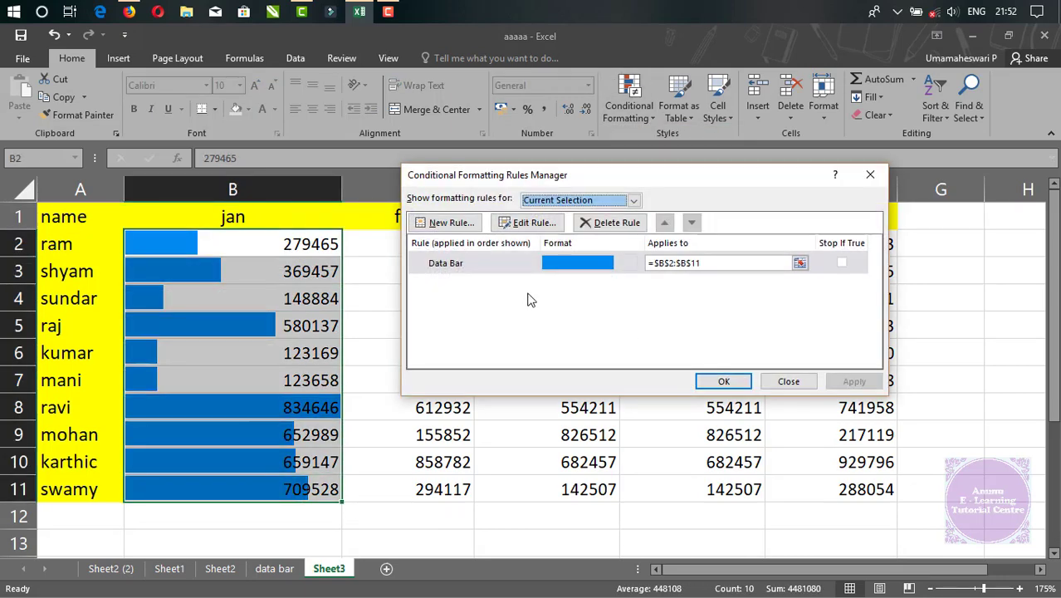
left_click(473, 267)
left_click(489, 221)
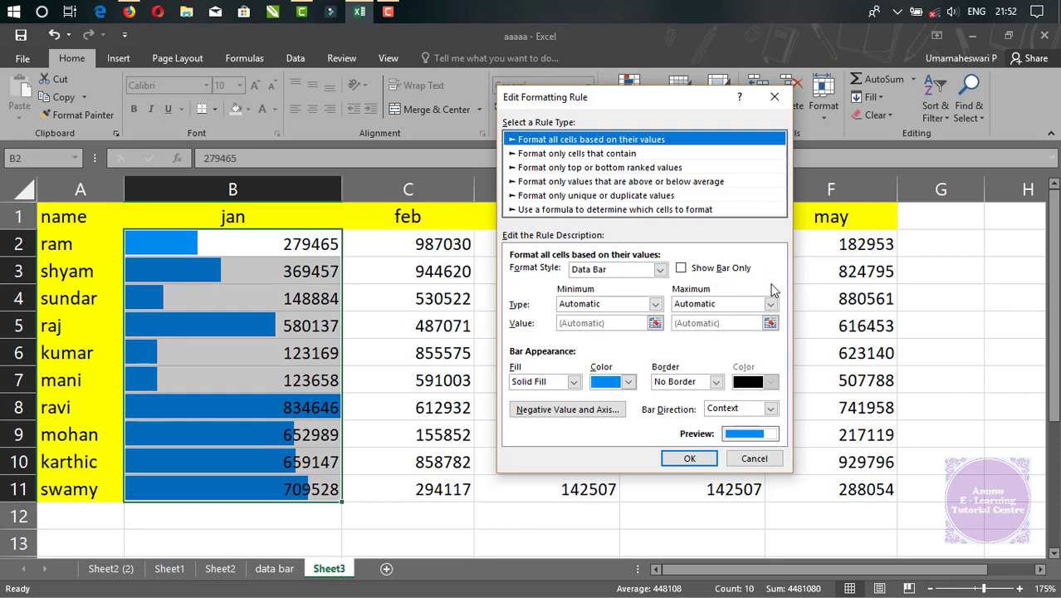
left_click(680, 268)
left_click(689, 458)
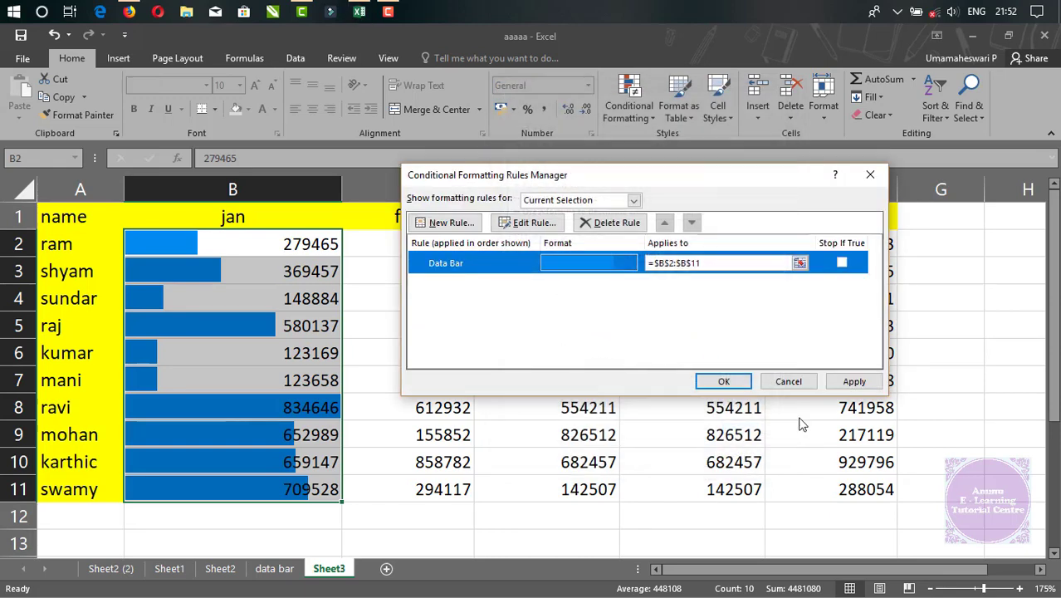
left_click(854, 381)
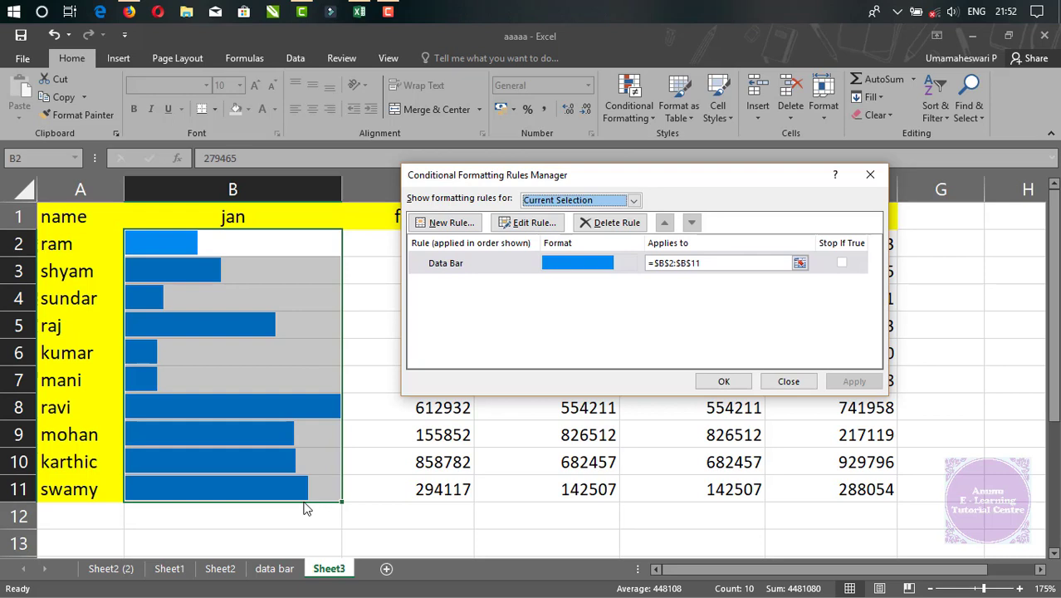
left_click(721, 380)
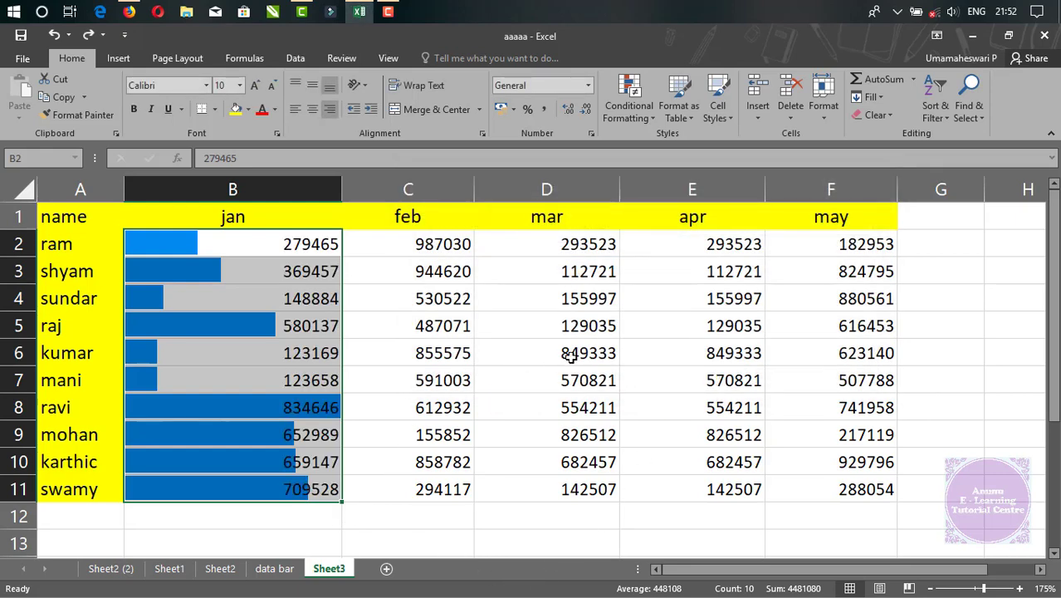
Select the mar values in D2:D11 and start a new custom data bar rule for them.
left_click(571, 357)
left_click(555, 249)
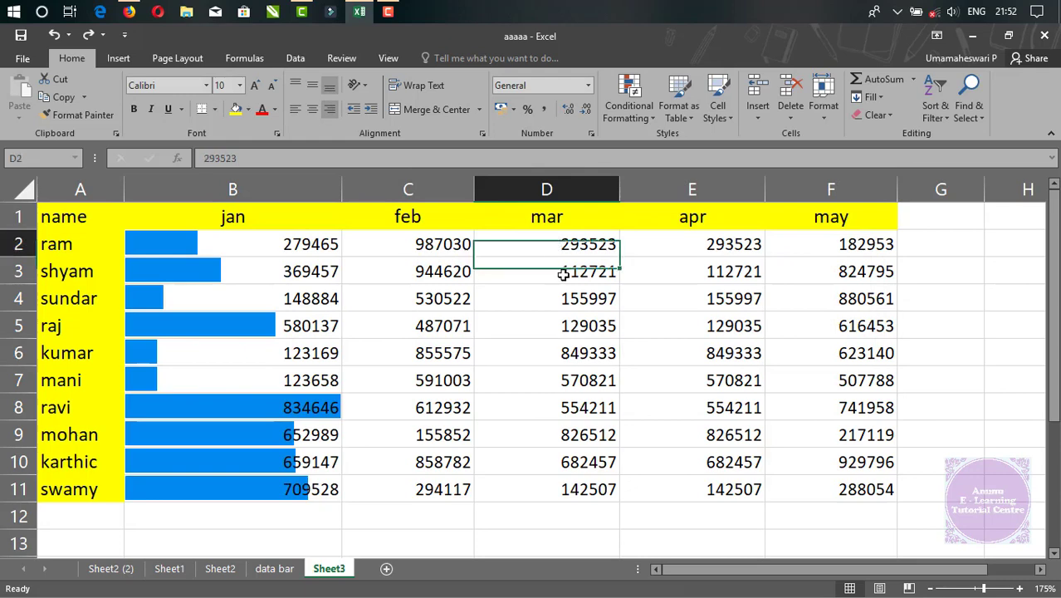
left_click_drag(562, 275, 549, 489)
left_click(642, 111)
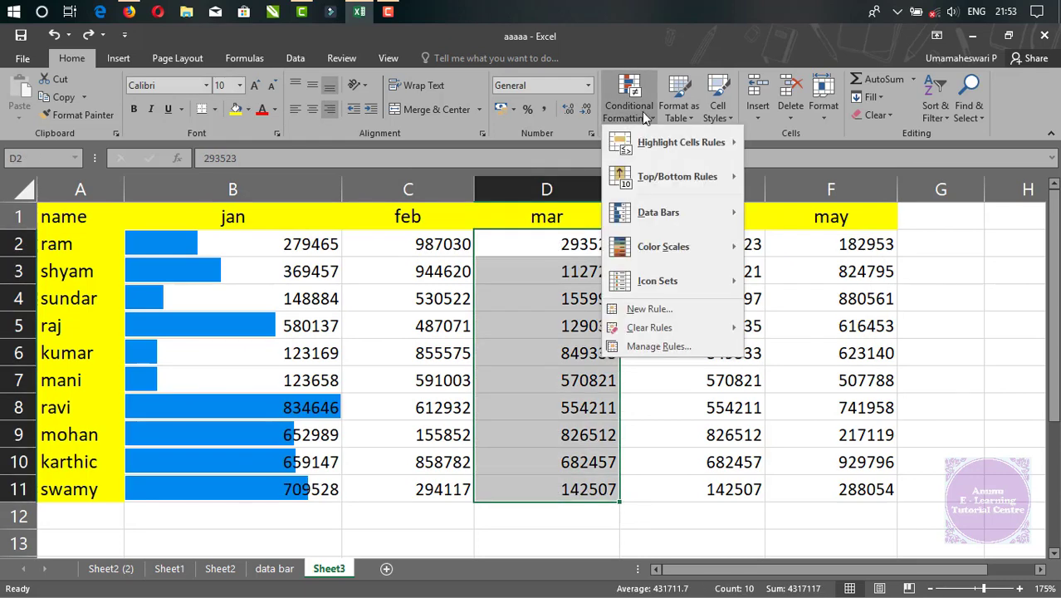
mouse_move(716, 213)
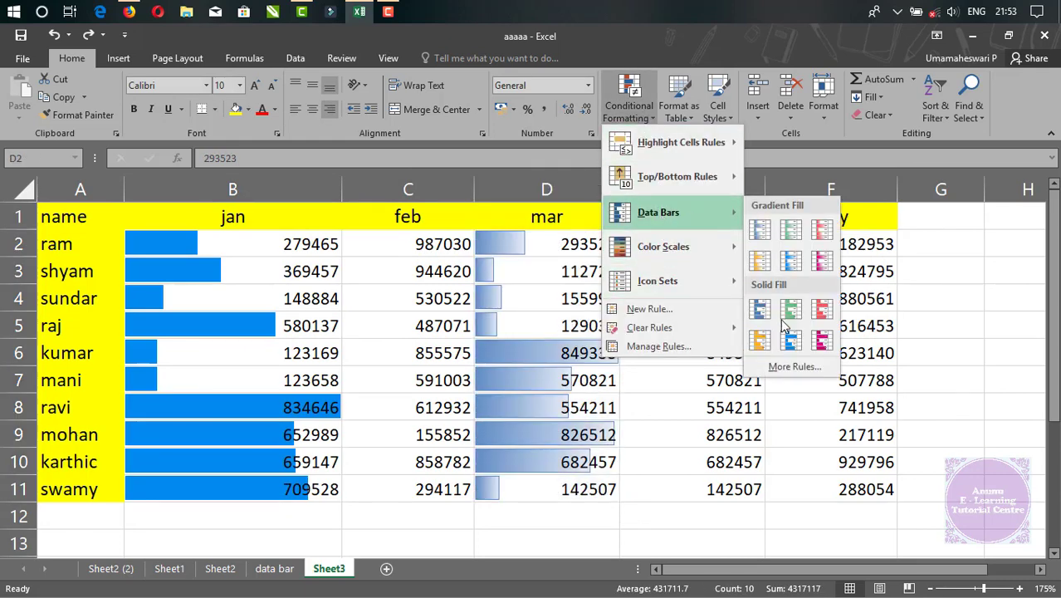
left_click(792, 366)
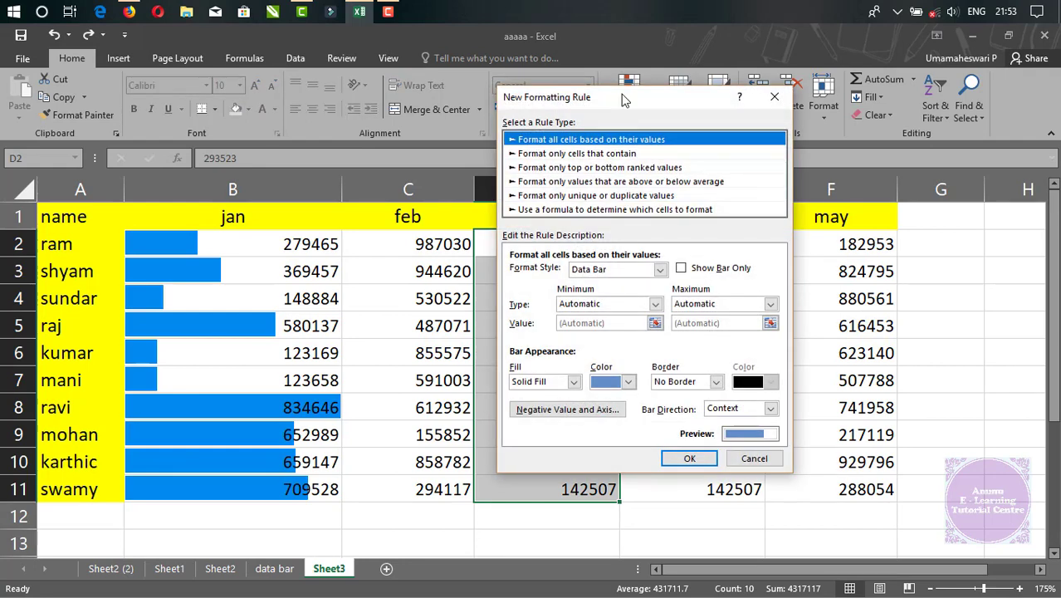
left_click_drag(624, 100, 811, 160)
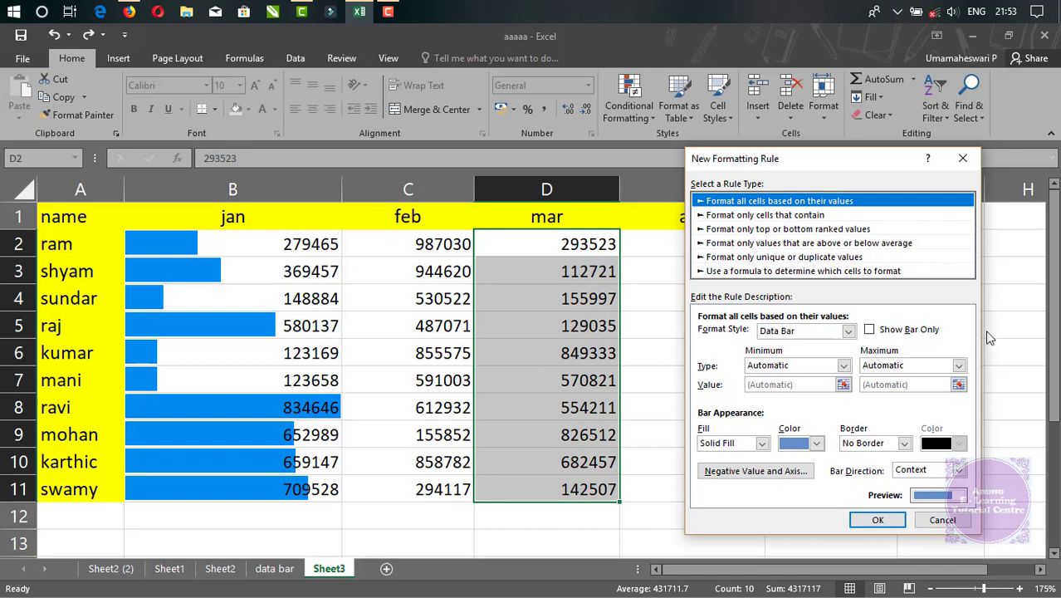
Examine the minimum type, fill and bar colour choices of the new data bar rule, keeping Automatic and Solid Fill.
left_click(842, 366)
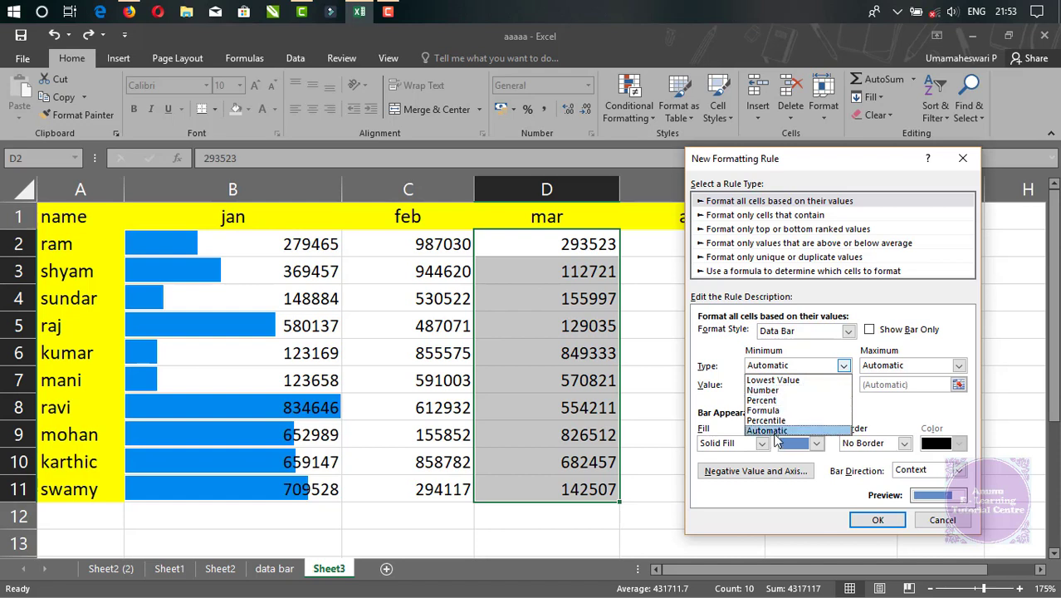
left_click(913, 417)
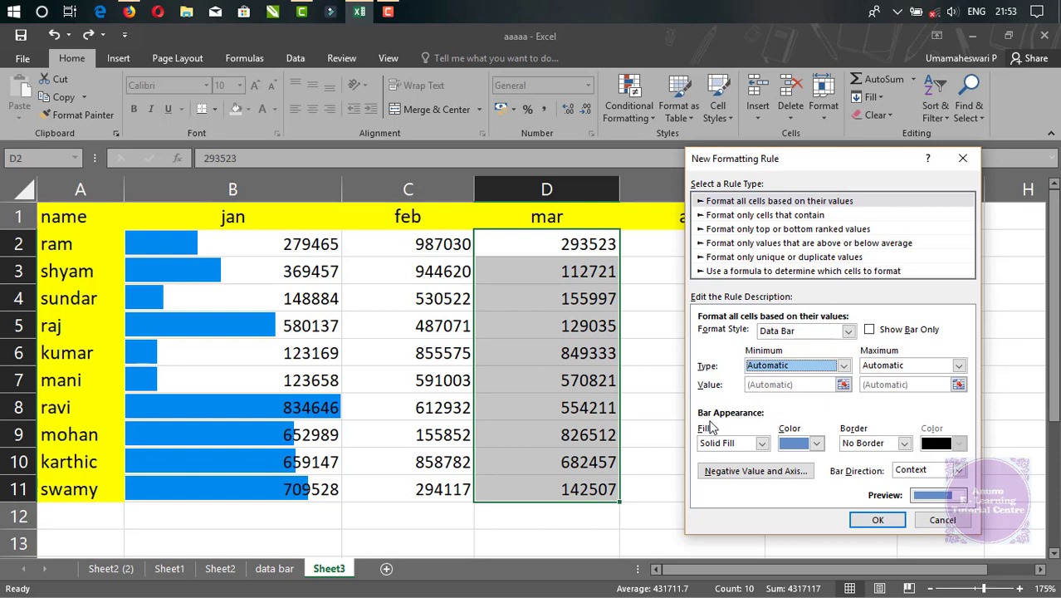
left_click(742, 442)
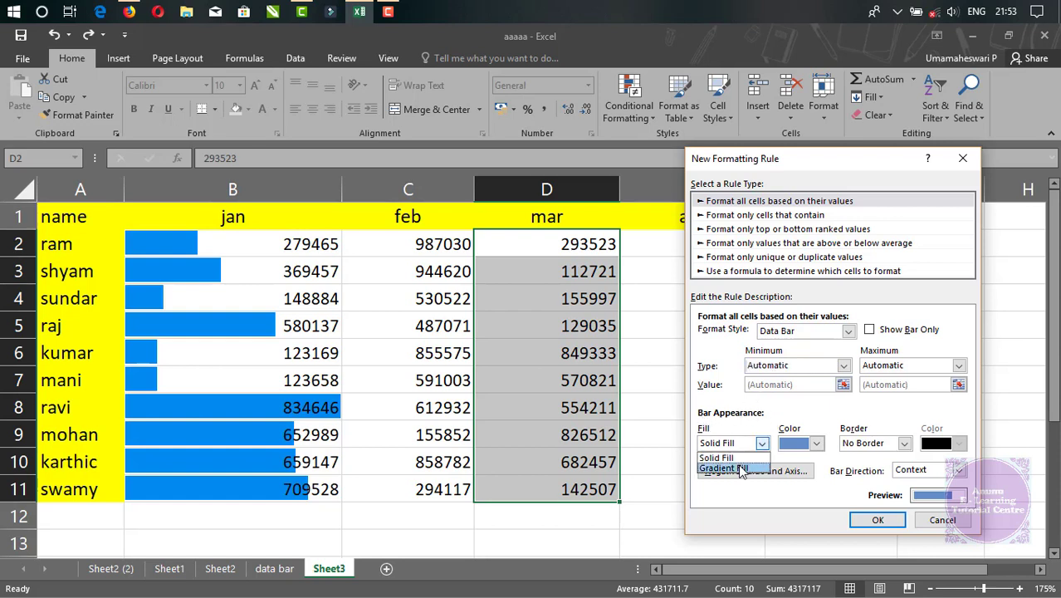
left_click(715, 458)
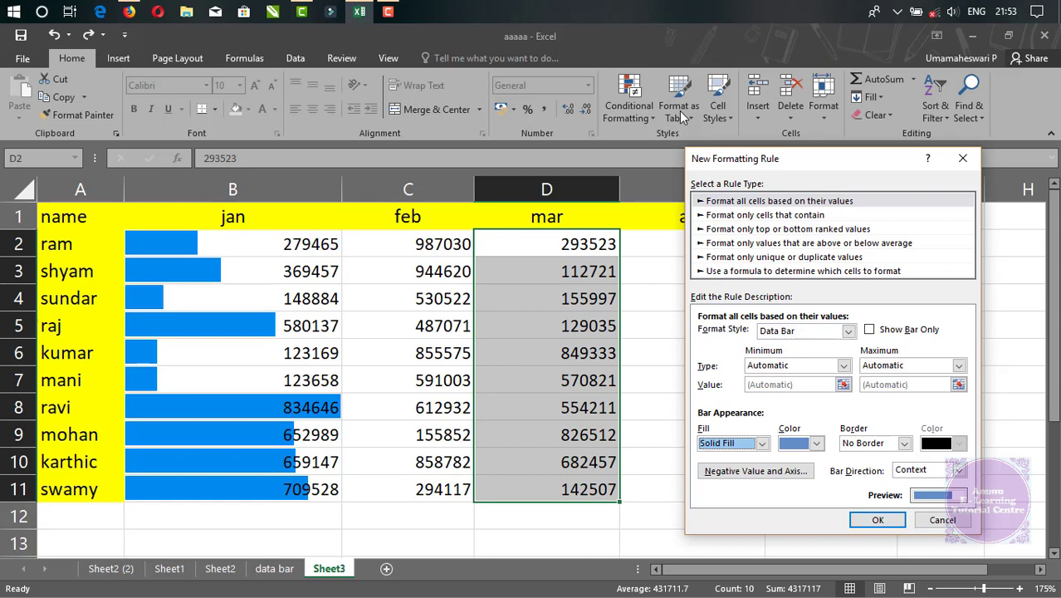
left_click(758, 443)
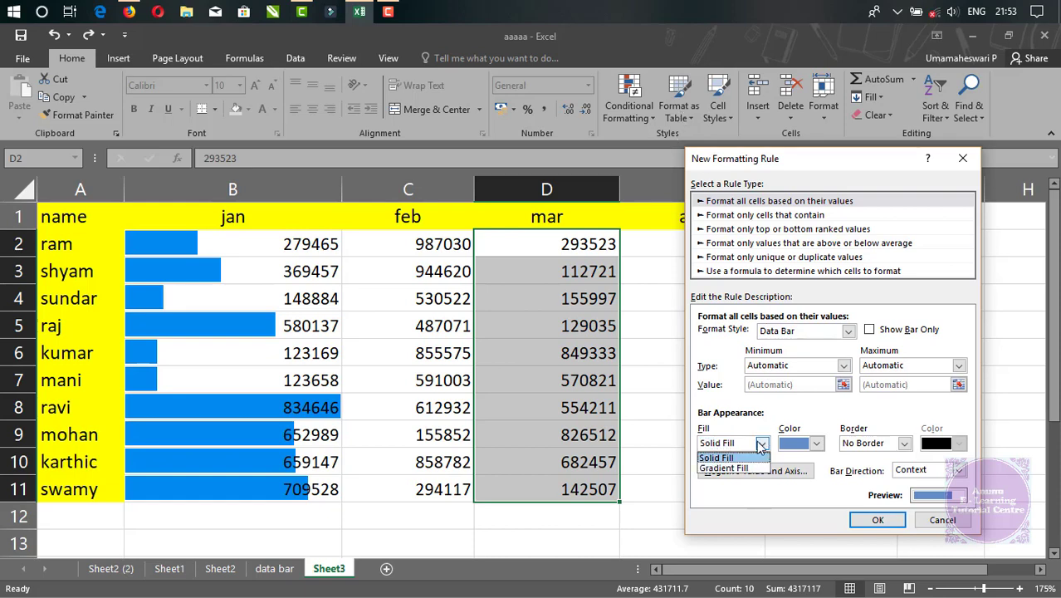
left_click(747, 458)
left_click(816, 443)
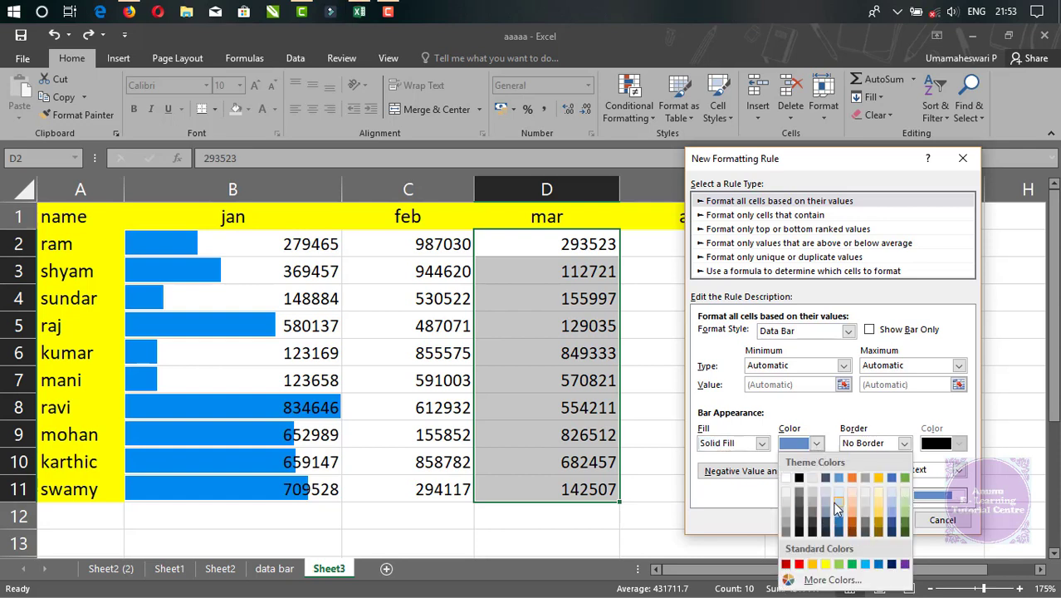
left_click(817, 444)
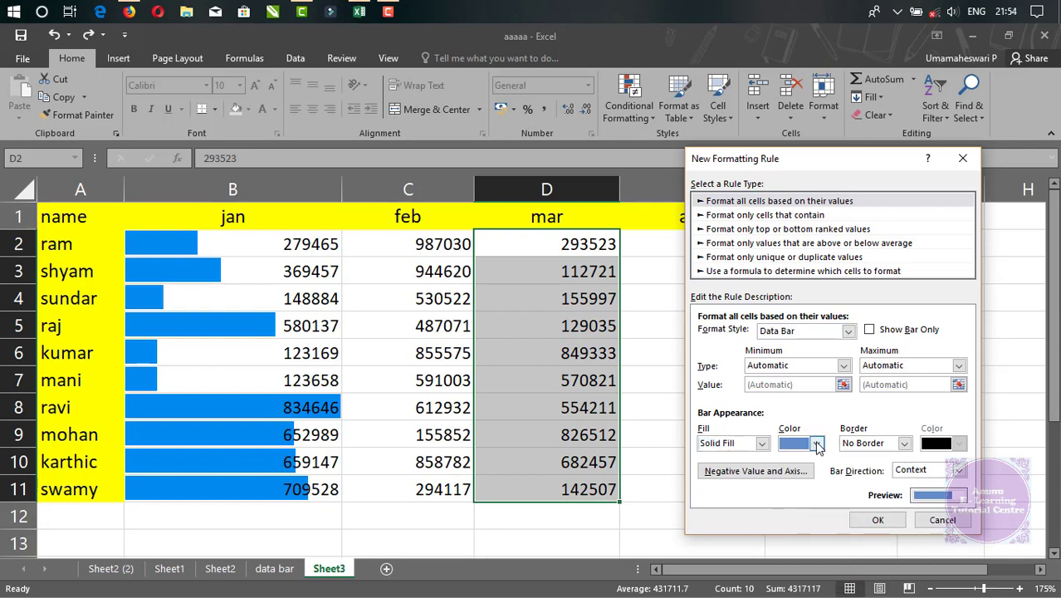
Review the border, negative value and axis, and bar direction options, keeping No Border and Context.
left_click(906, 445)
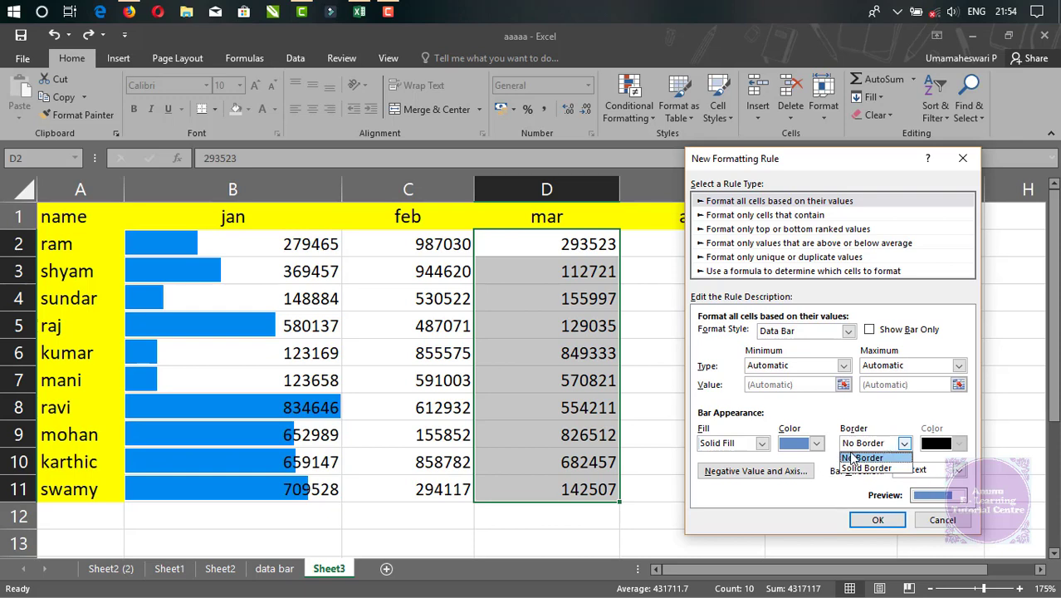
left_click(885, 457)
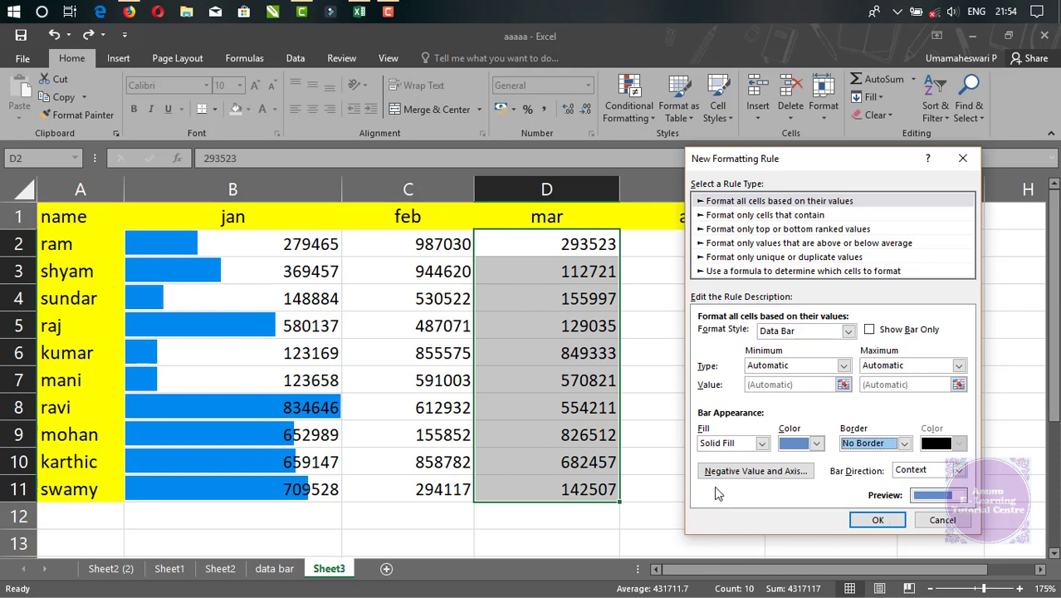
left_click(755, 470)
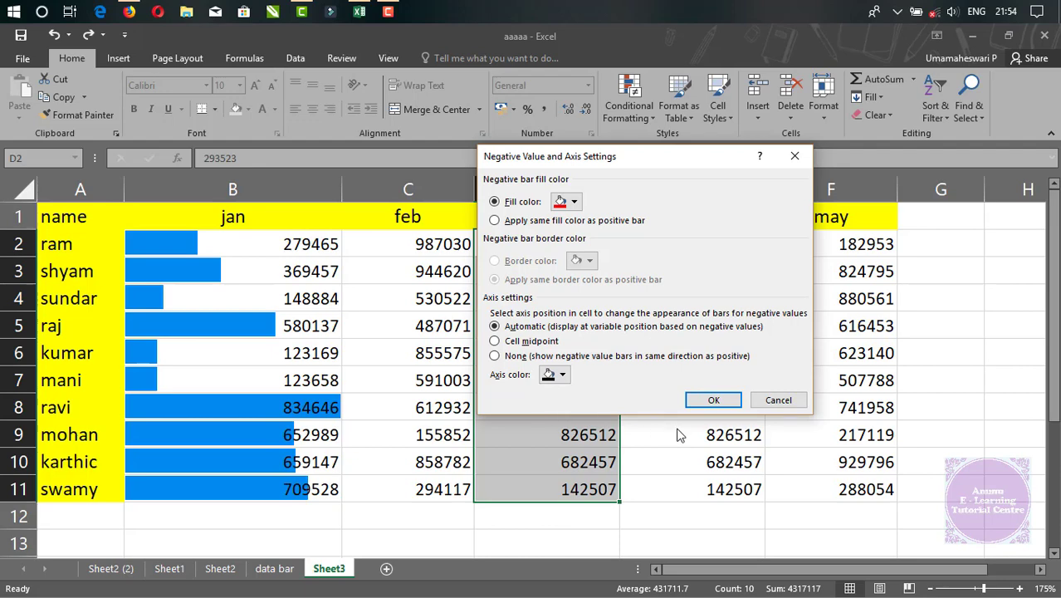
left_click(780, 402)
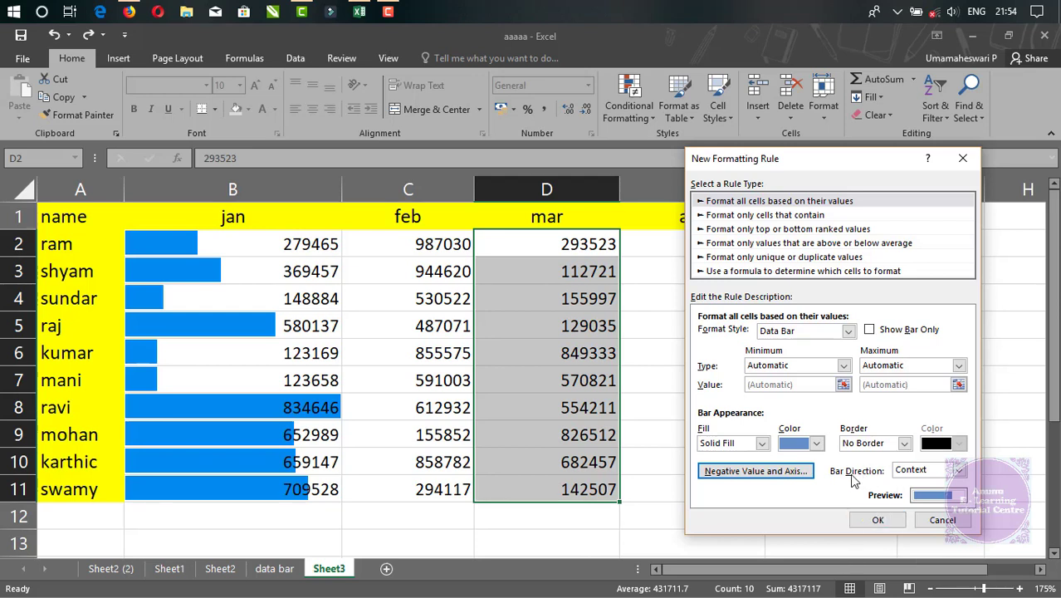
left_click(958, 471)
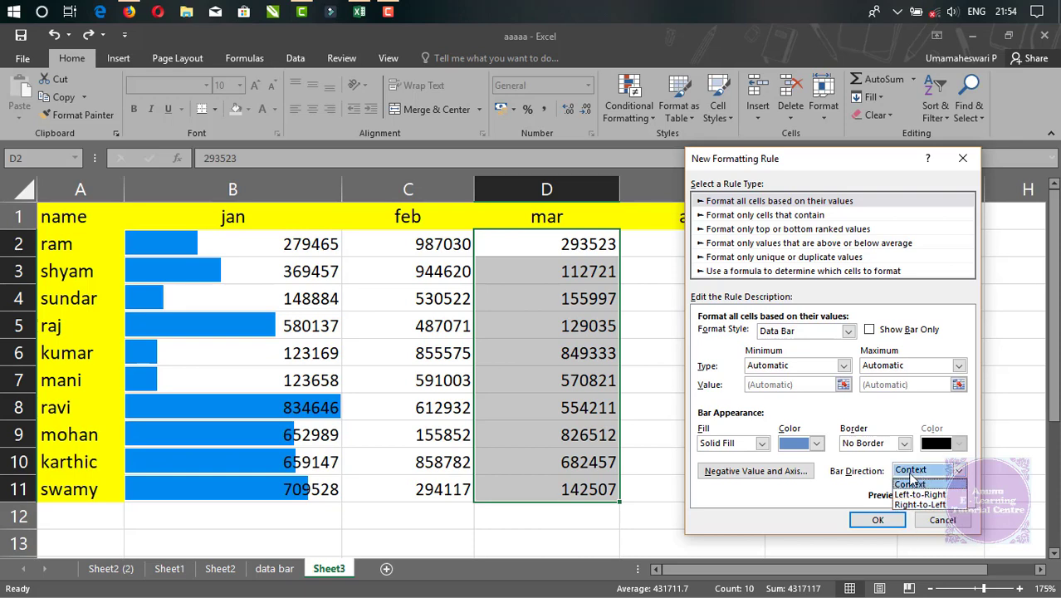
left_click(909, 483)
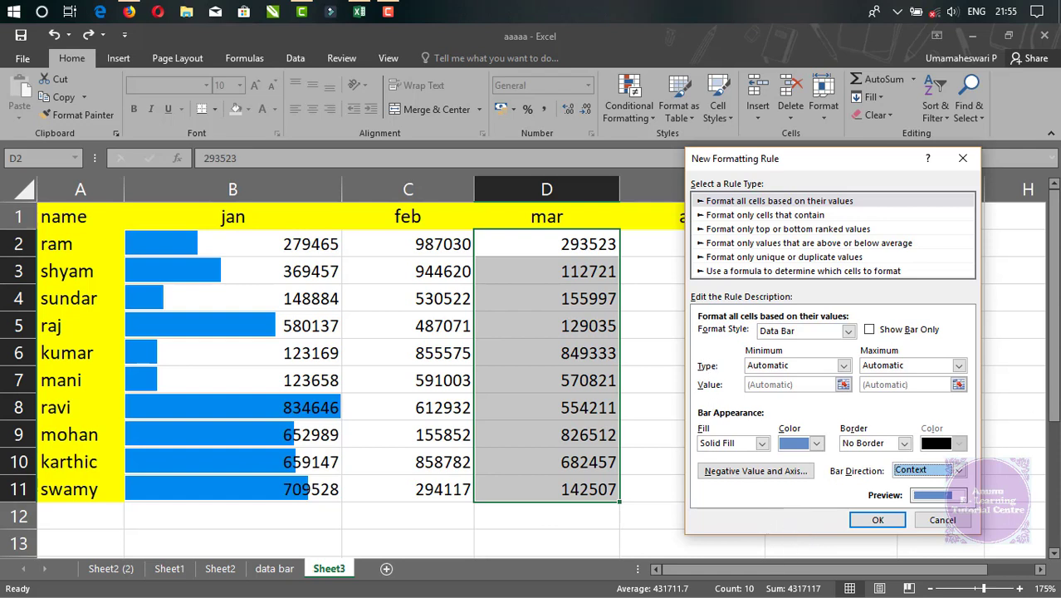
Set the new rule's minimum type to Lowest Value and its maximum type to Highest Value.
left_click(843, 366)
left_click(790, 380)
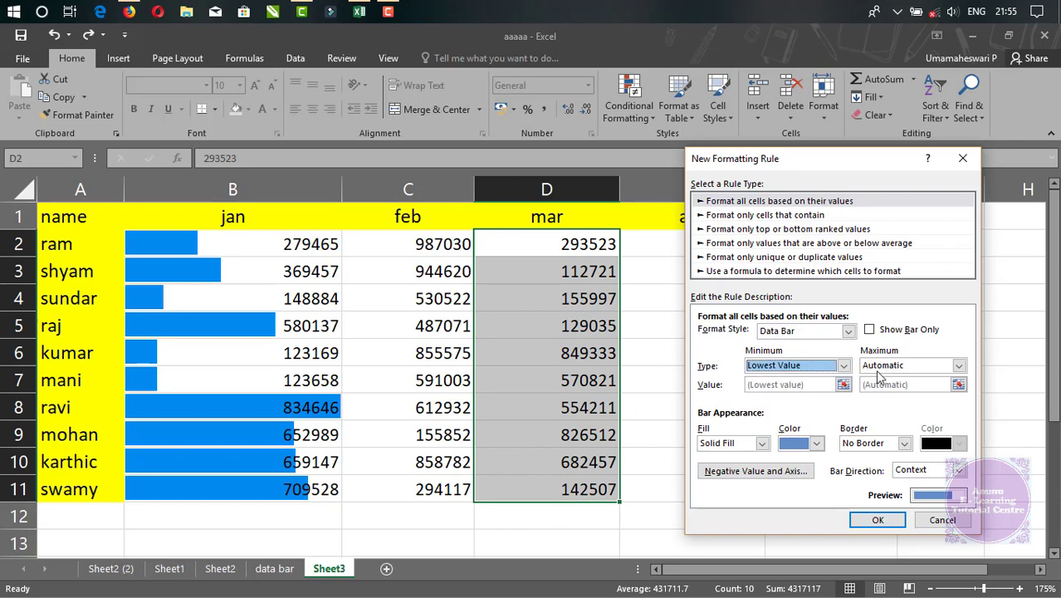
left_click(913, 369)
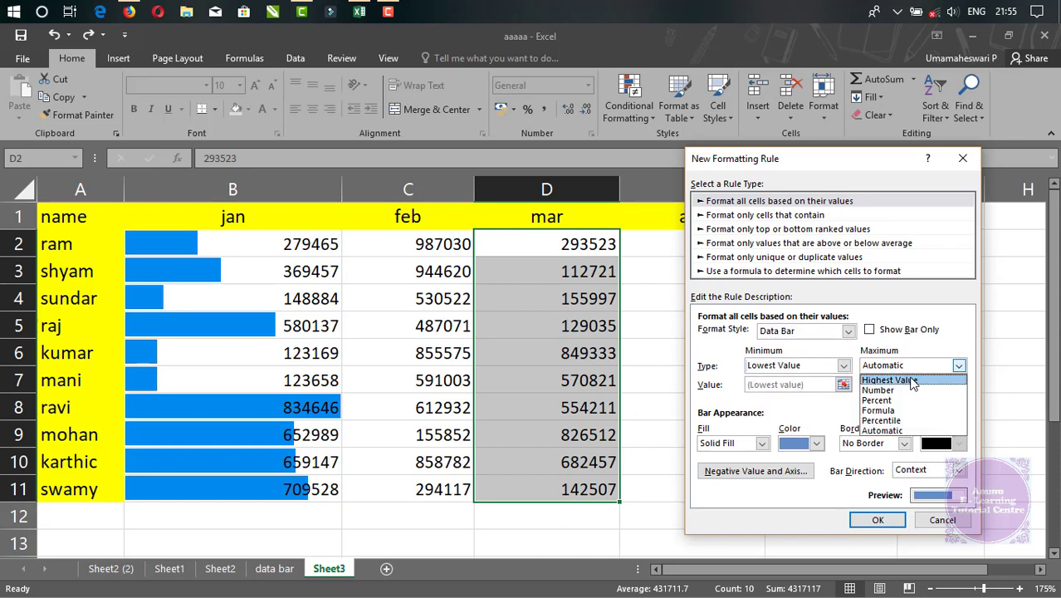
left_click(911, 381)
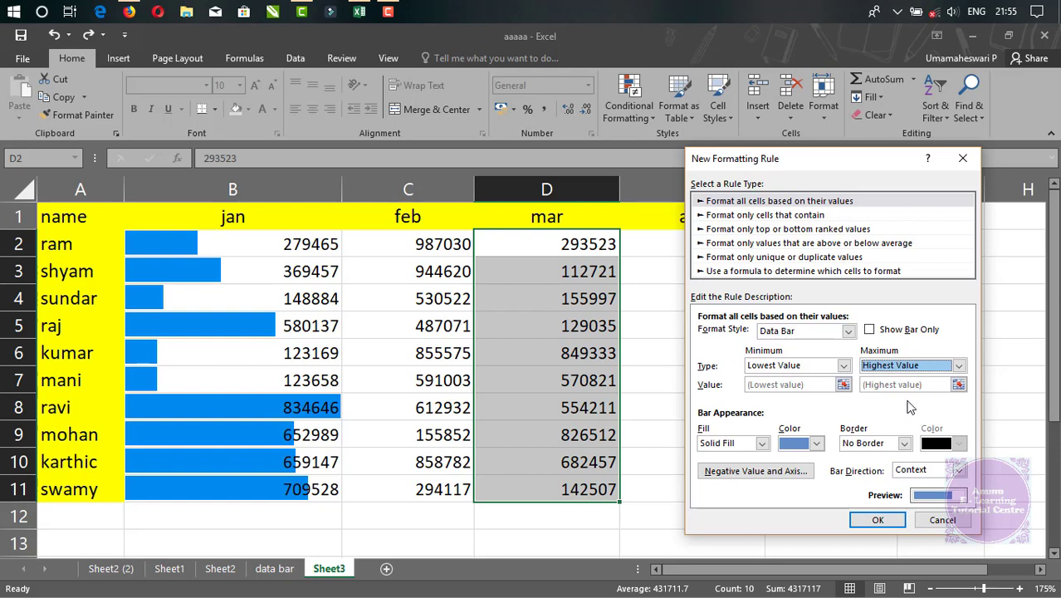
Give the mar data bars a dark green gradient fill and apply the new rule.
left_click(815, 443)
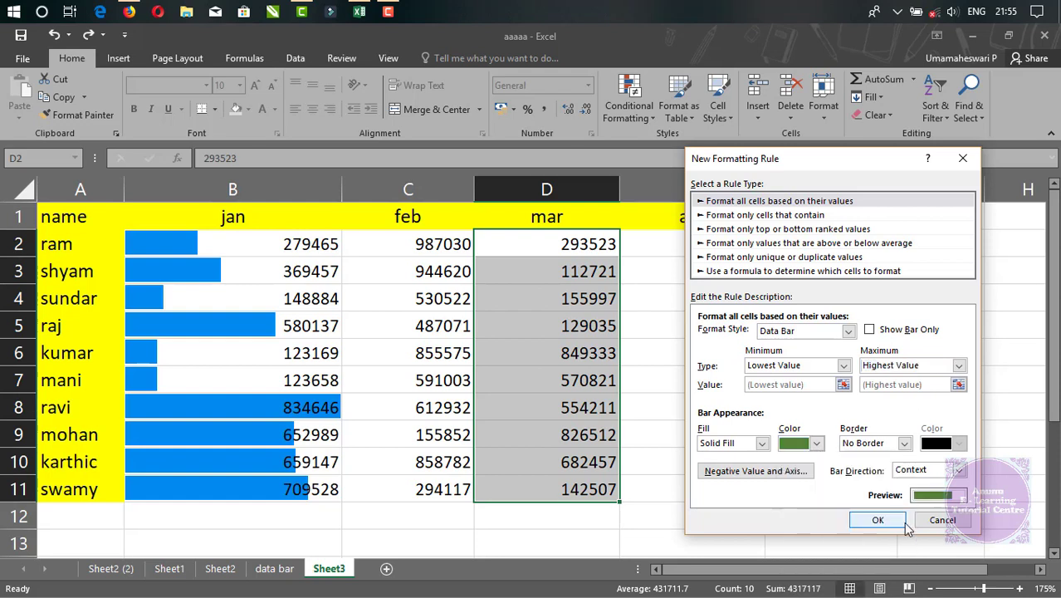
left_click(903, 528)
left_click(751, 444)
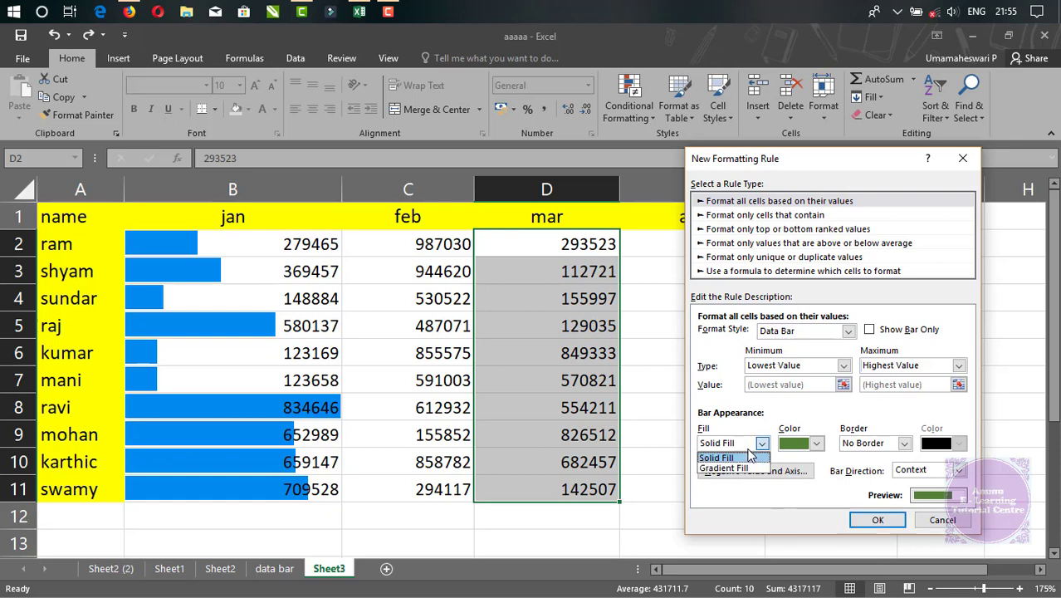
left_click(749, 469)
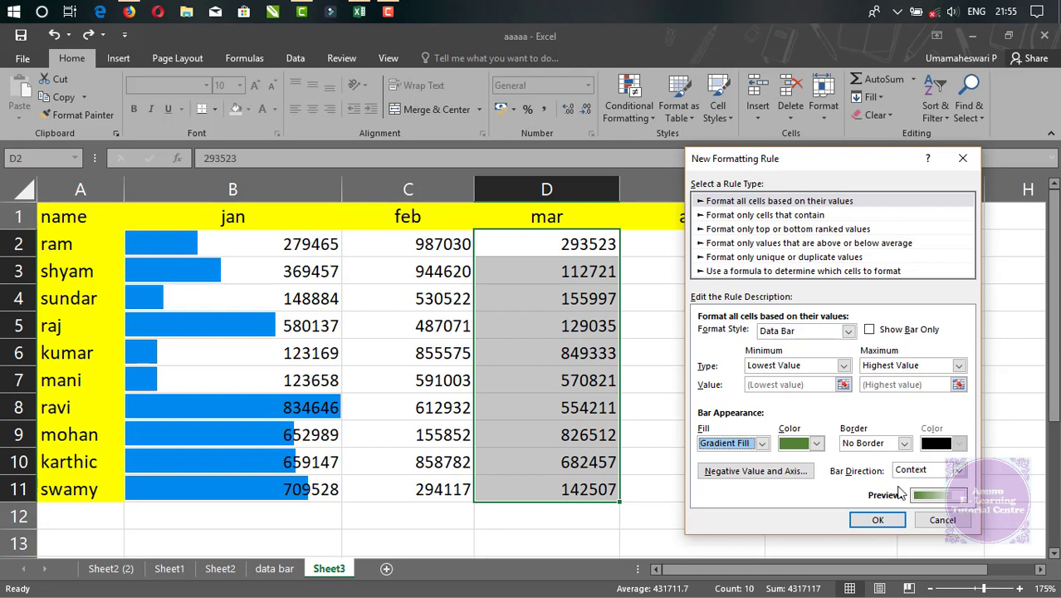
left_click(875, 521)
left_click(552, 274)
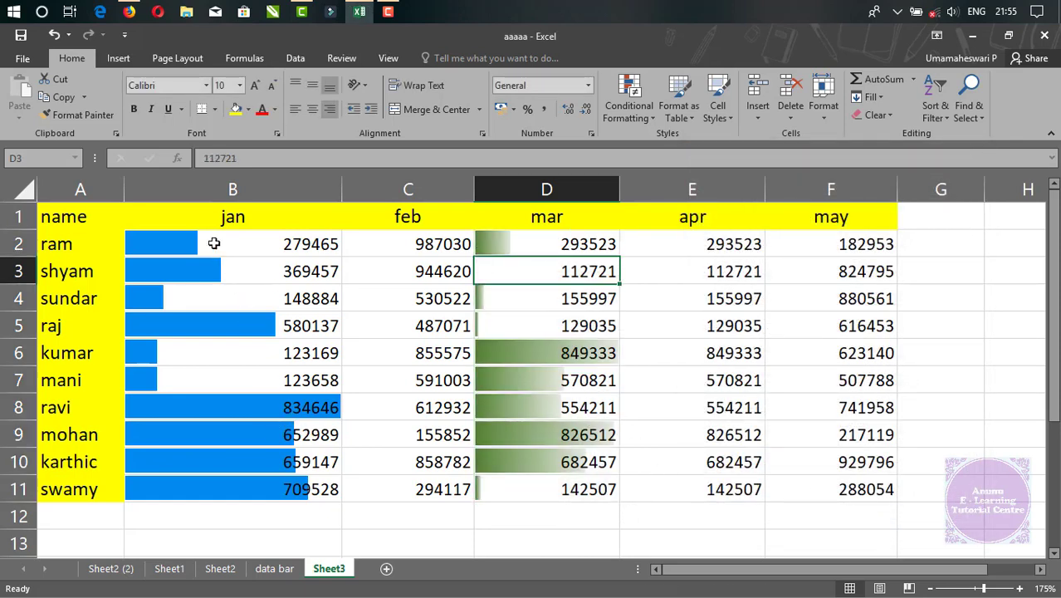
Edit the existing data bar rule on the mar values in D2:D11, setting both the minimum and maximum types to Number.
left_click_drag(214, 244, 239, 489)
left_click_drag(552, 244, 573, 479)
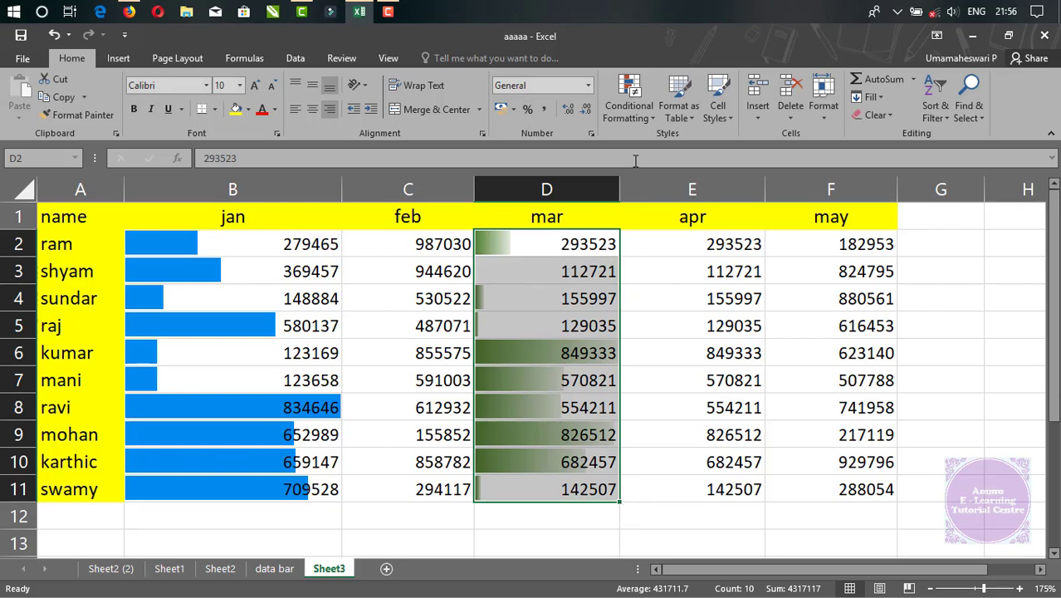
left_click(639, 116)
left_click(668, 345)
left_click(695, 284)
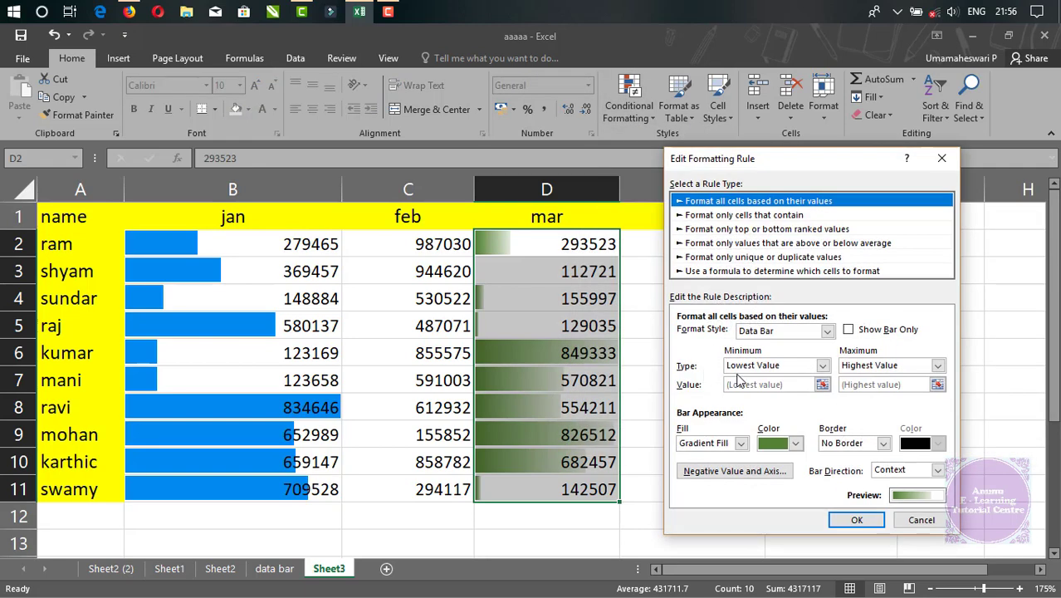
left_click(814, 365)
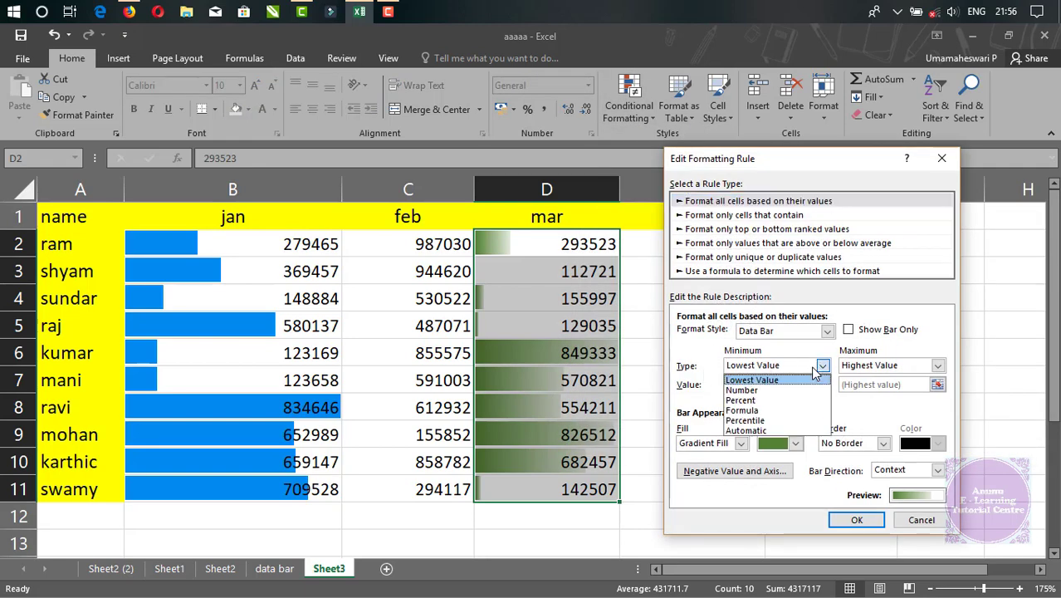
left_click(768, 396)
left_click(936, 365)
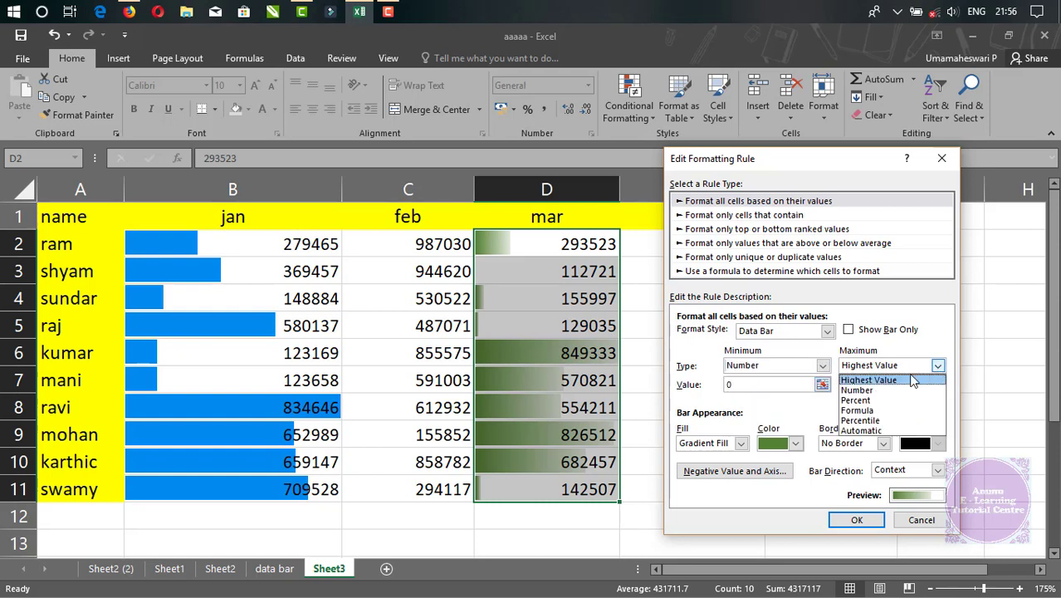
left_click(878, 391)
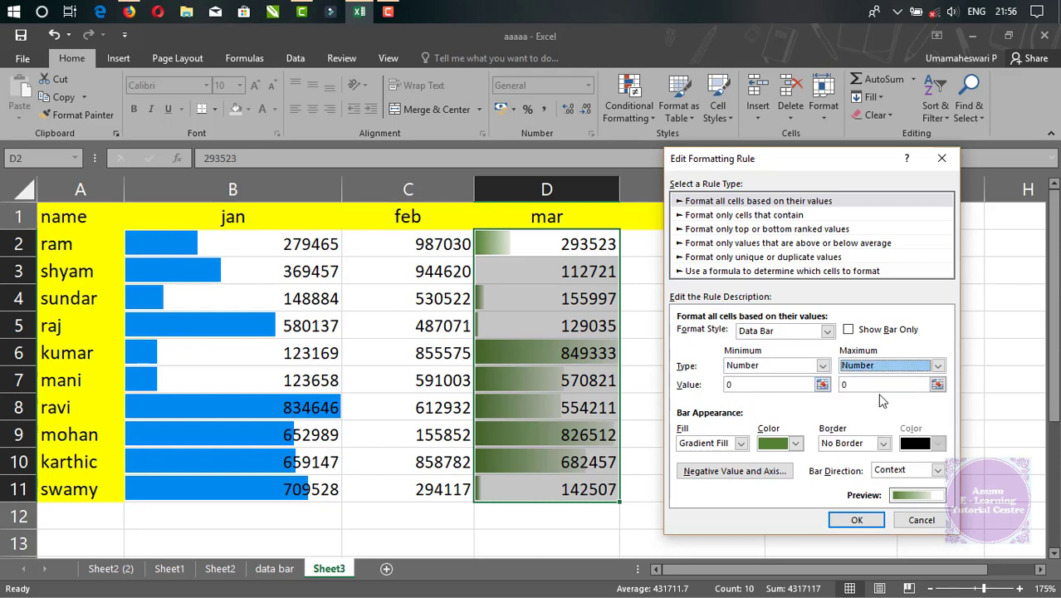
Set the mar data bar rule's minimum value to the cell reference $C$13.
left_click(727, 384)
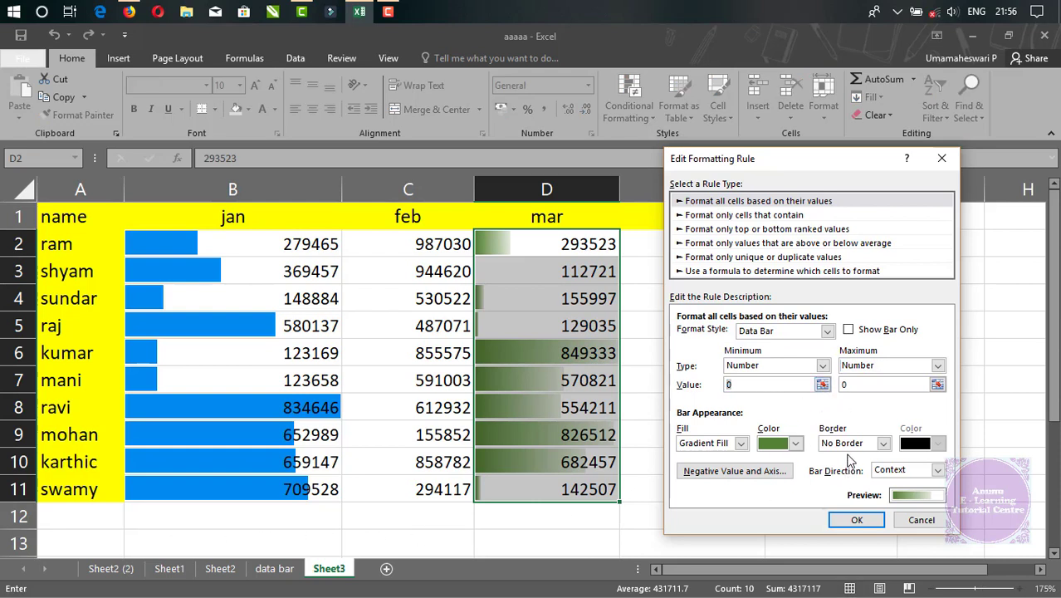
left_click(822, 385)
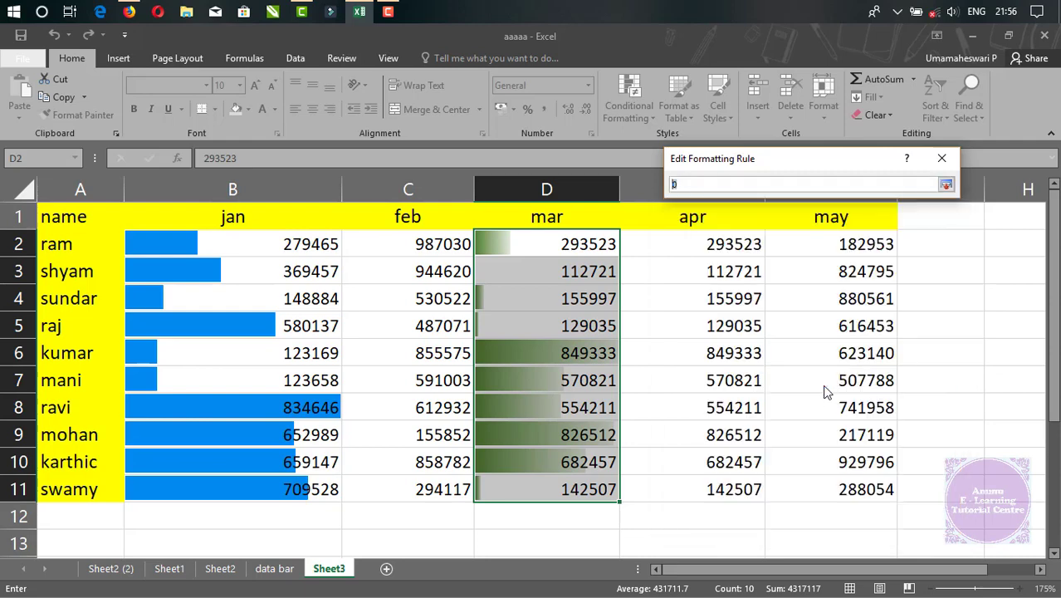
left_click(417, 542)
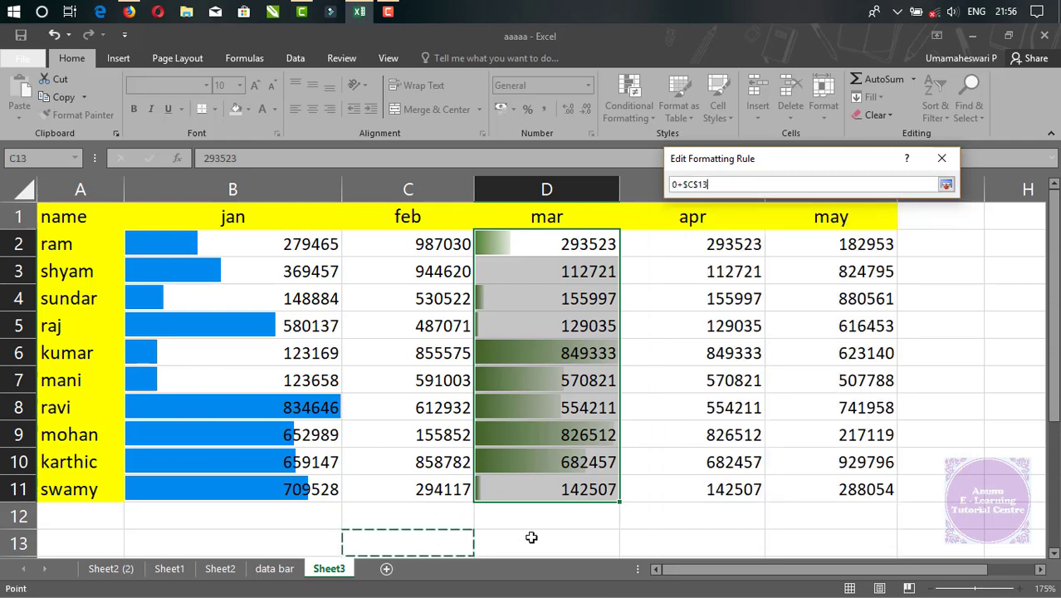
left_click(946, 185)
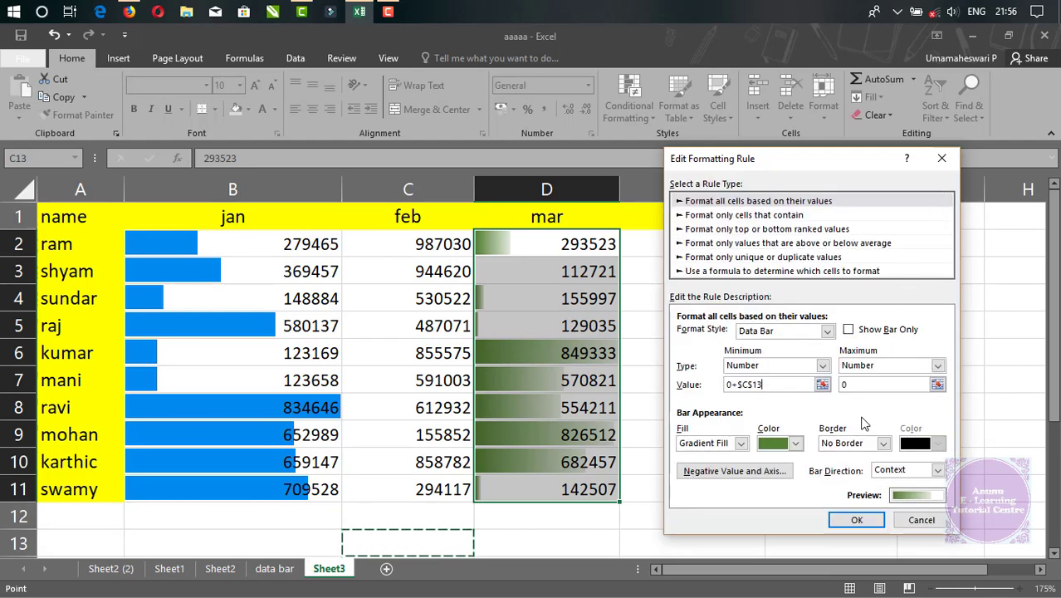
left_click(737, 384)
key("BackSpace")
key("BackSpace")
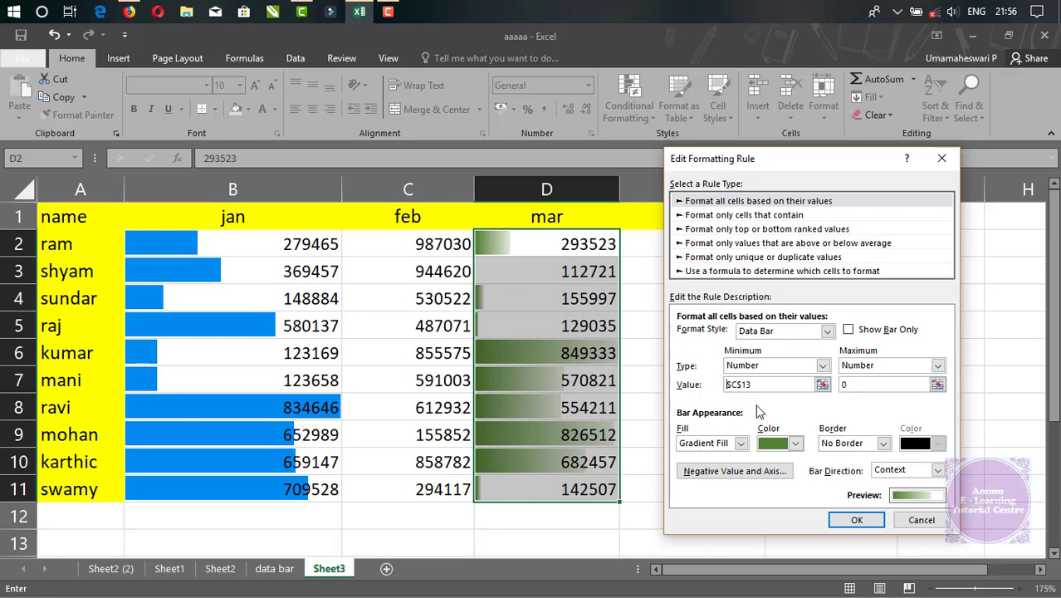
Set the rule's maximum value to the cell reference $D$13.
left_click(863, 388)
type("+")
left_click(548, 545)
left_click(858, 383)
key("BackSpace")
key("BackSpace")
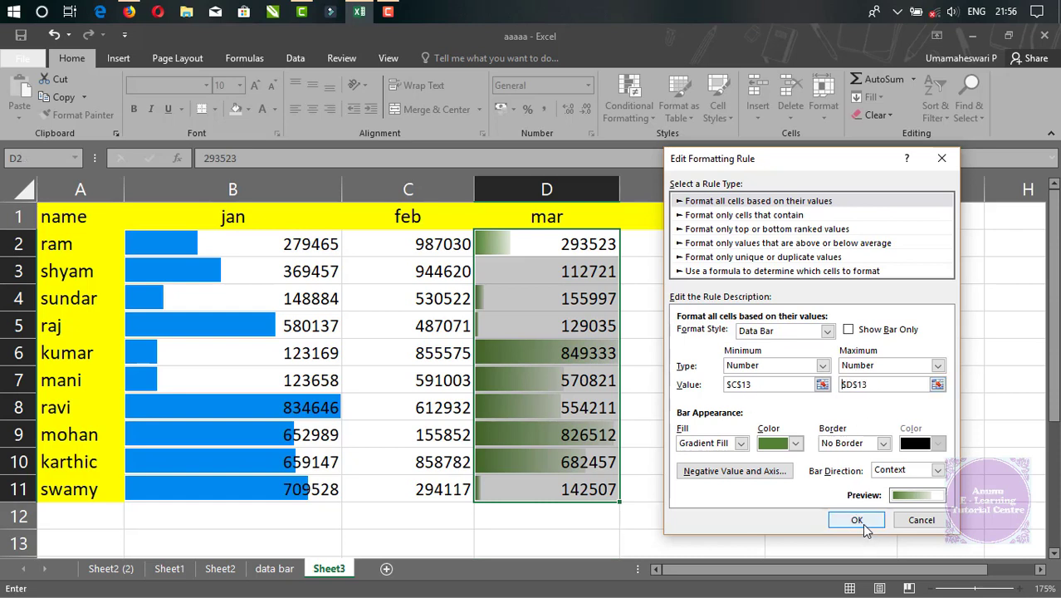
Change the mar data bar color to dark brown and apply the edited rule.
left_click(795, 443)
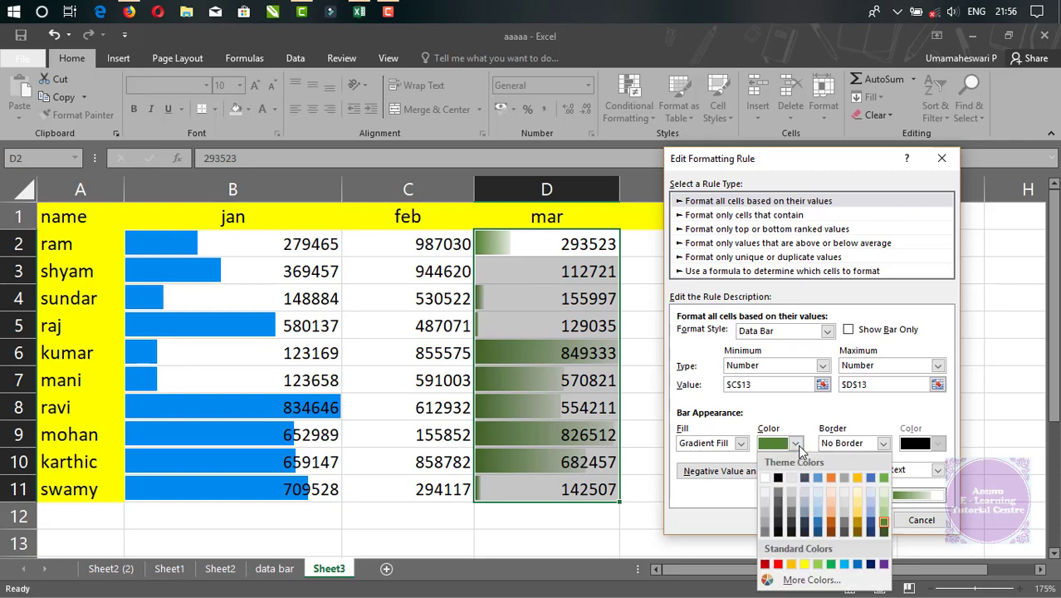
left_click(828, 527)
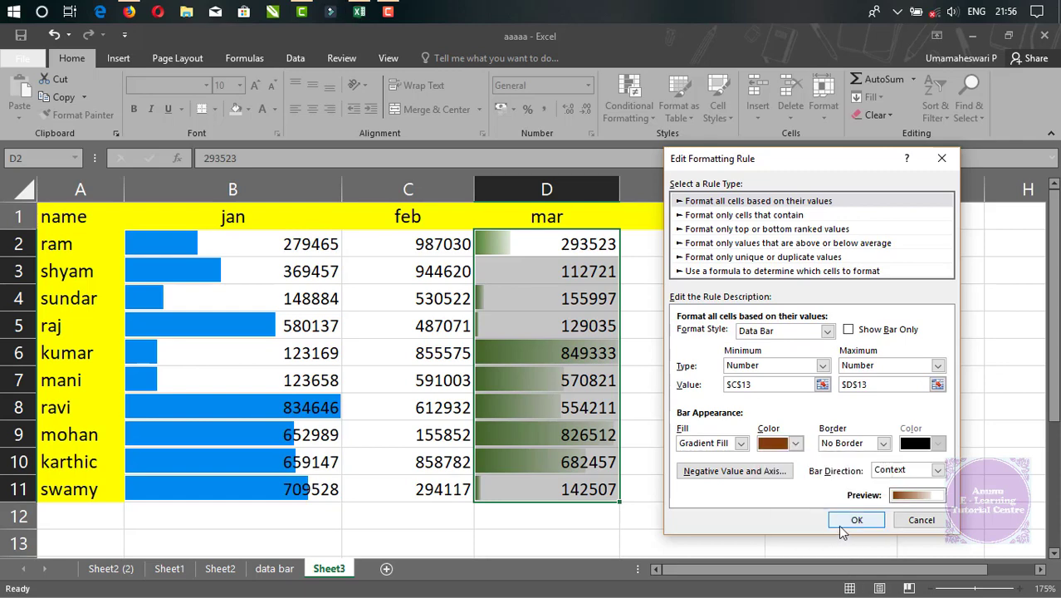
left_click(843, 523)
left_click(1021, 443)
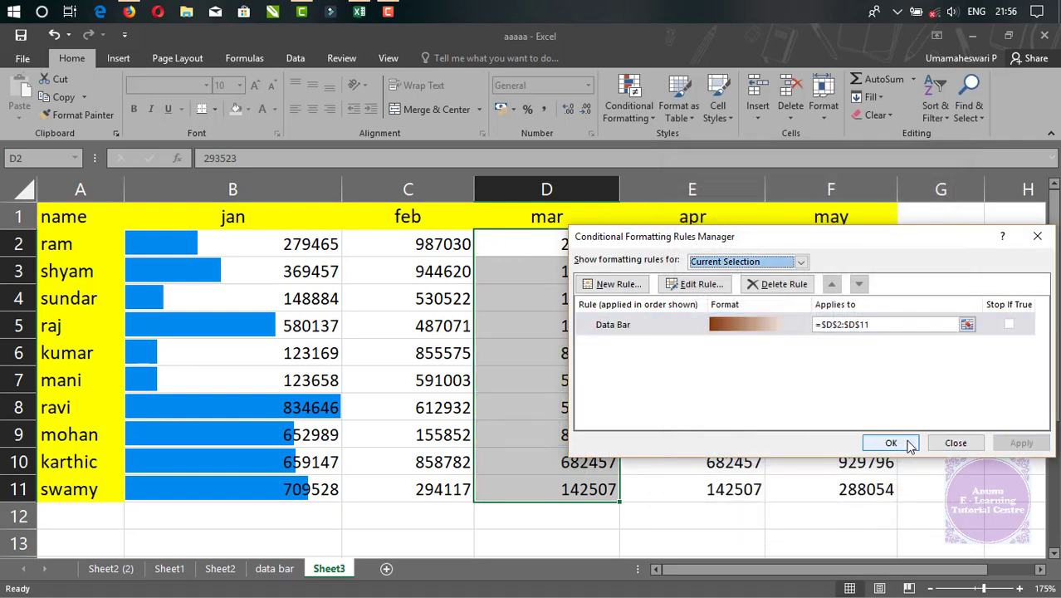
left_click(890, 441)
Fill cells C13:D13 with yellow, then enter 150000 in C13 and 300000 in D13.
left_click_drag(445, 541, 544, 543)
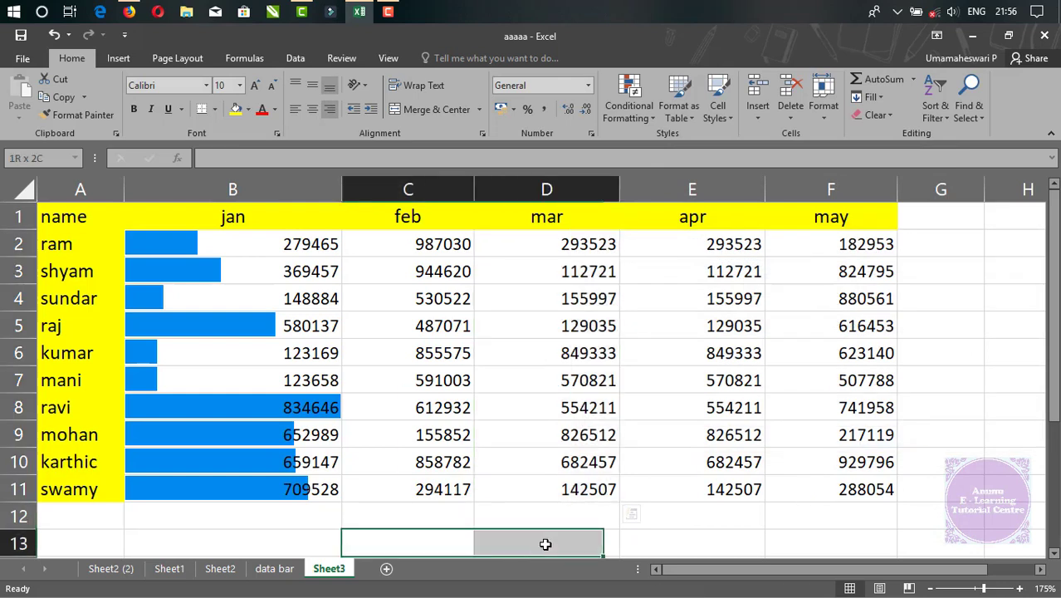
left_click(235, 109)
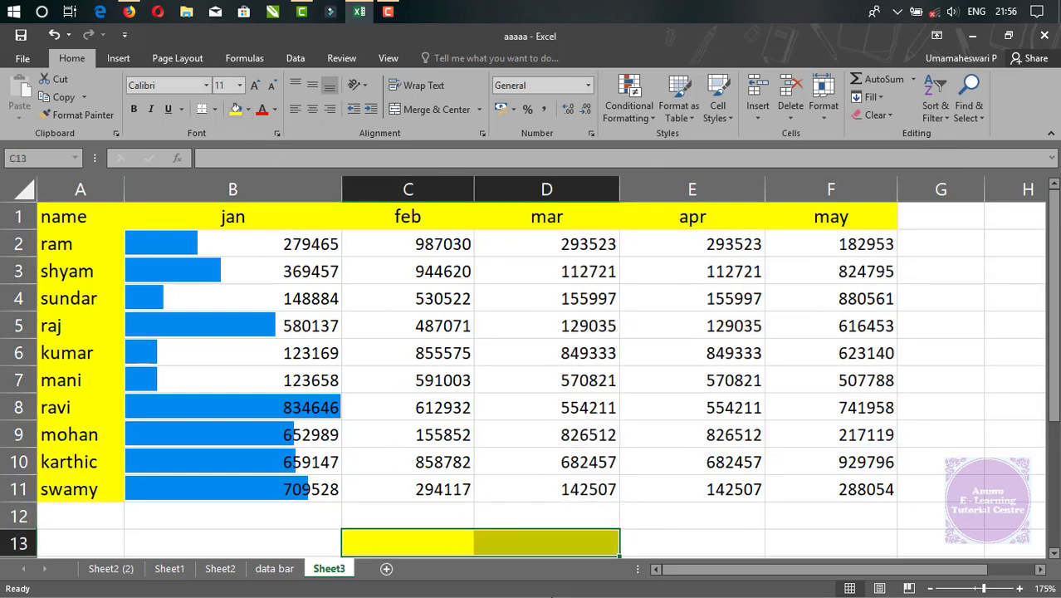
left_click(430, 539)
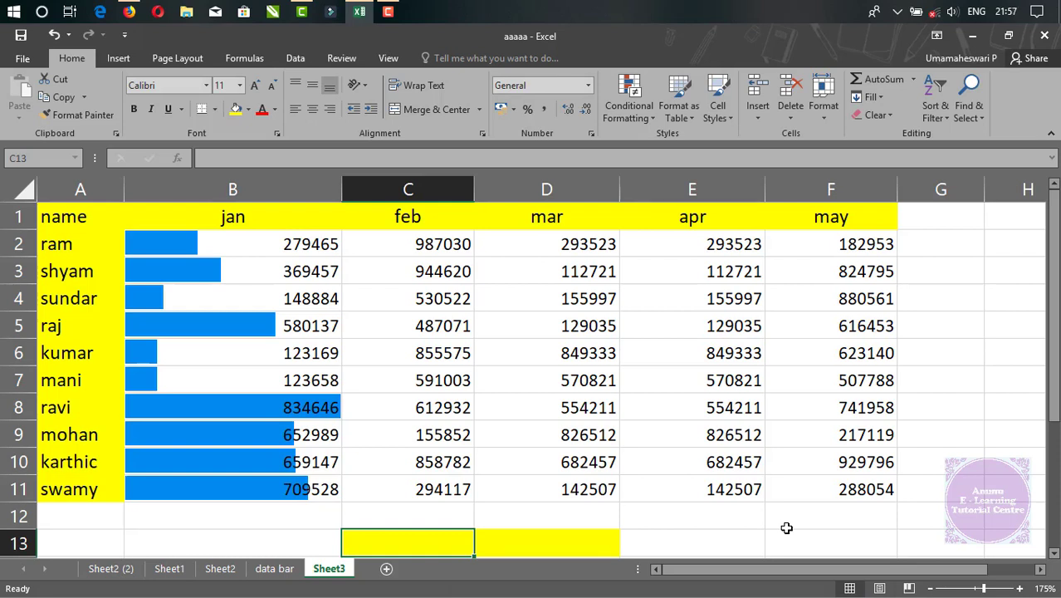
type("150000")
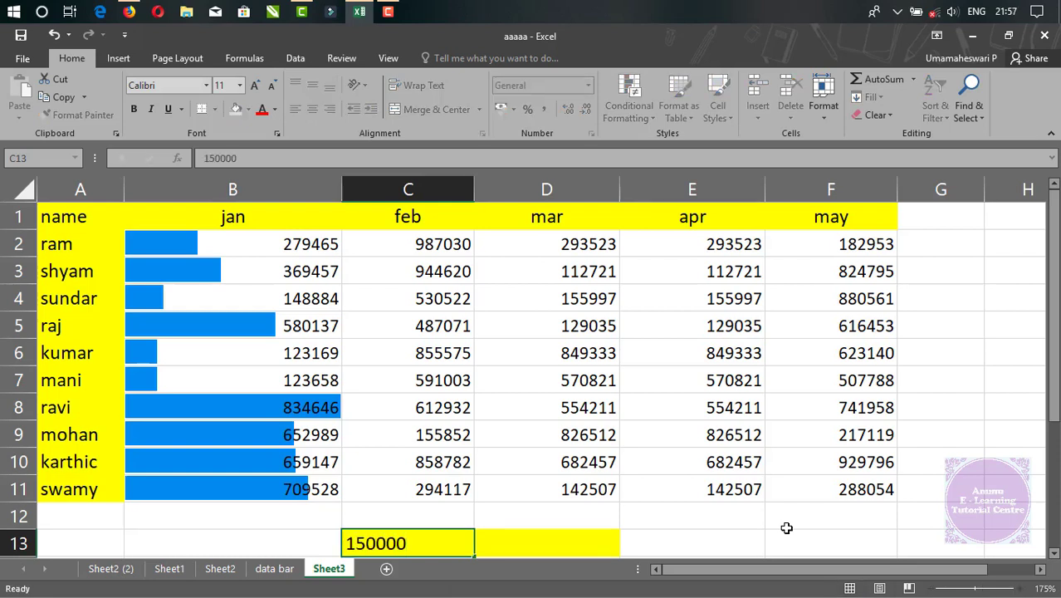
key("Tab")
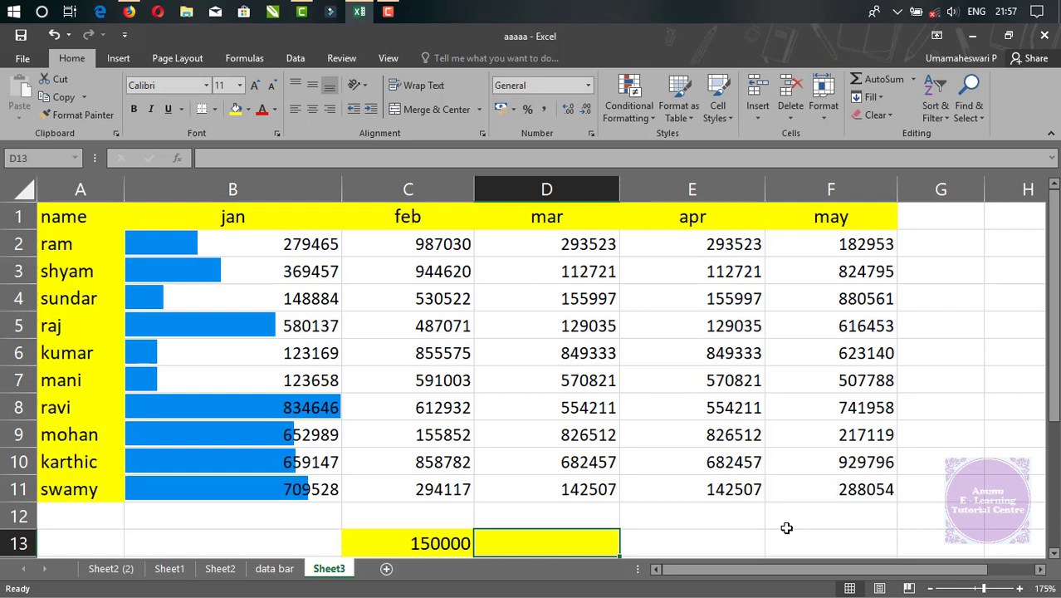
type("300000")
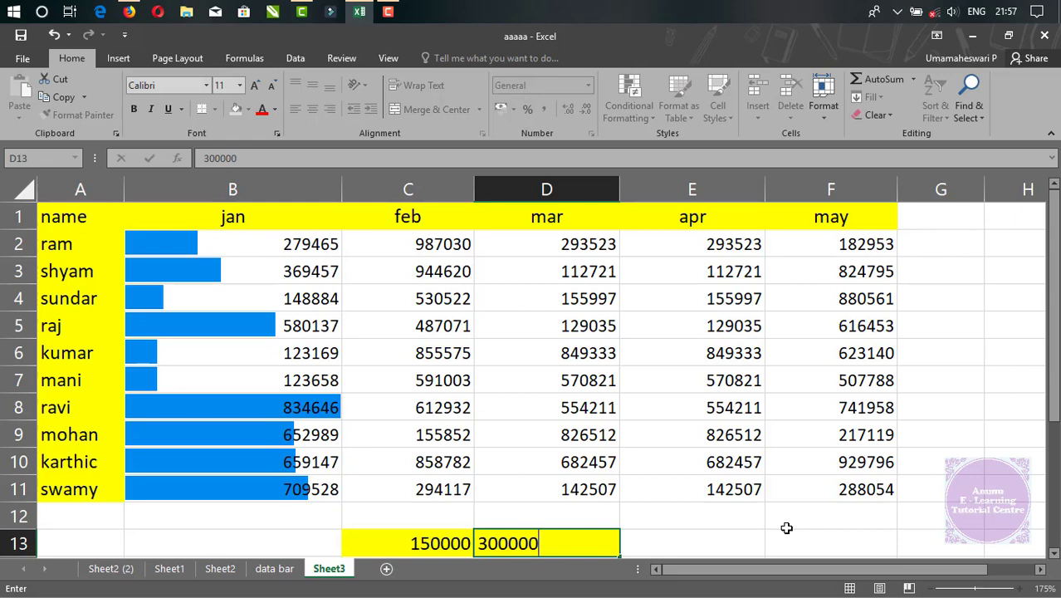
key("Return")
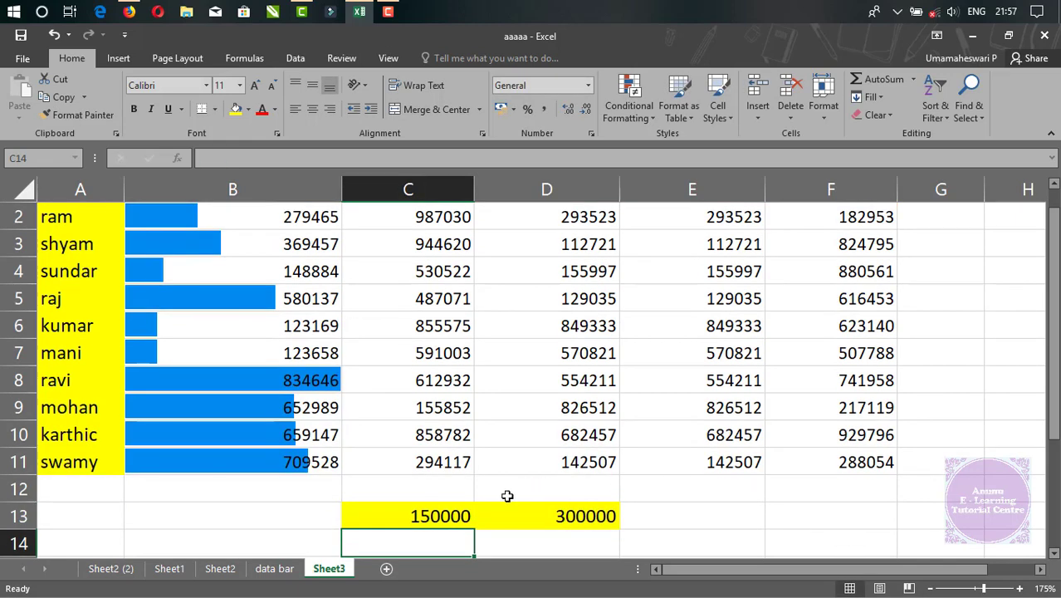
left_click_drag(465, 507, 558, 505)
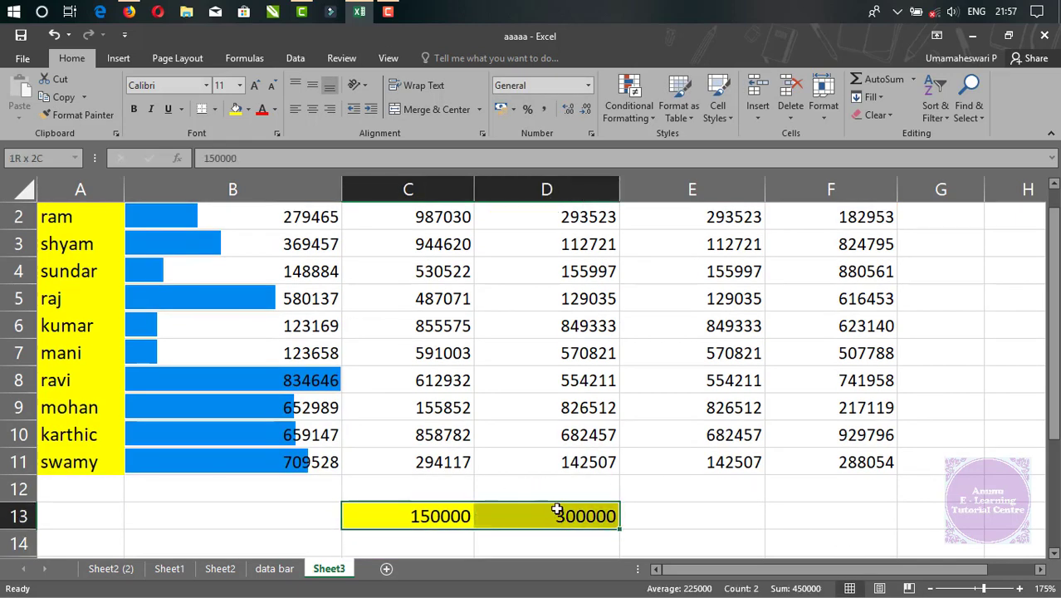
Reopen the data bar rule for D2:D11 and correct its minimum value to =$C$13 without quotation marks.
scroll(563, 500, "up", 1)
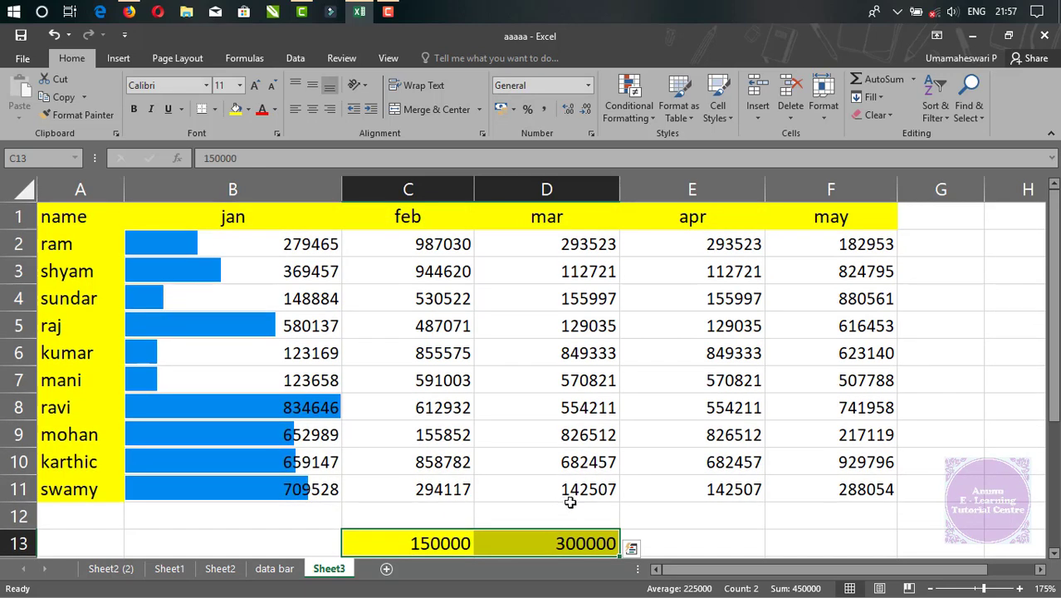
left_click_drag(587, 249, 581, 491)
left_click(640, 114)
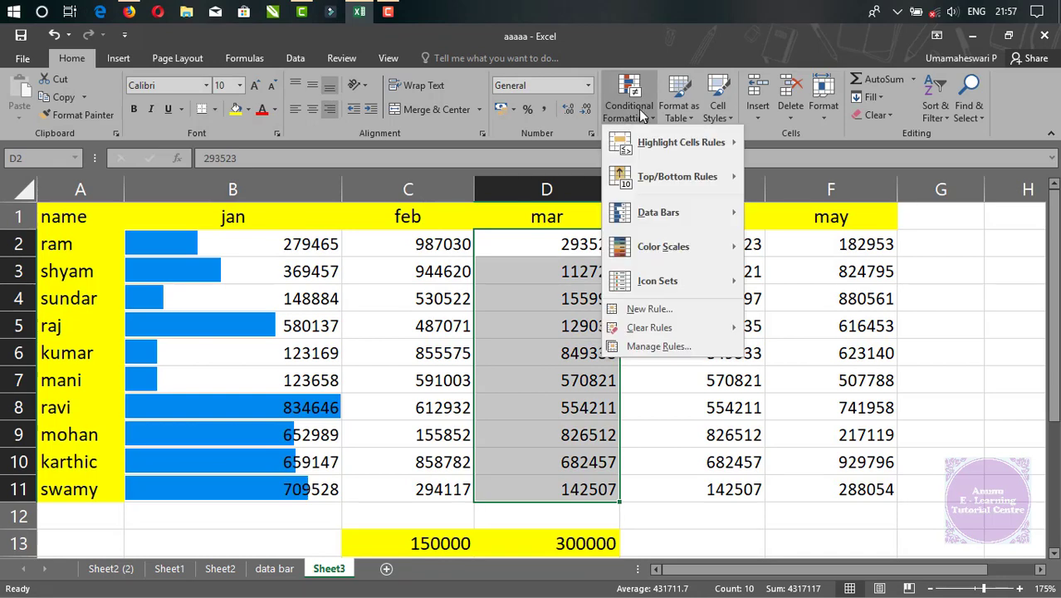
left_click(675, 348)
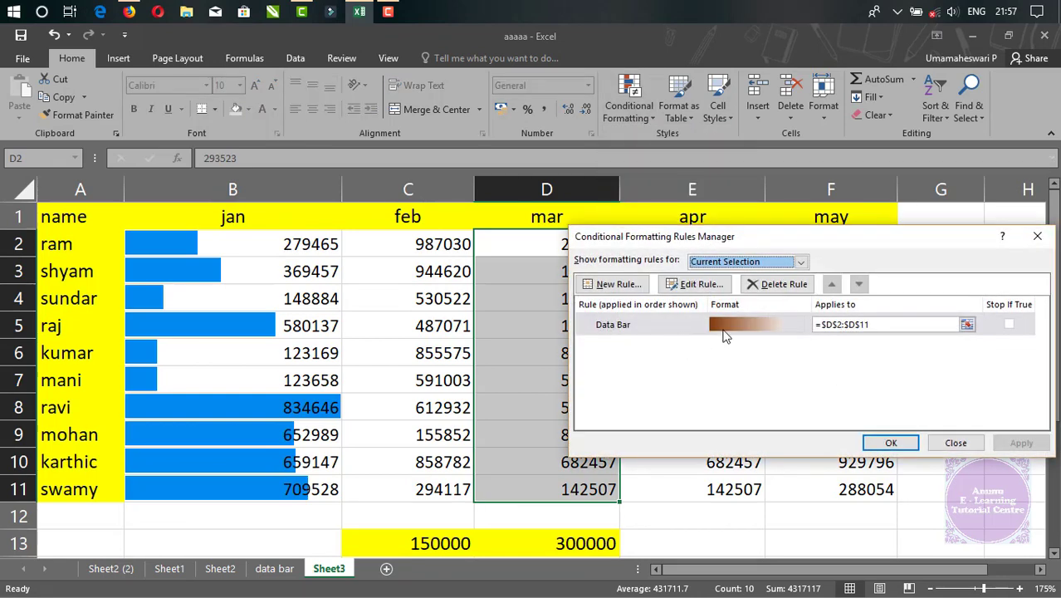
left_click(724, 328)
left_click(712, 287)
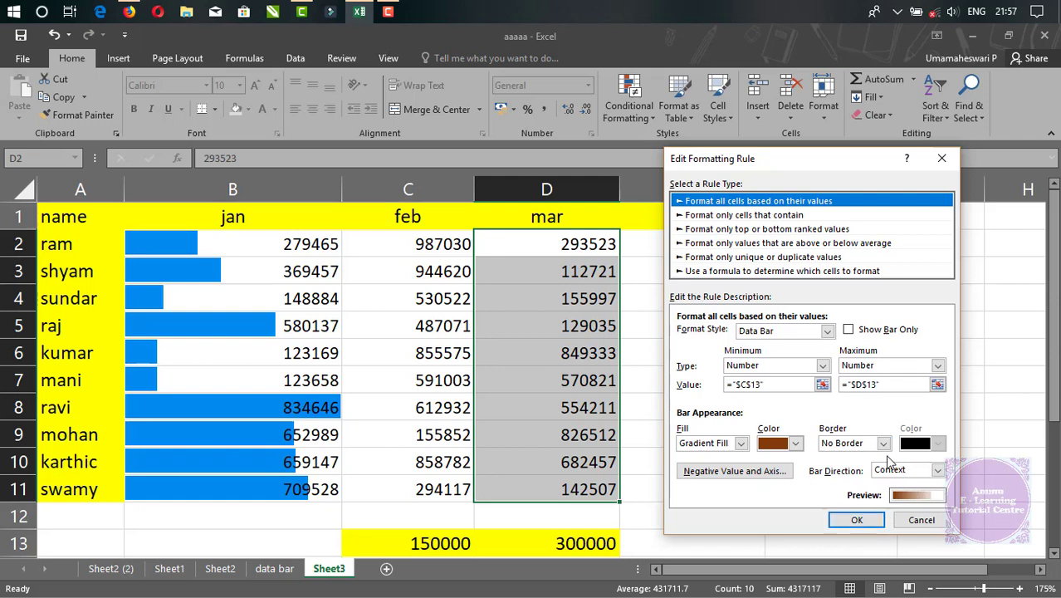
left_click(781, 383)
key("BackSpace")
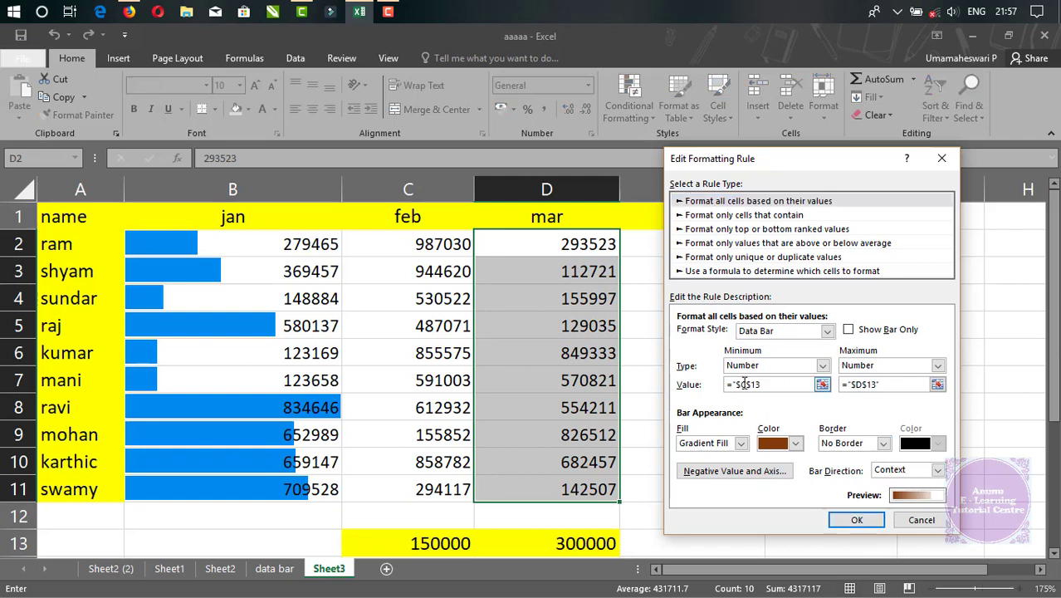
left_click(736, 383)
key("BackSpace")
Correct the rule's maximum value to =$D$13 without quotation marks and apply the rule to the mar values.
left_click(898, 382)
key("BackSpace")
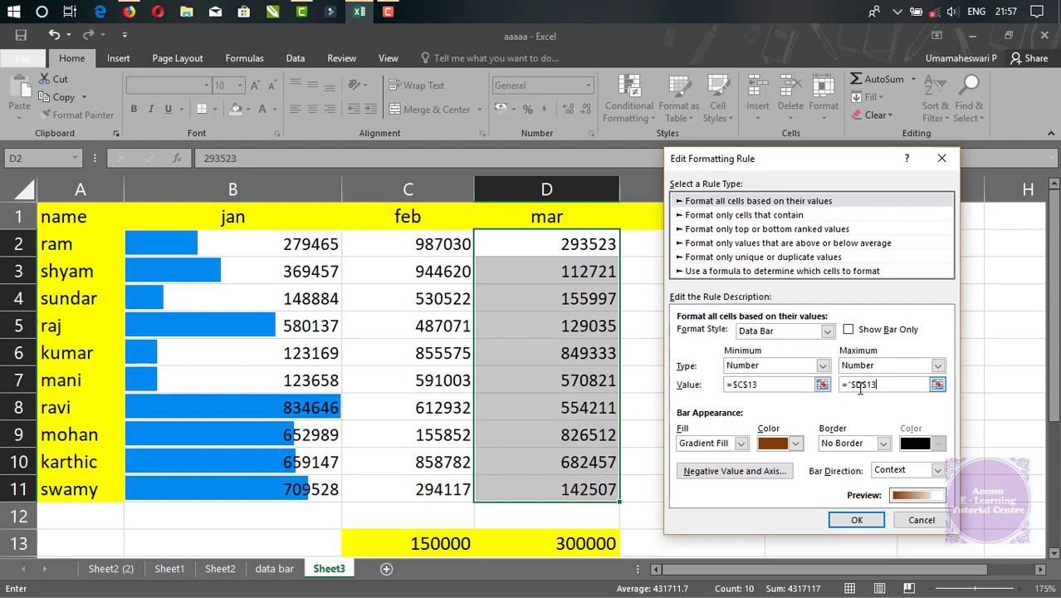
left_click(852, 384)
key("BackSpace")
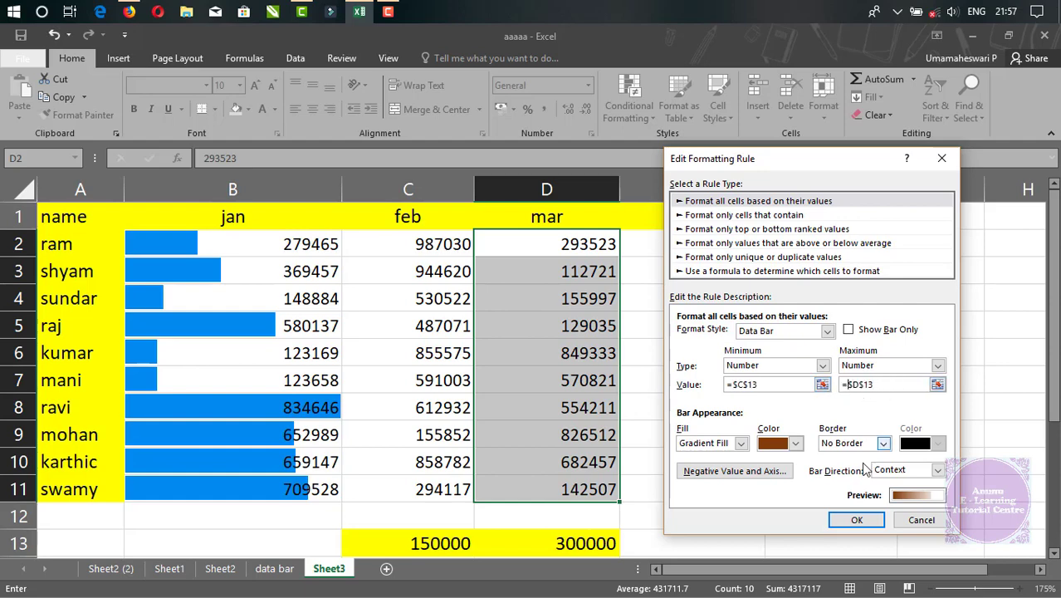
left_click(856, 519)
left_click(1020, 442)
left_click(888, 442)
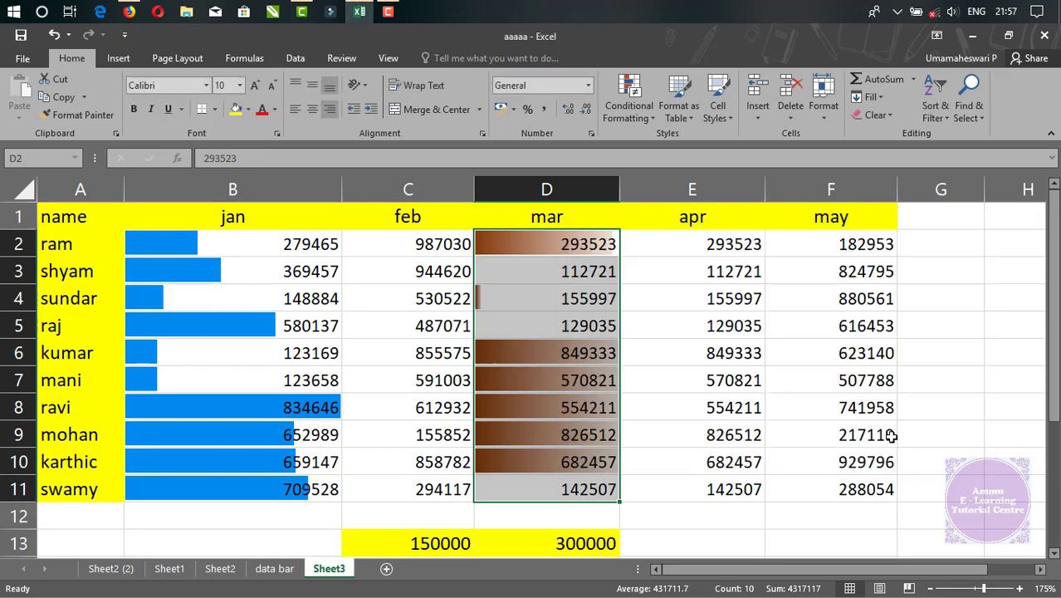
Compare the mar values in D3, D5 and D11 with the minimum in C13 and the maximum in D13.
left_click(541, 321)
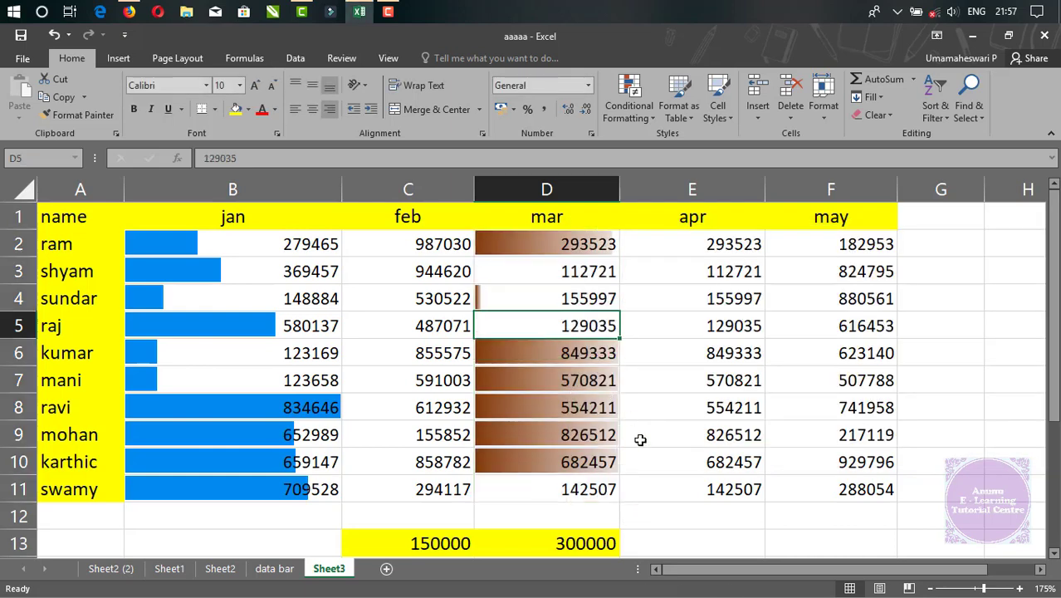
left_click(419, 540)
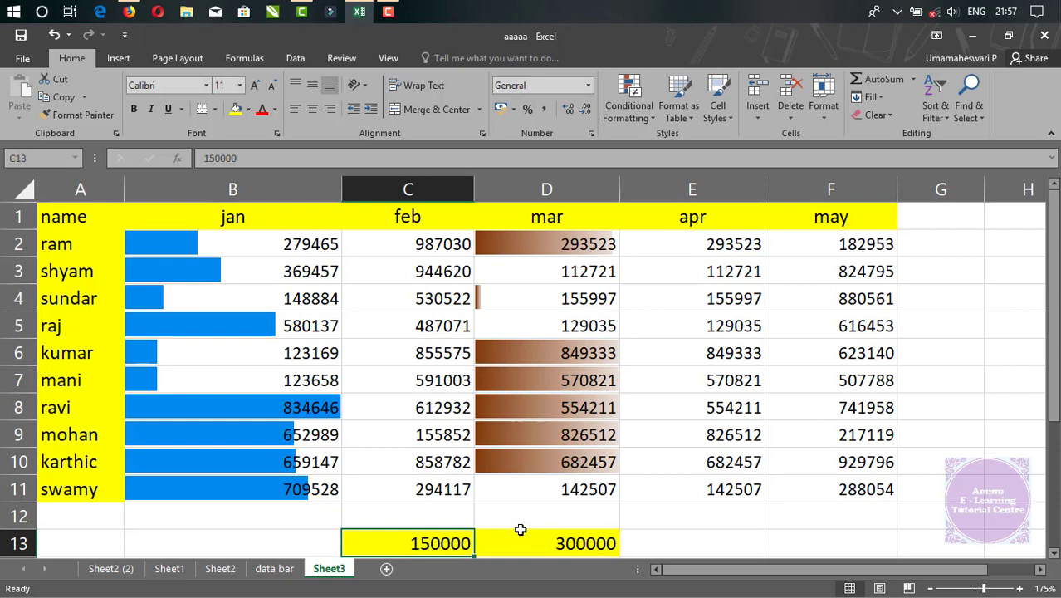
left_click(564, 543)
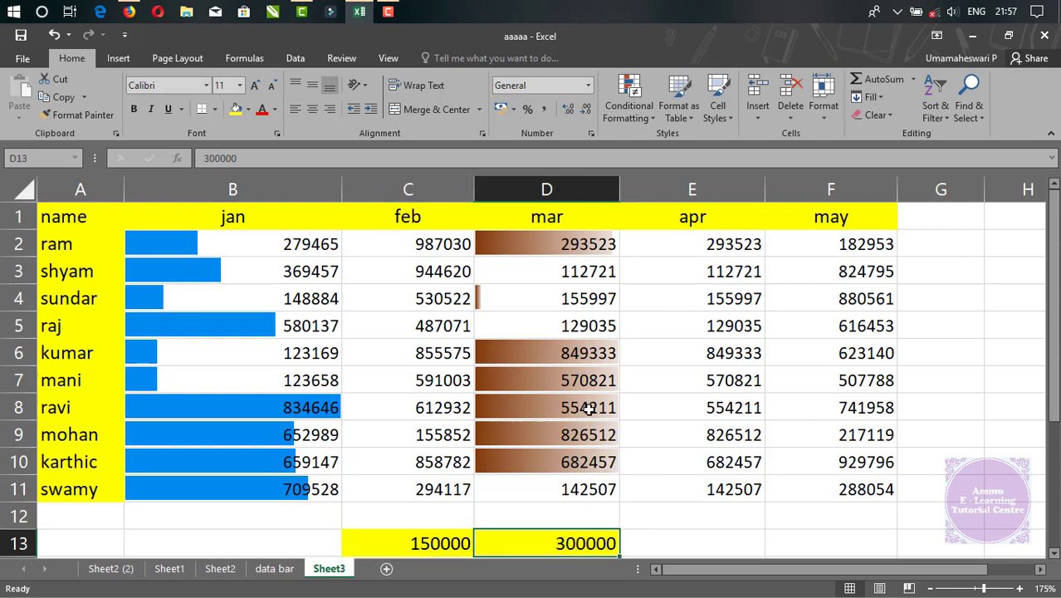
left_click(581, 272)
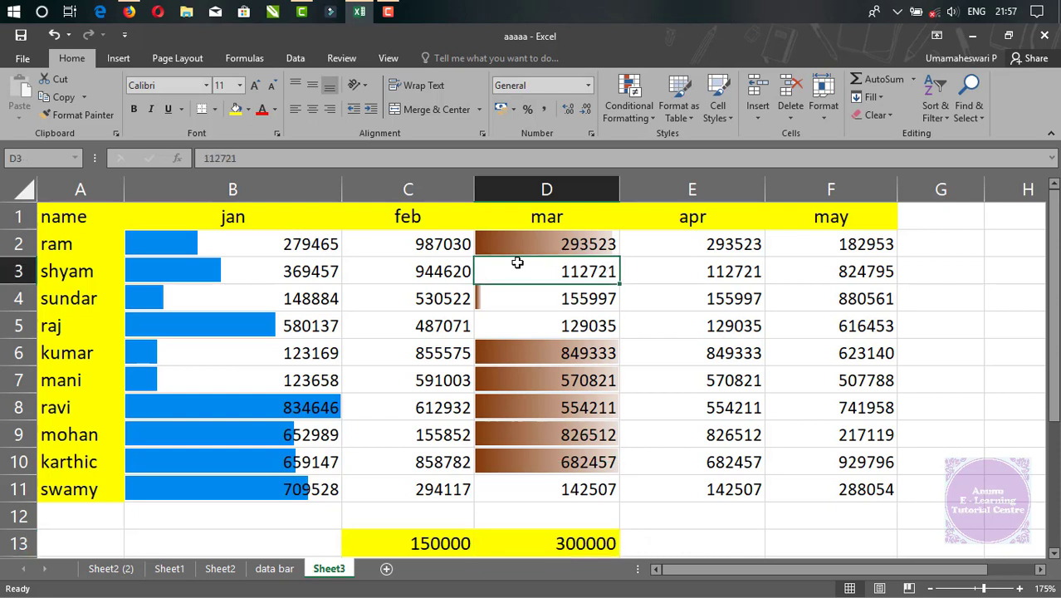
left_click(604, 325, "ctrl")
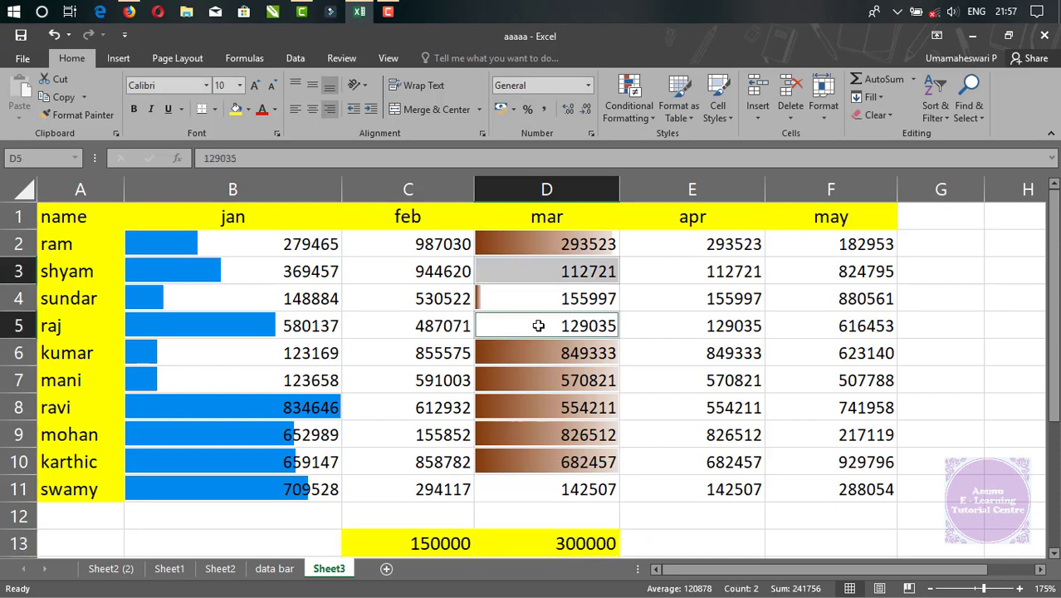
left_click(539, 490, "ctrl")
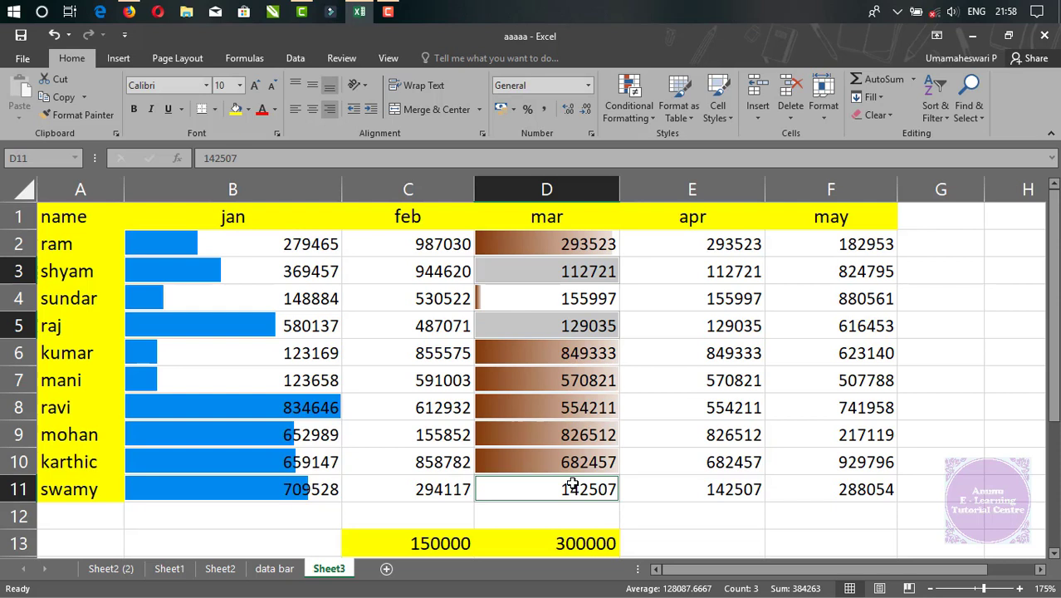
Change the data bar minimum in cell C13 to 200000.
left_click(421, 544)
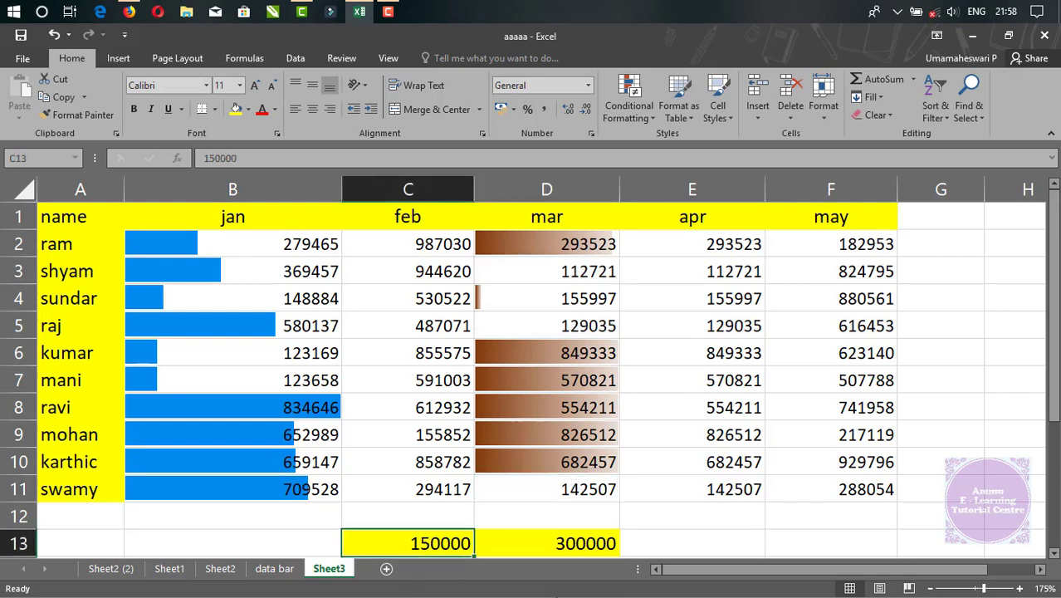
type("200000")
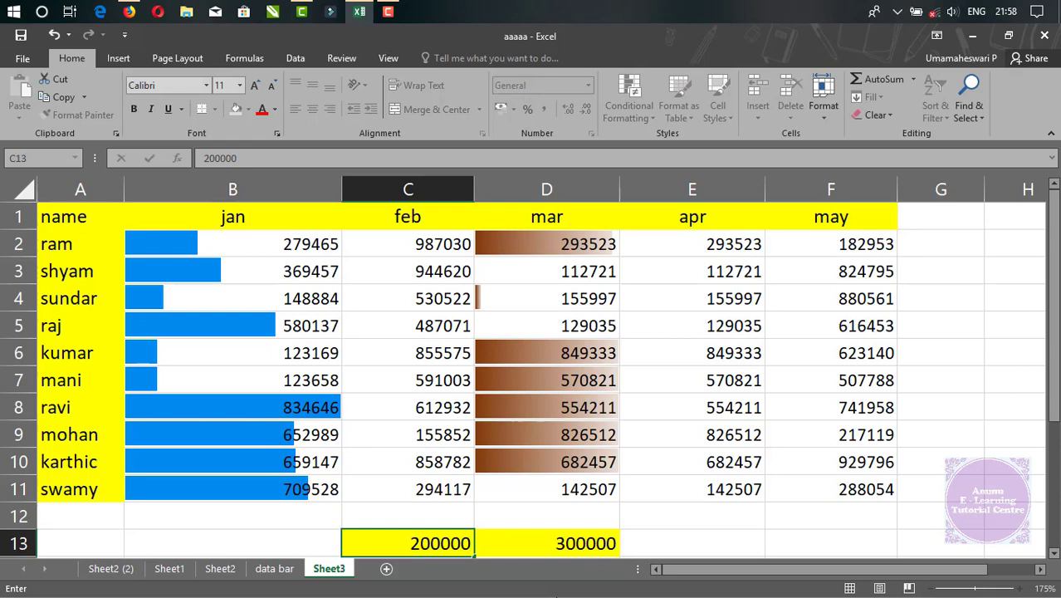
key("Return")
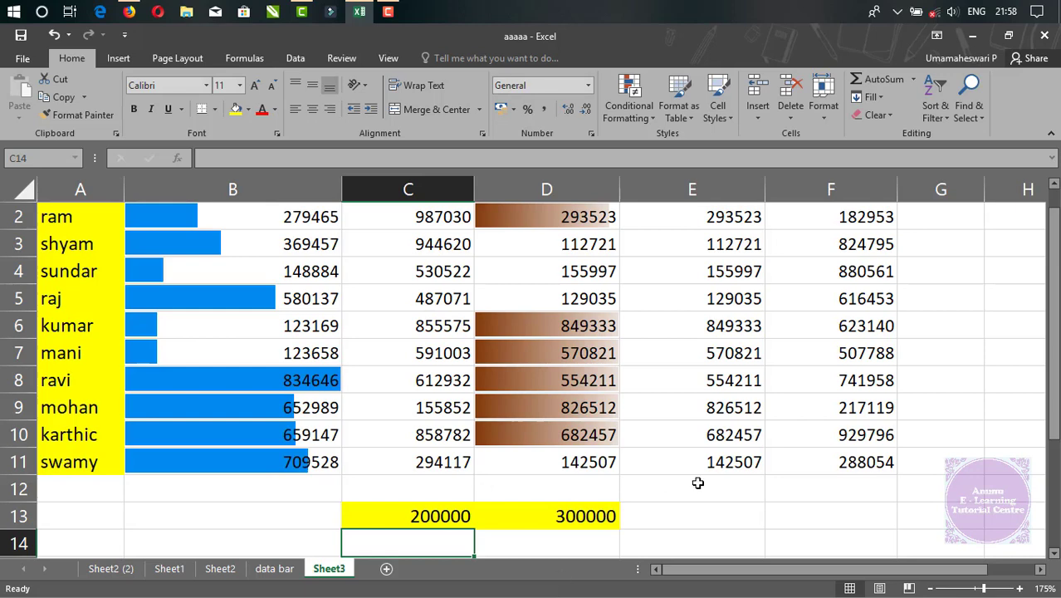
scroll(724, 403, "up", 1)
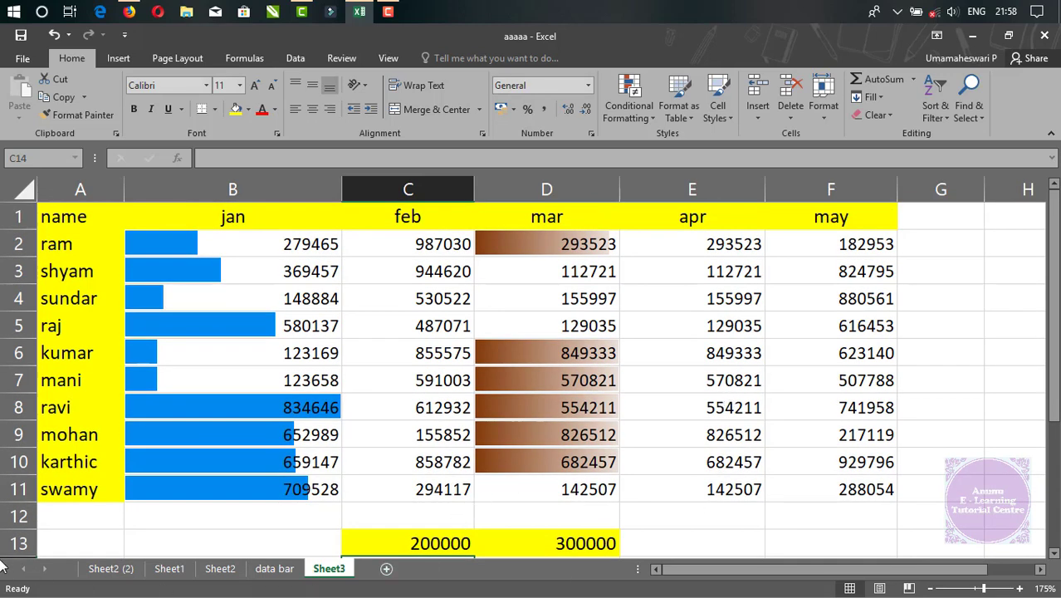
Reduce the height of the empty row 12 to bring the limits in row 13 closer to the table.
left_click_drag(20, 529, 22, 516)
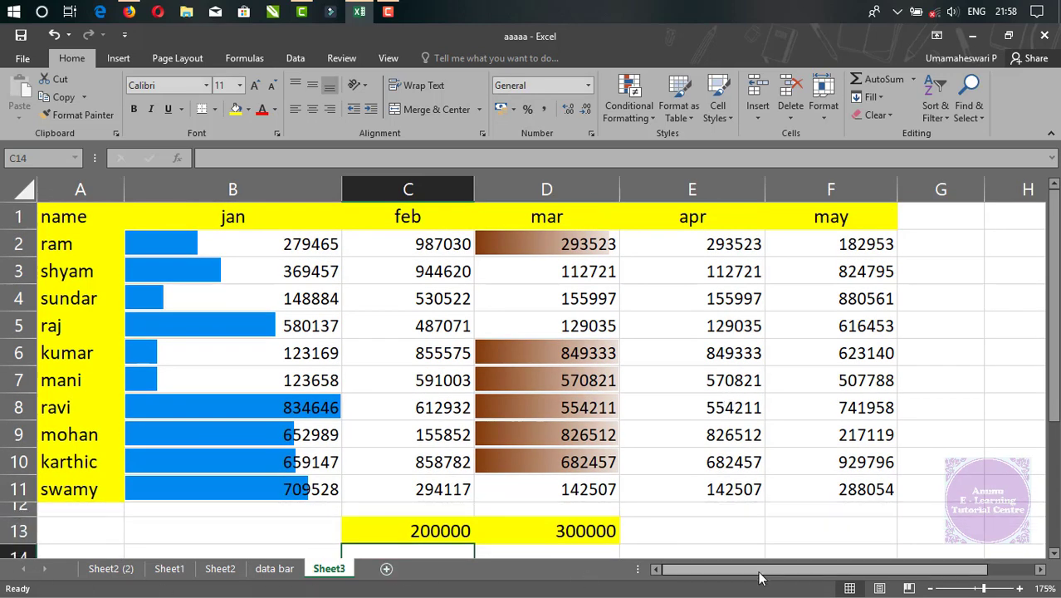
left_click(545, 318)
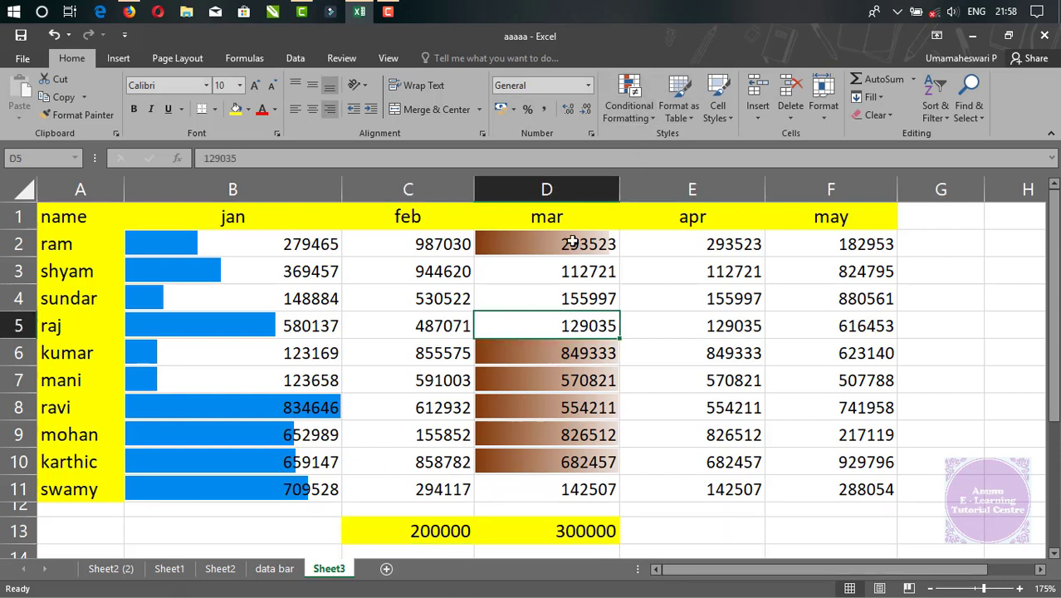
Reopen the data bar rule for the mar values in D2:D11 and set both its minimum and maximum types to Percent.
left_click_drag(573, 244, 576, 495)
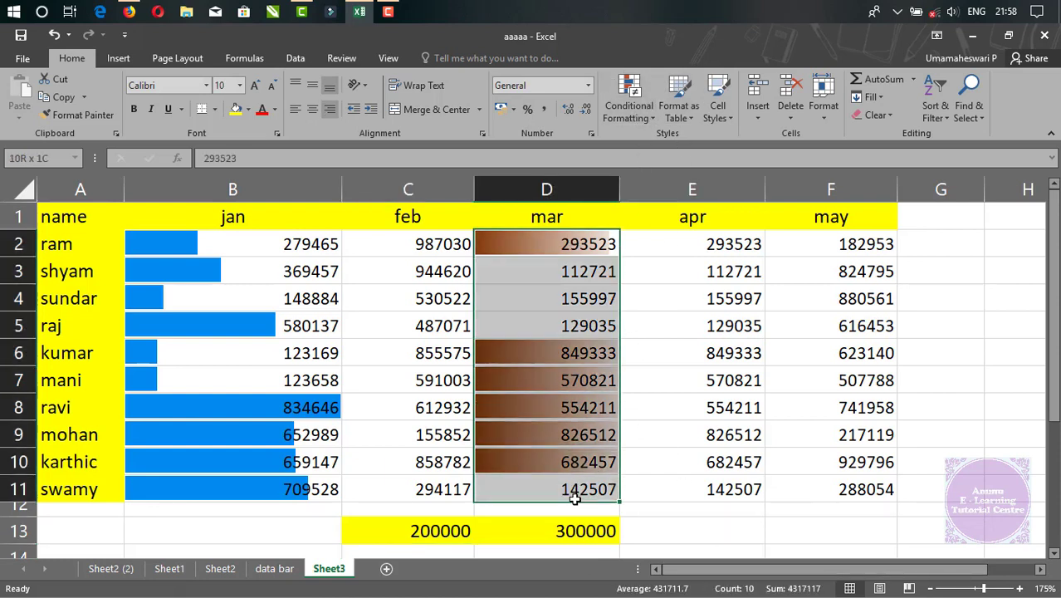
left_click(645, 116)
left_click(660, 347)
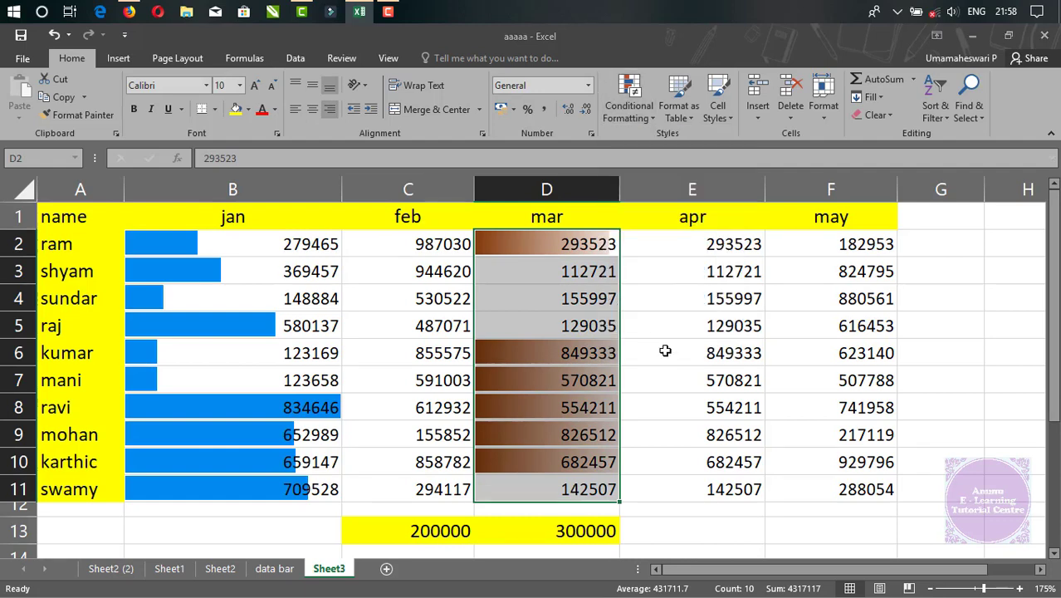
left_click(654, 327)
left_click(697, 284)
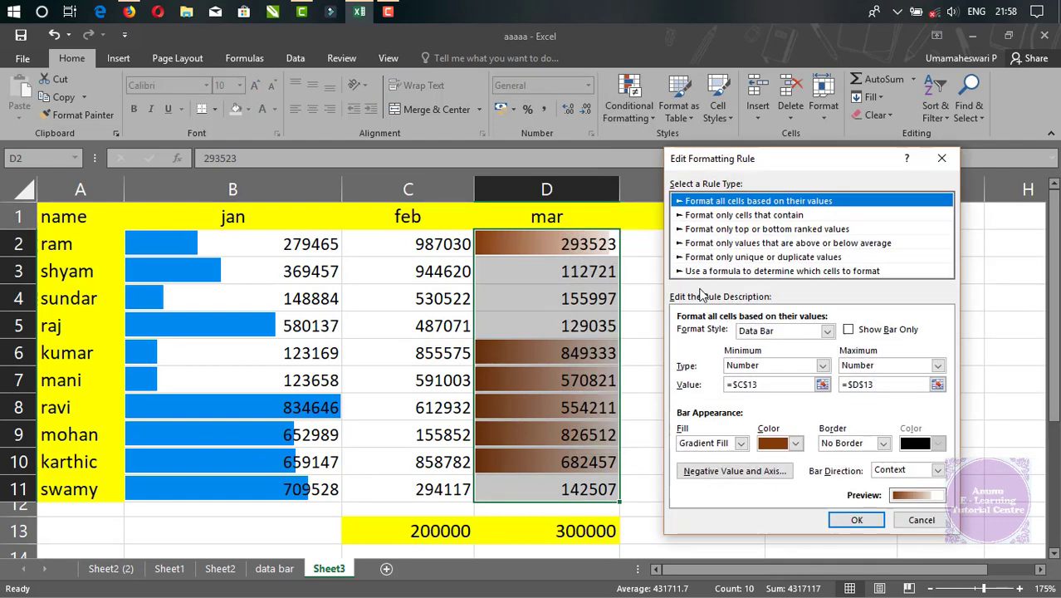
left_click(821, 366)
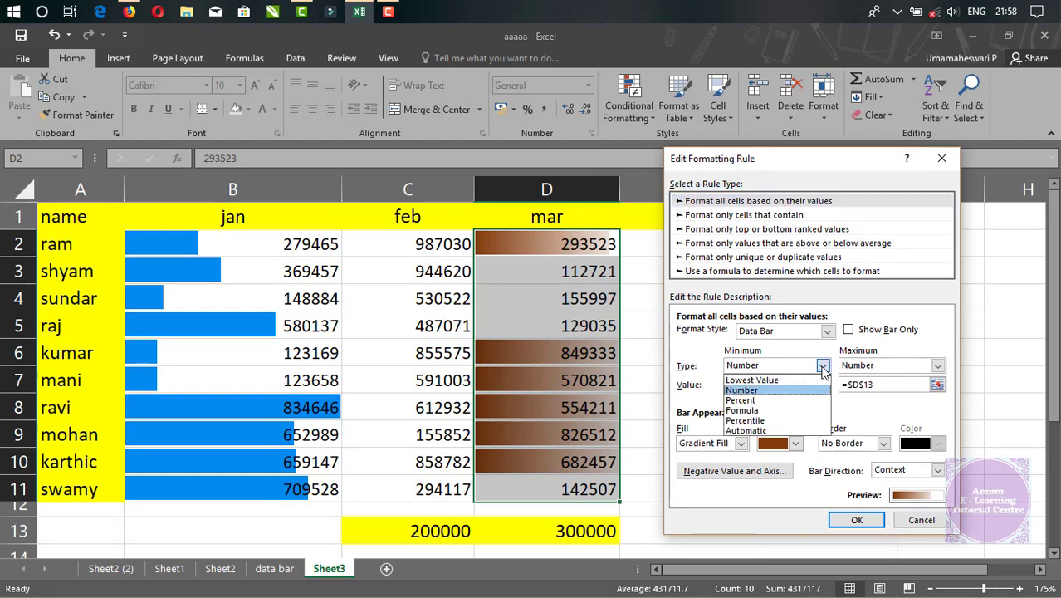
left_click(740, 400)
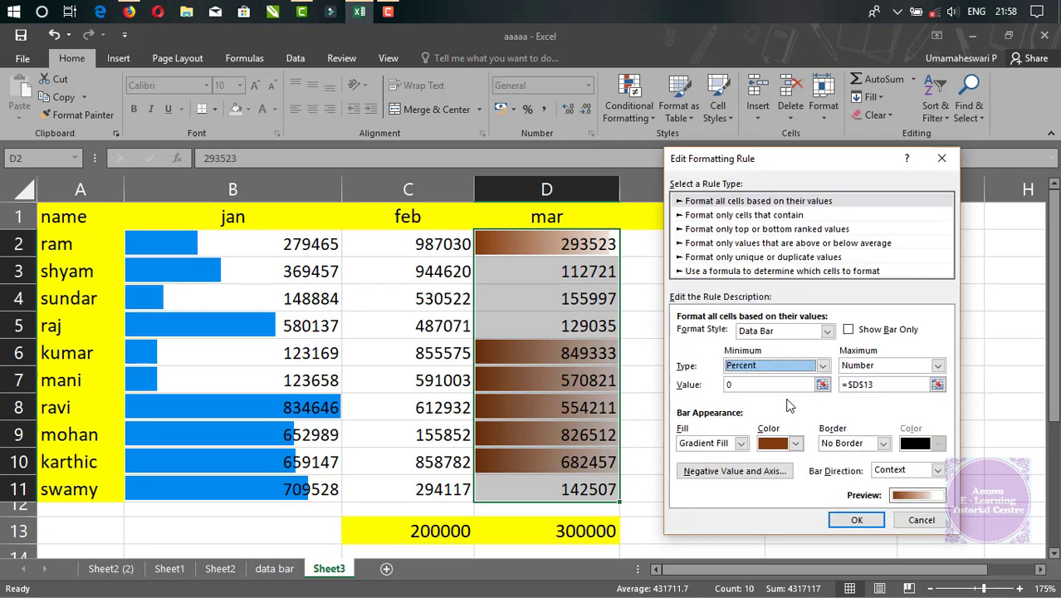
left_click(937, 365)
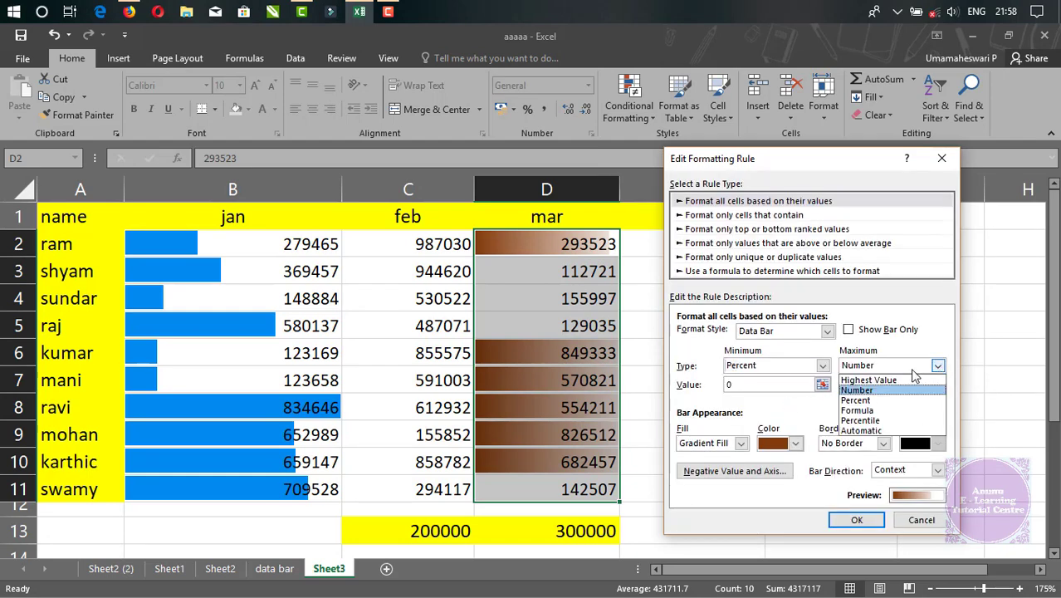
left_click(879, 401)
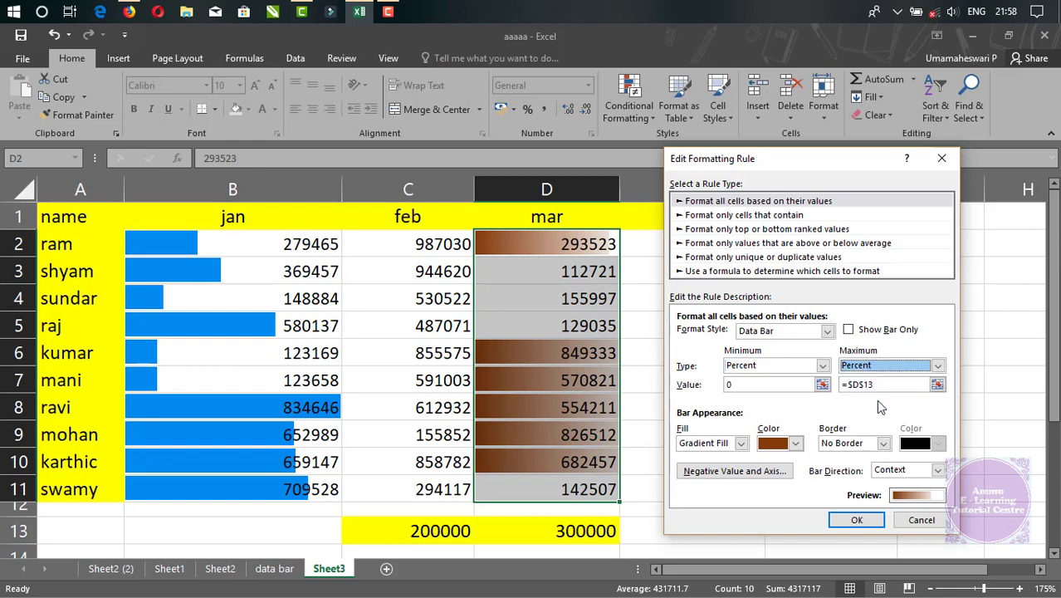
Set the rule's minimum to 25 percent and maximum to 90 percent, and apply it to the mar values.
left_click(739, 383)
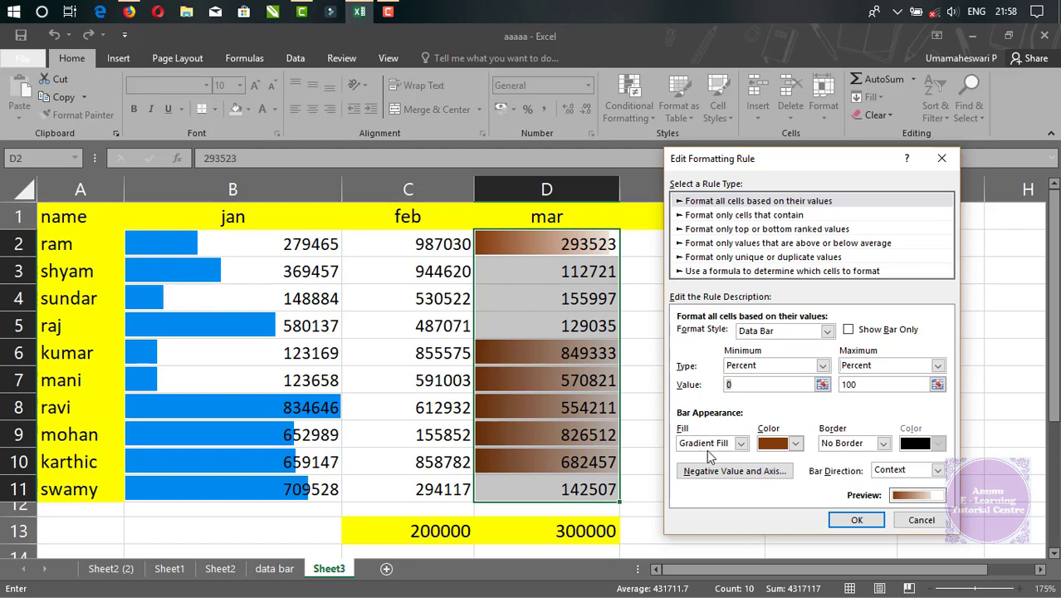
type("25")
key("Tab")
type("90")
left_click(857, 521)
left_click(1020, 442)
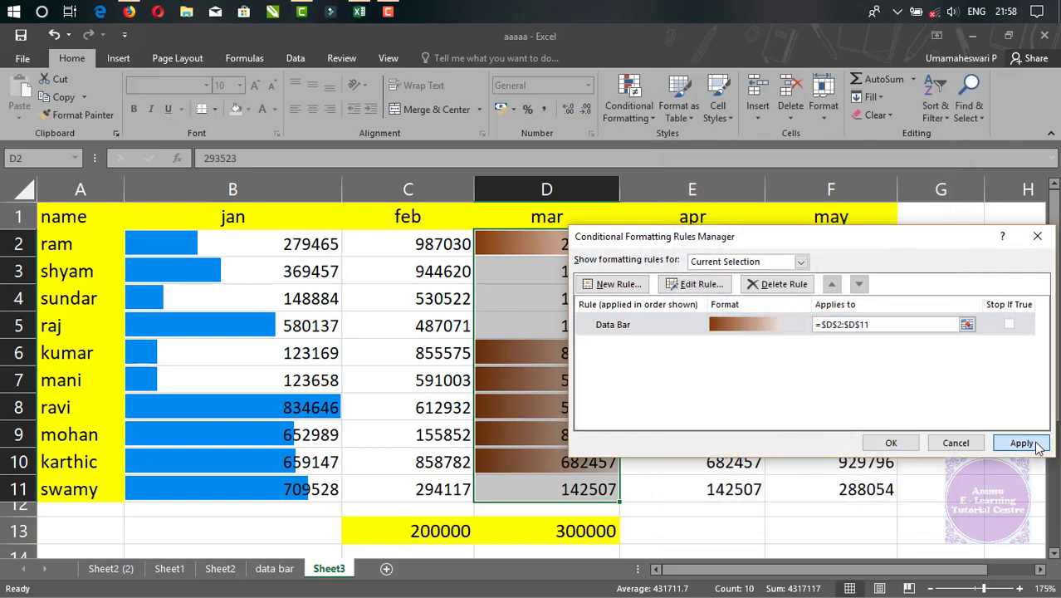
left_click(888, 446)
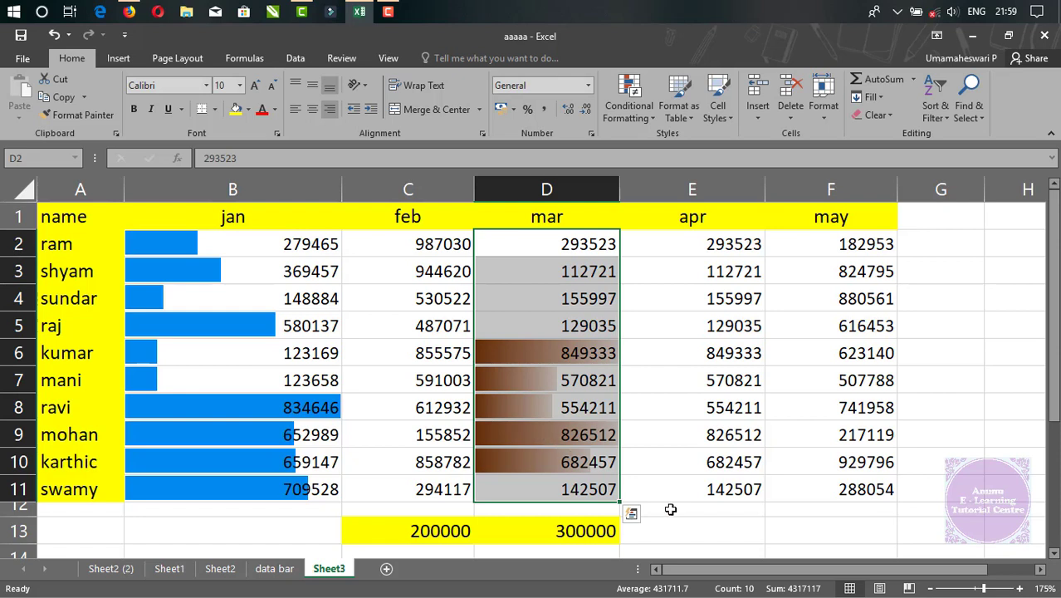
left_click(598, 356)
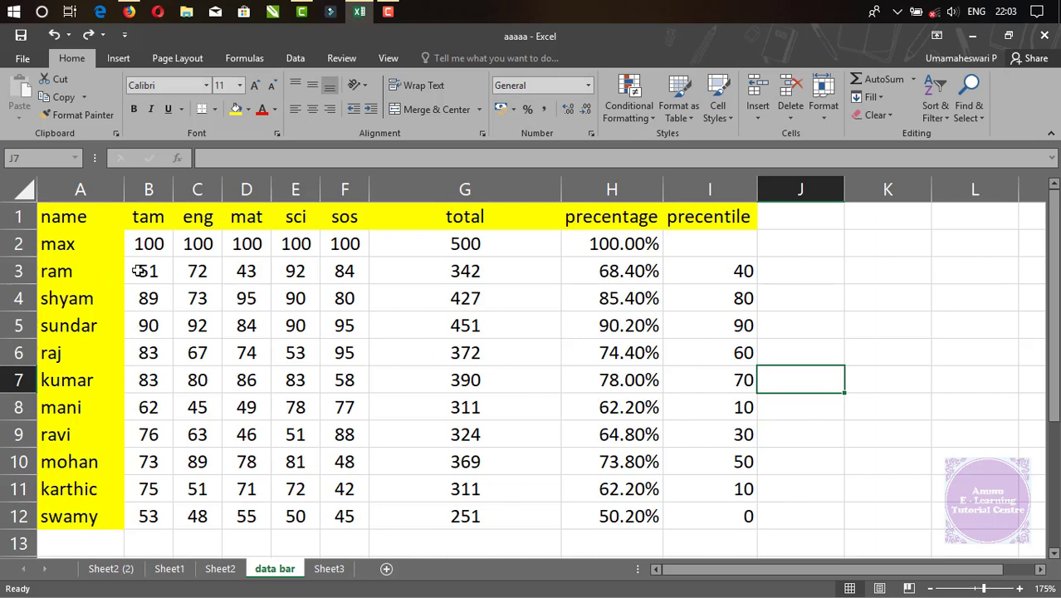
Review the subject marks in B3:F12, the totals in column G and the percentages in H3:H12 on the data bar sheet.
left_click_drag(137, 270, 199, 271)
left_click_drag(280, 275, 358, 508)
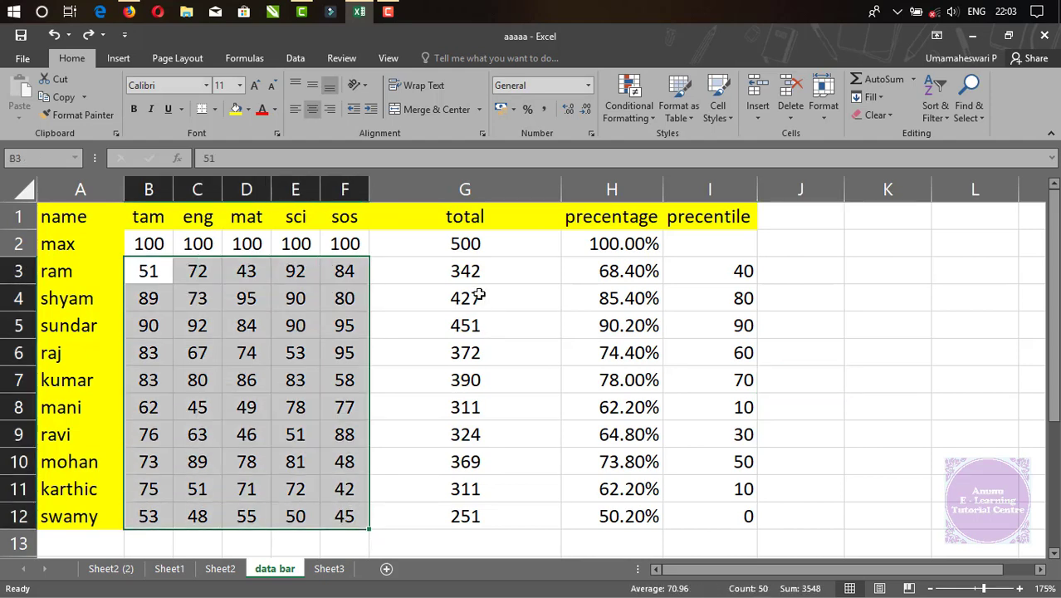
left_click(472, 244)
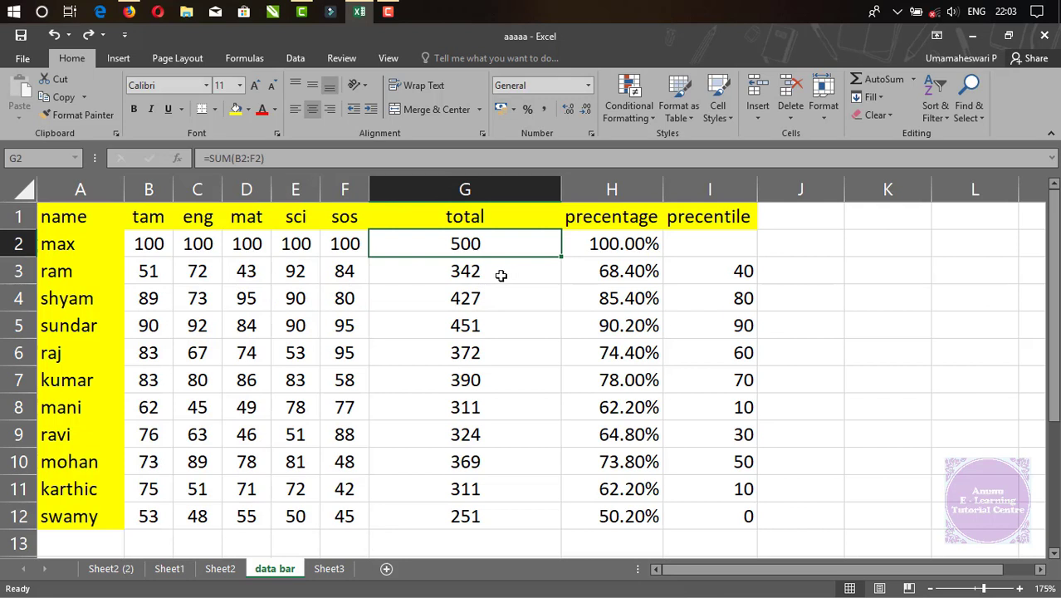
left_click_drag(500, 273, 481, 512)
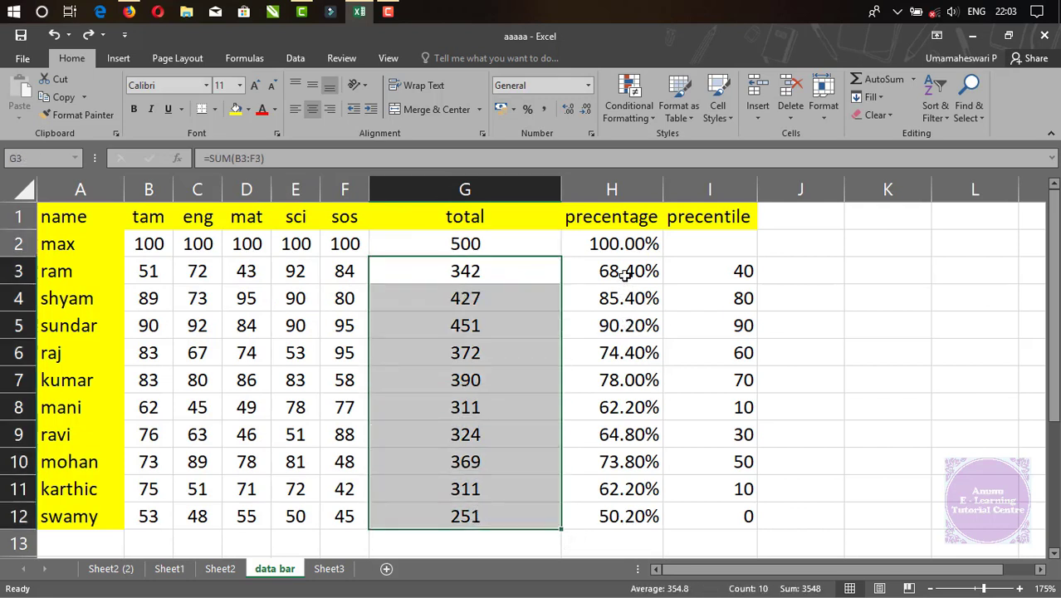
left_click_drag(624, 274, 627, 517)
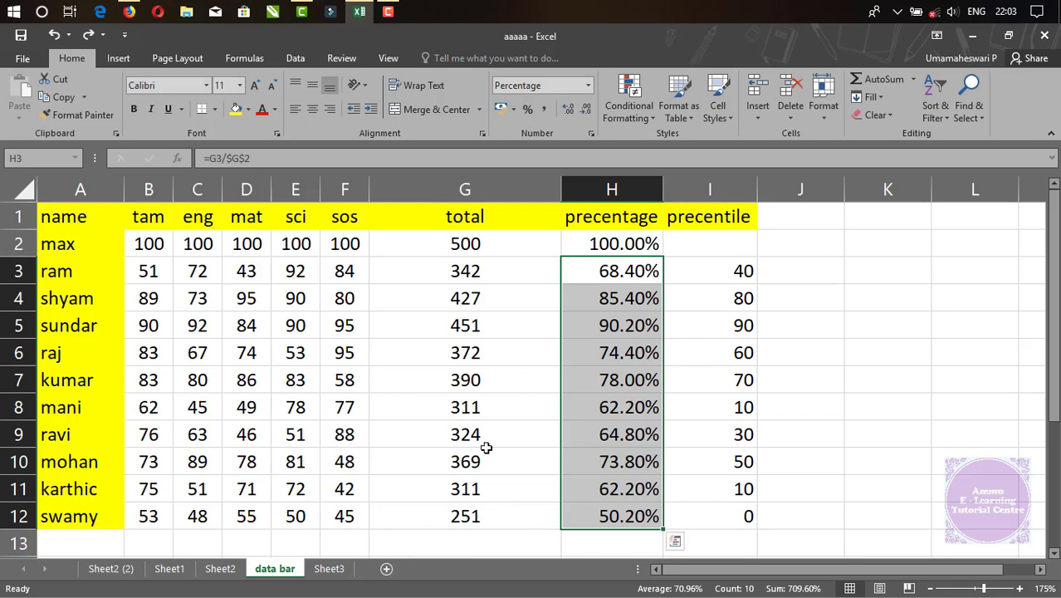
left_click(471, 243)
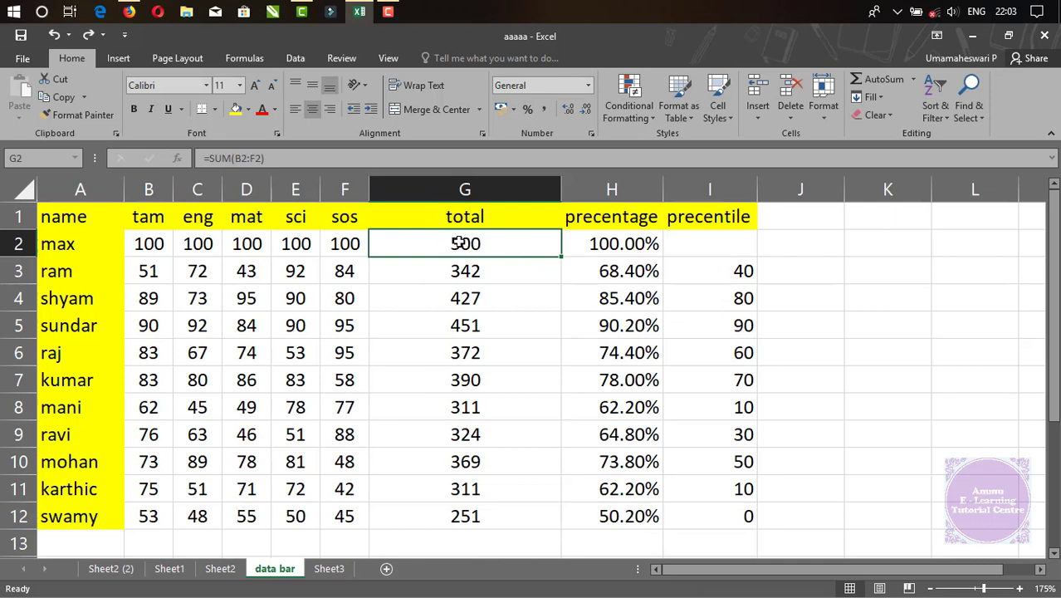
Add a solid-fill data bar rule to the totals in G2:G12 with Percent types, minimum 0 and maximum 100.
left_click_drag(461, 242, 466, 515)
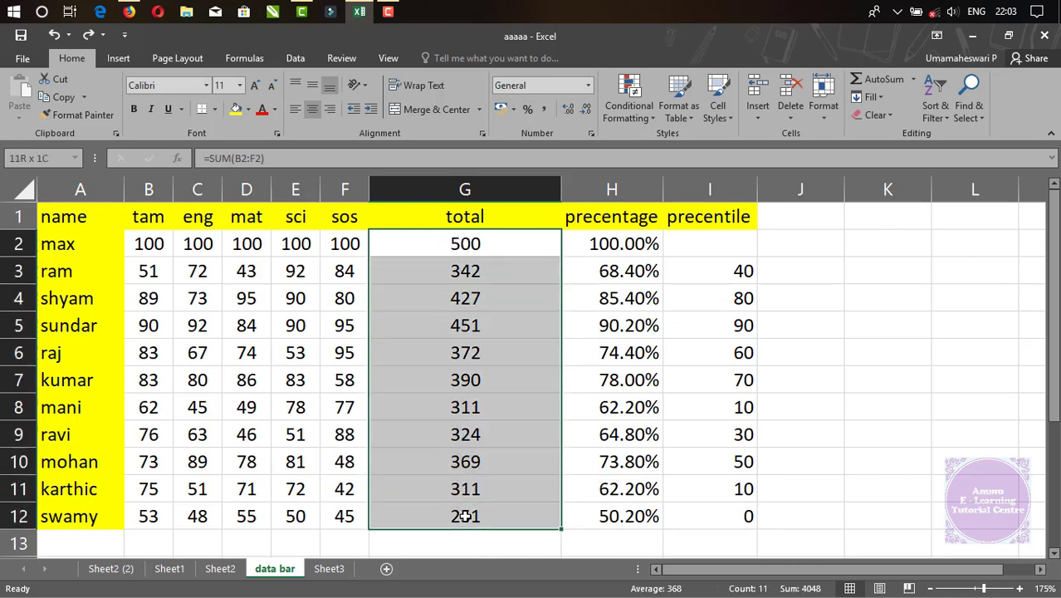
left_click(638, 117)
mouse_move(649, 210)
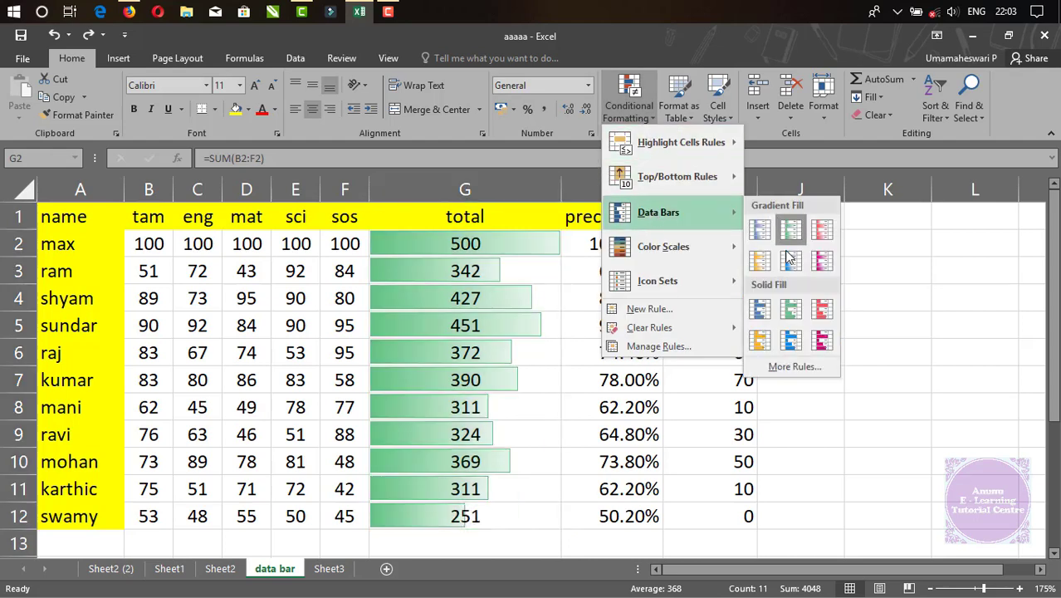
left_click(797, 367)
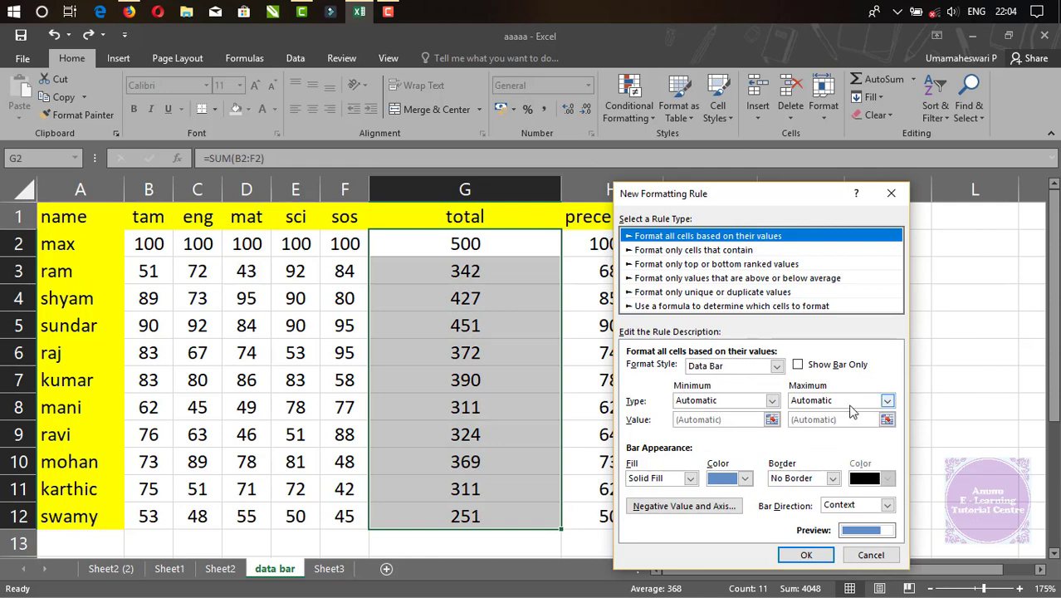
left_click(772, 400)
left_click(717, 440)
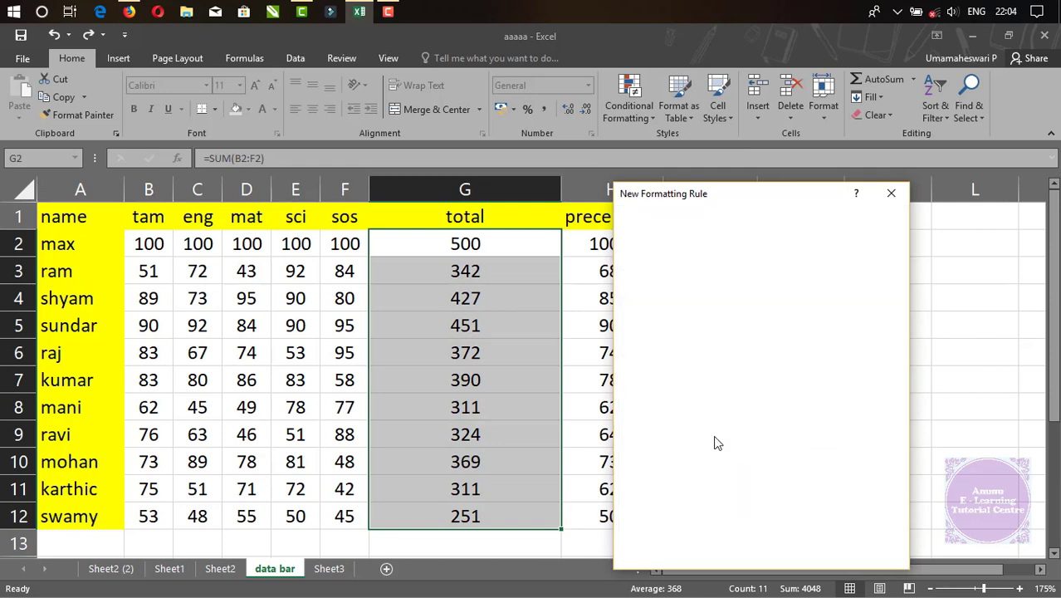
left_click(887, 400)
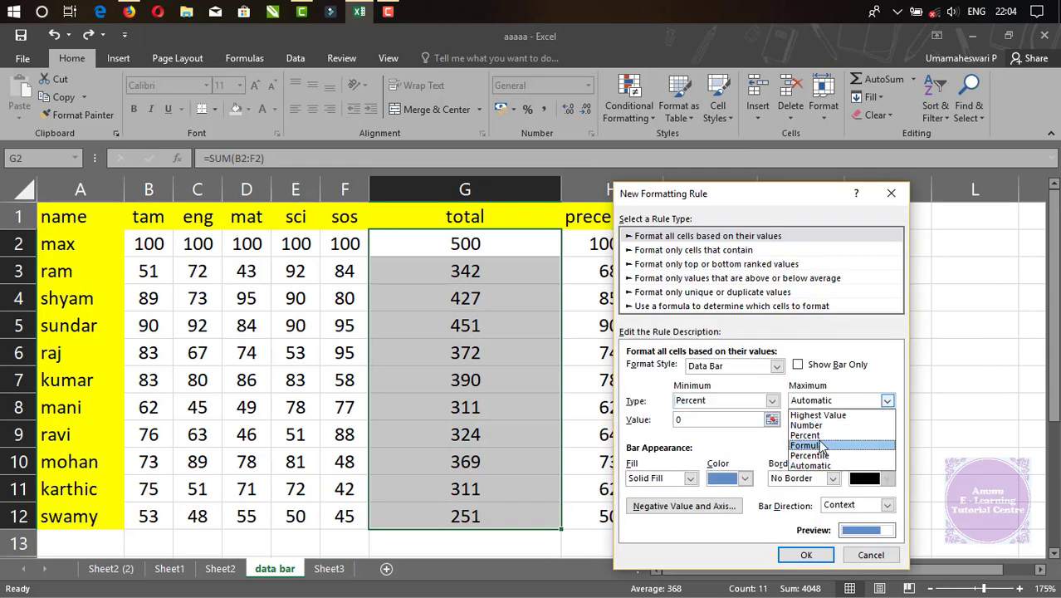
left_click(805, 435)
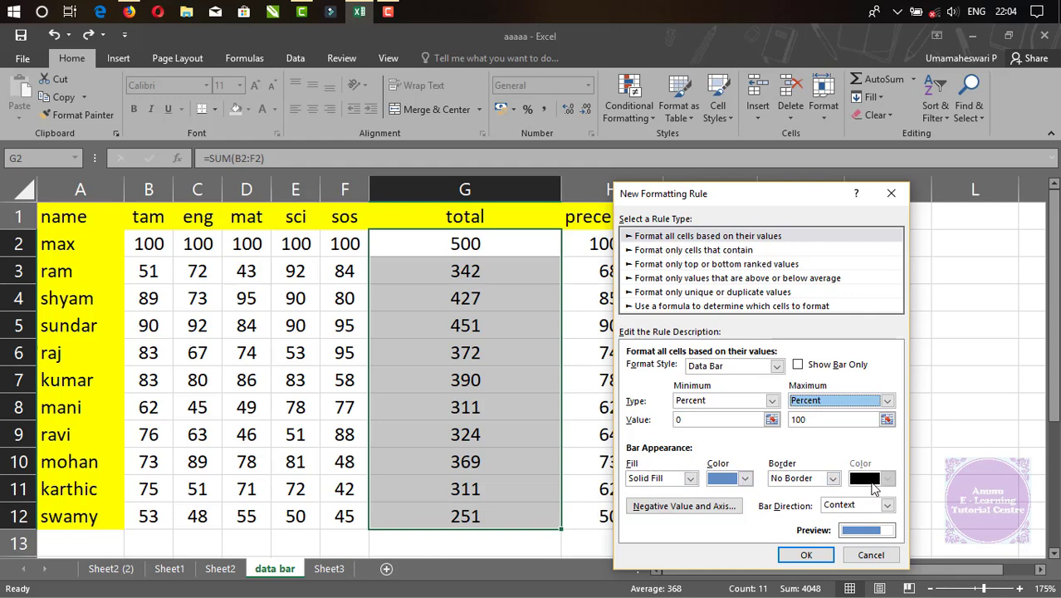
left_click(805, 554)
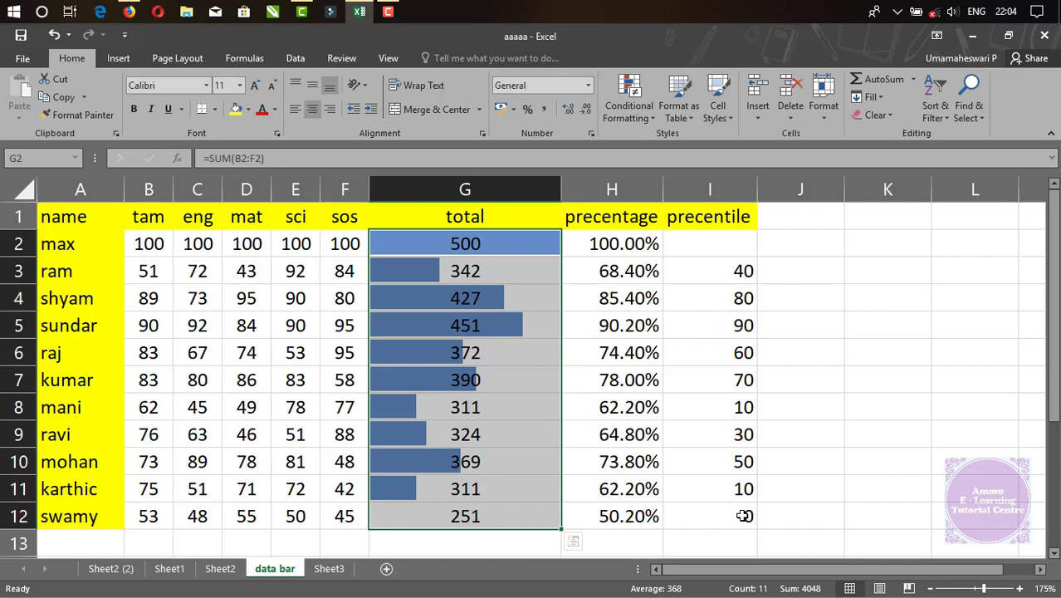
Compare the data bars of the totals in G2, G11 and G12 with the percentage in H12 and the percentile in I12.
left_click(745, 516)
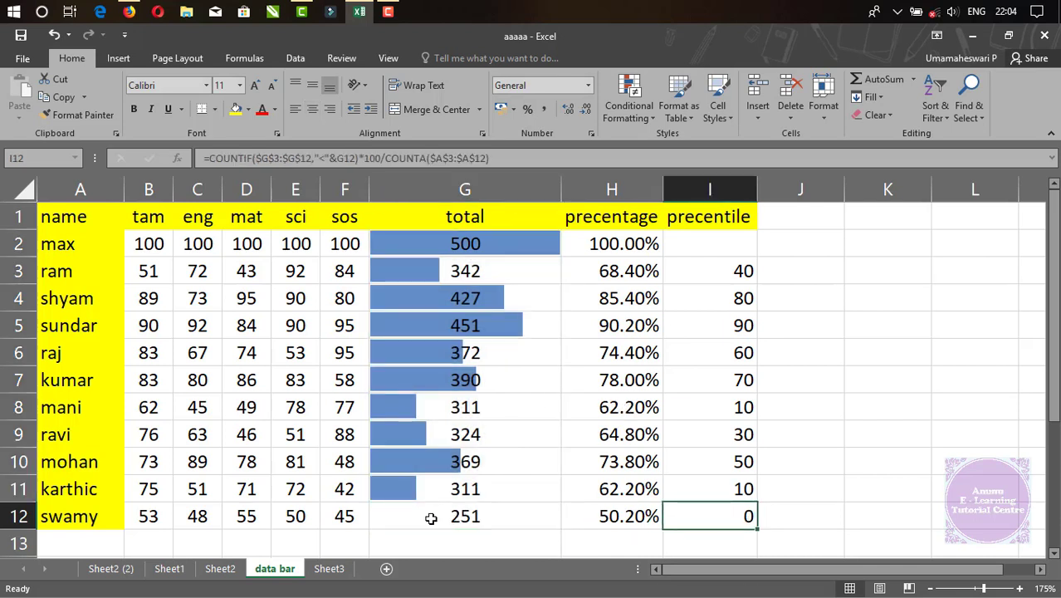
key("Left")
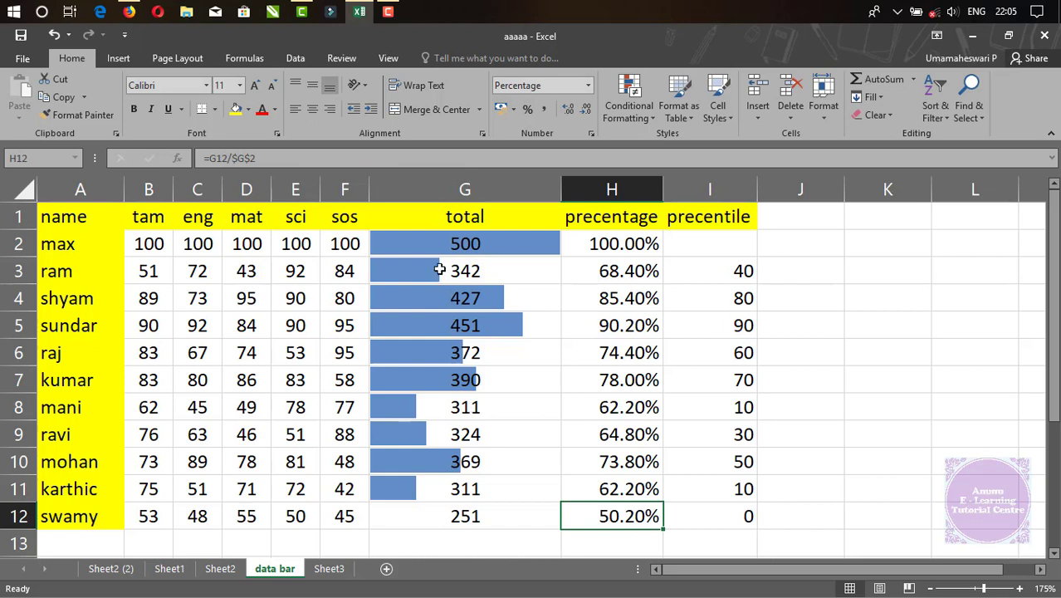
left_click_drag(433, 269, 452, 509)
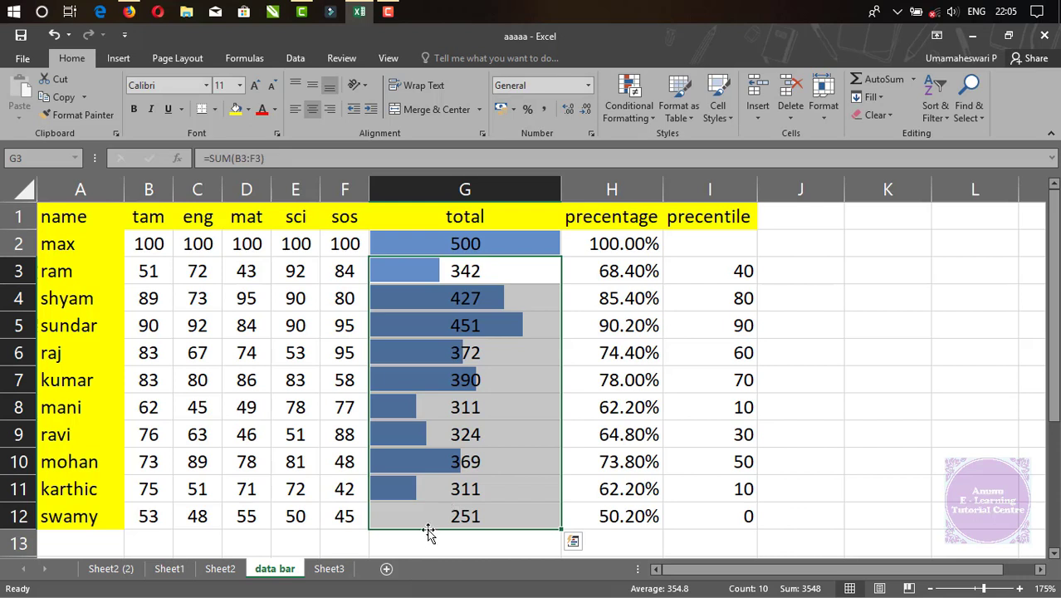
left_click(460, 517)
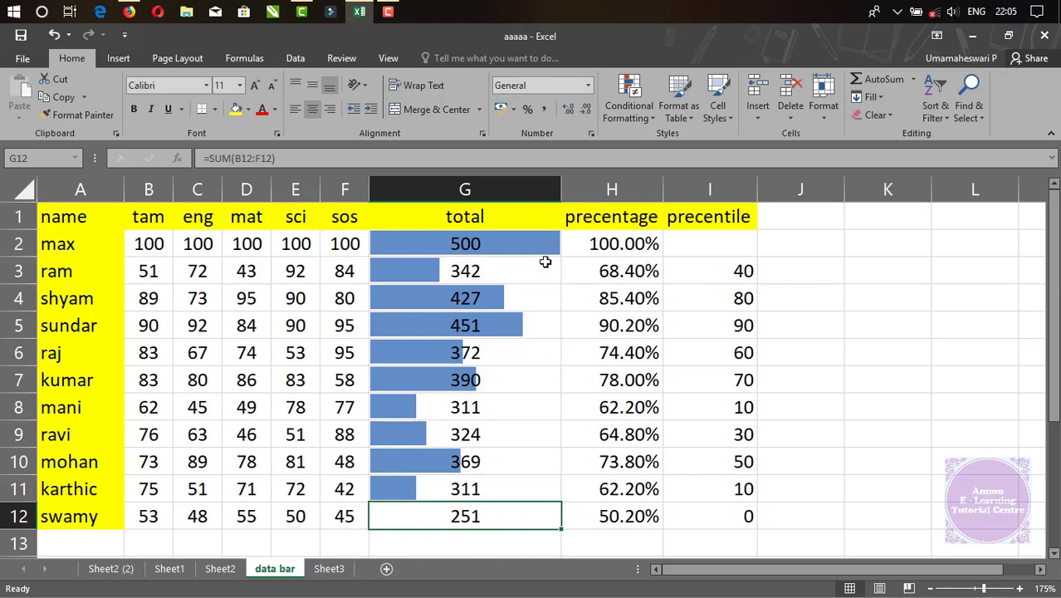
left_click(493, 240)
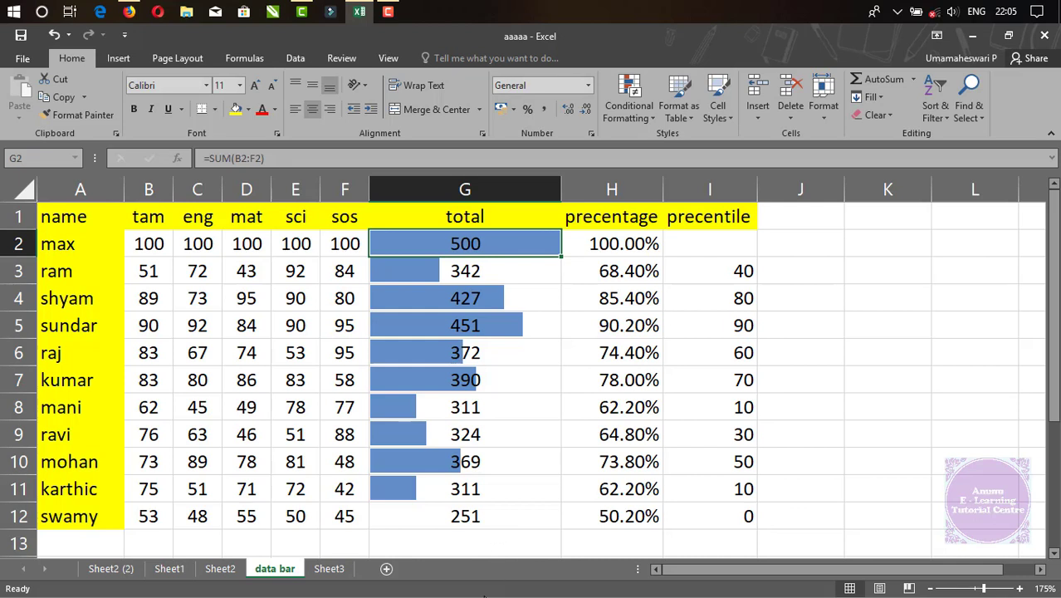
left_click(427, 519)
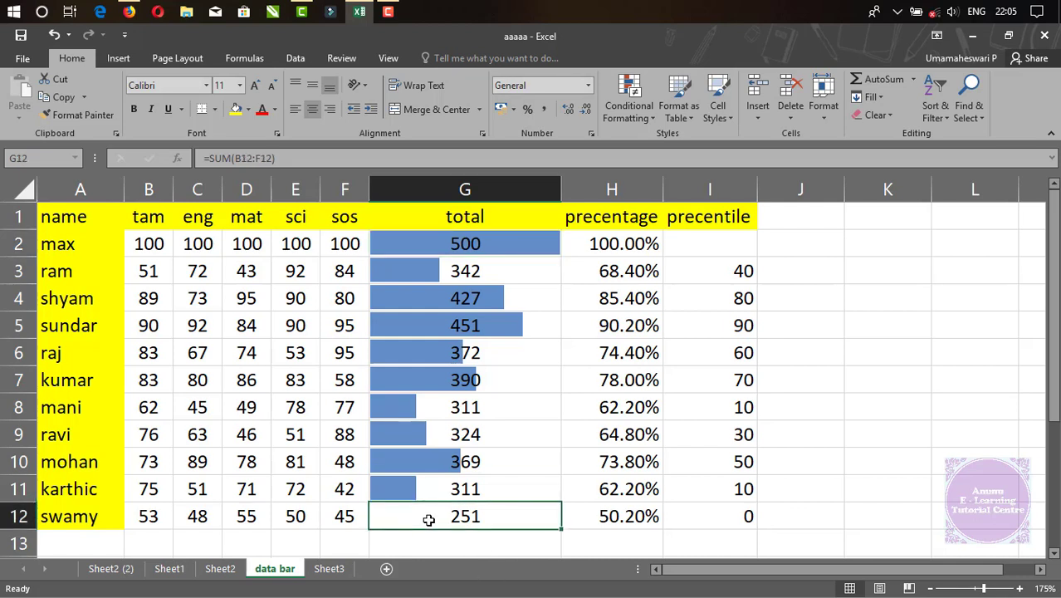
left_click(480, 239)
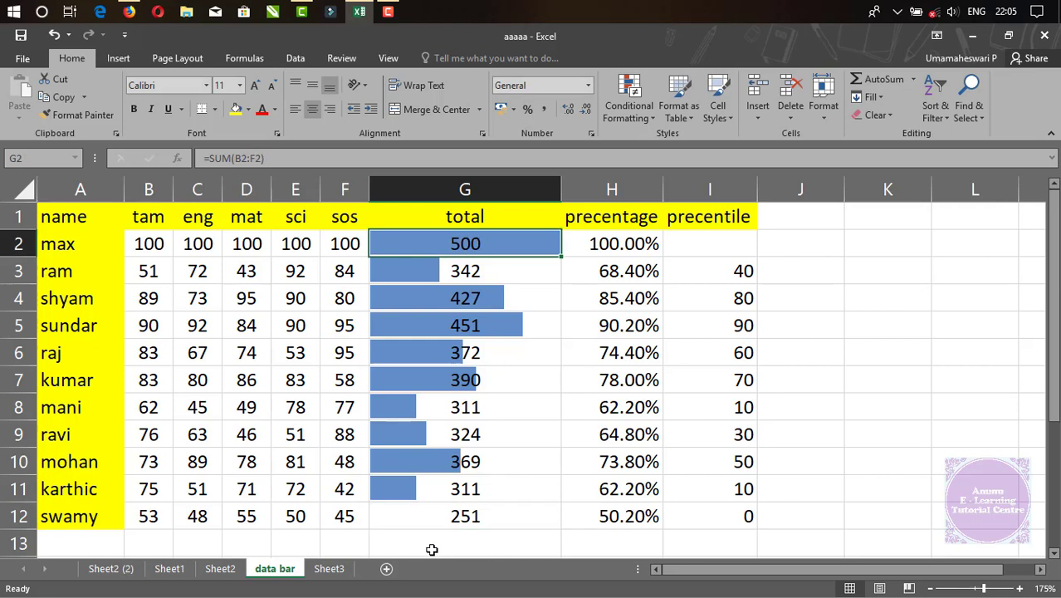
left_click(431, 523)
left_click(622, 518)
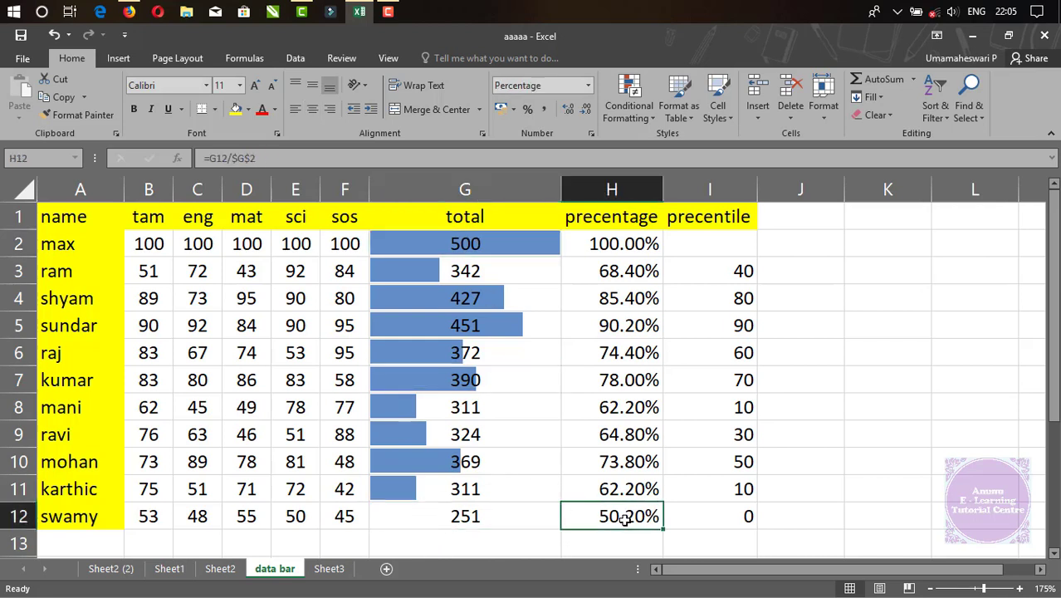
left_click(386, 520)
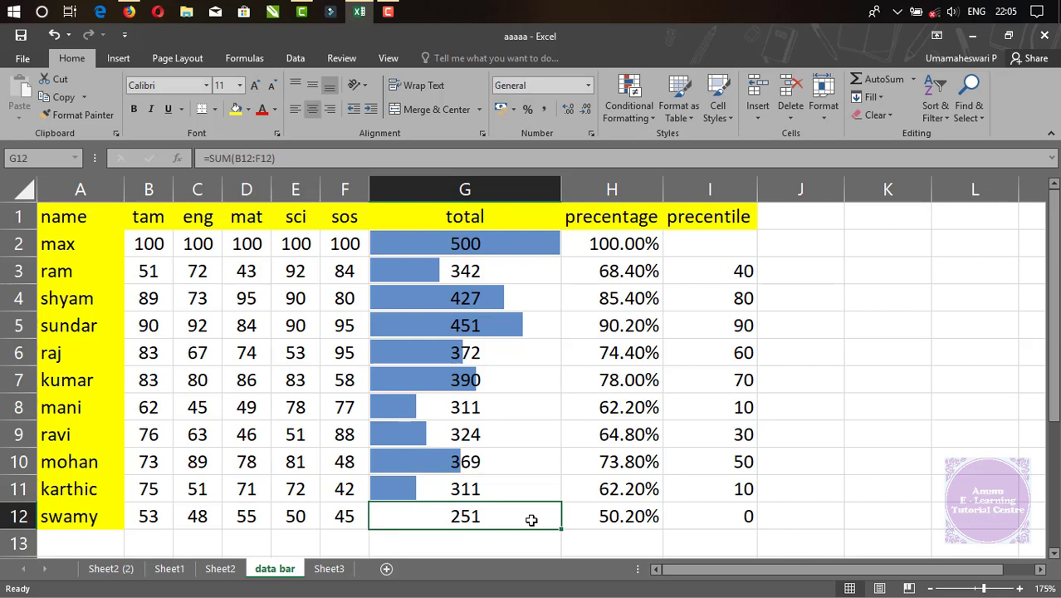
left_click(401, 493)
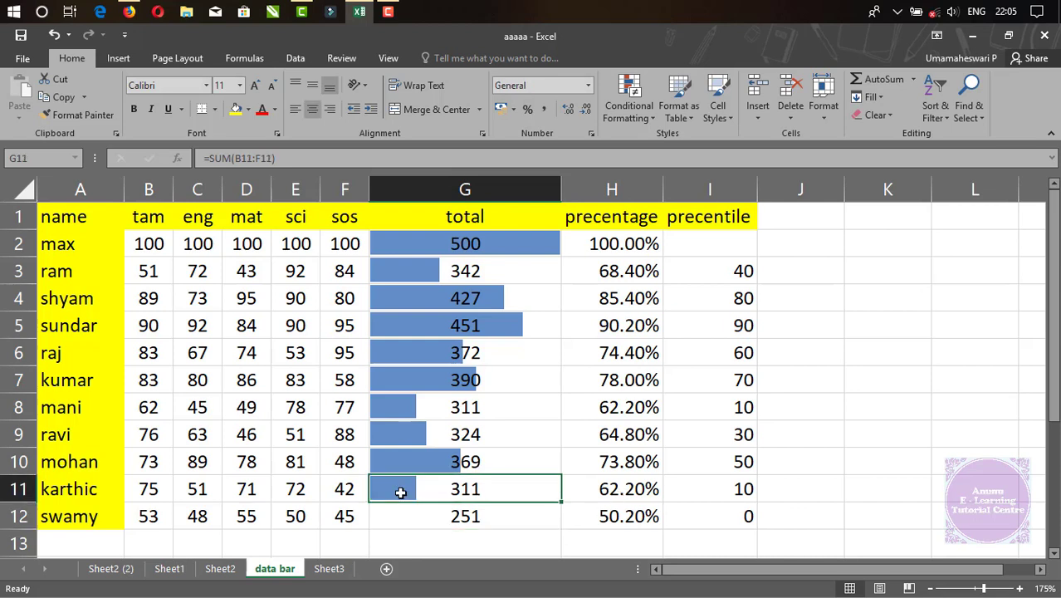
Examine the data bars of the totals in G10, G9 and G8.
left_click(435, 457)
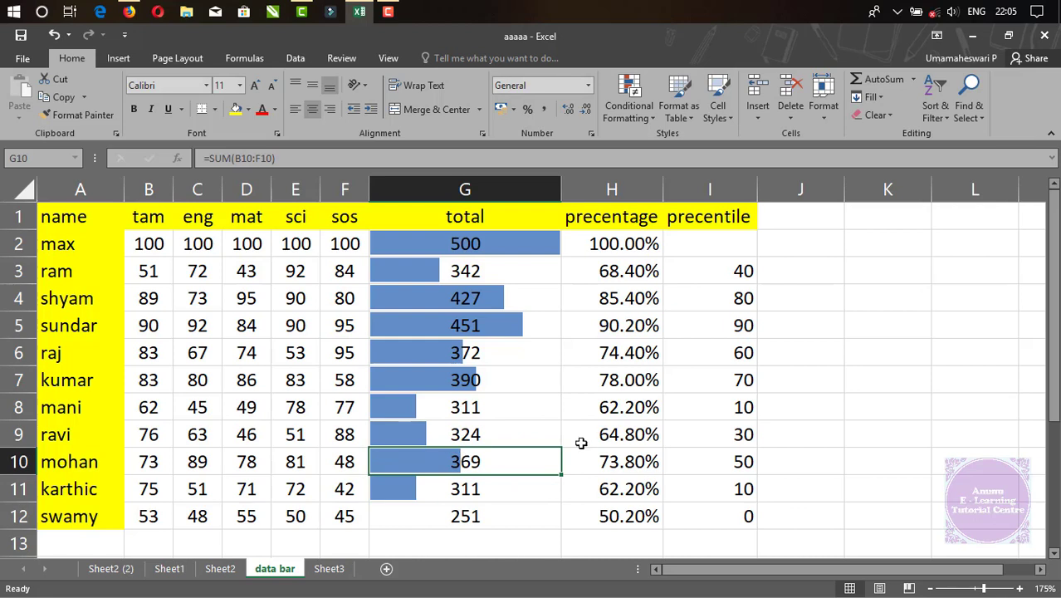
left_click(419, 433)
left_click(408, 407)
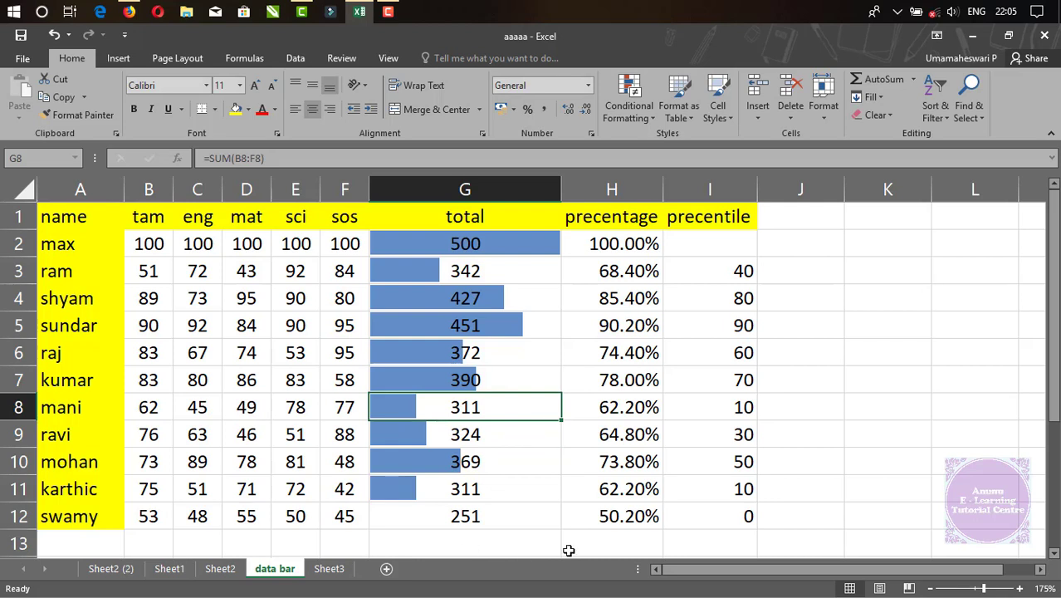
Replace the total in G12 with 300 and change it to 355 to test how the data bars respond.
left_click(476, 516)
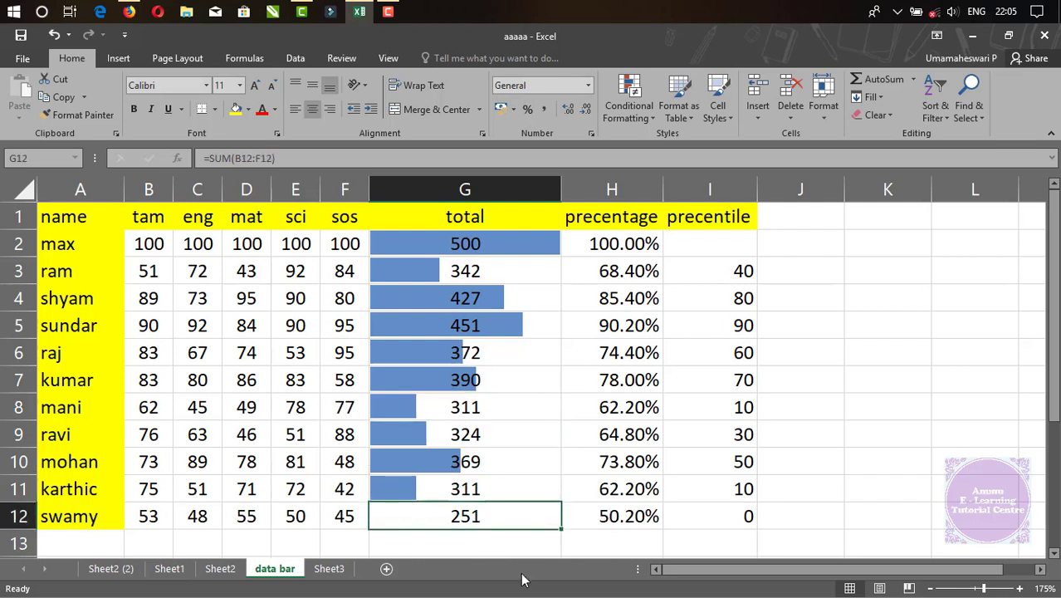
type("300")
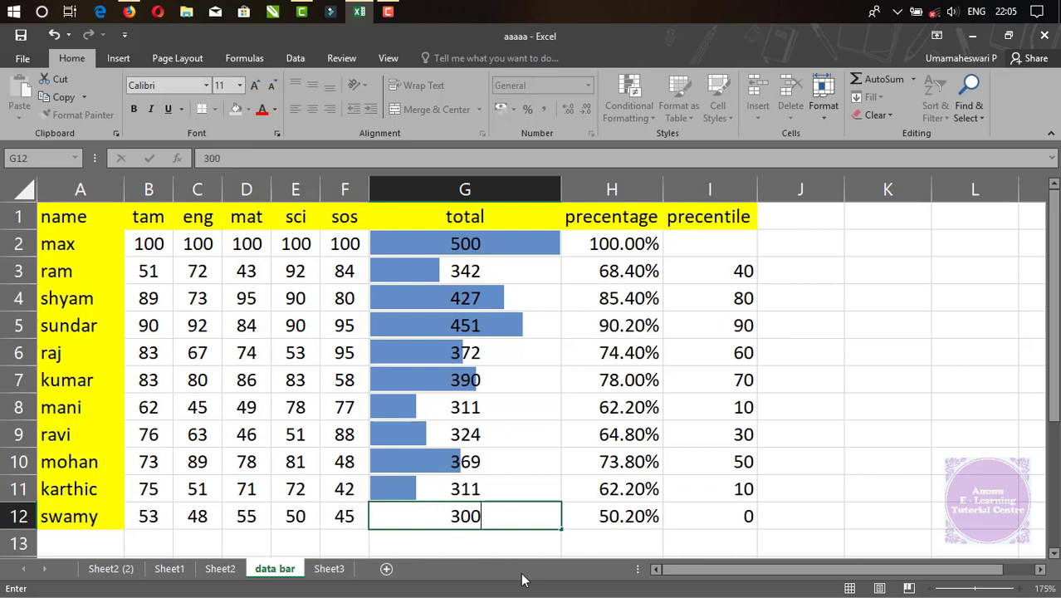
key("Return")
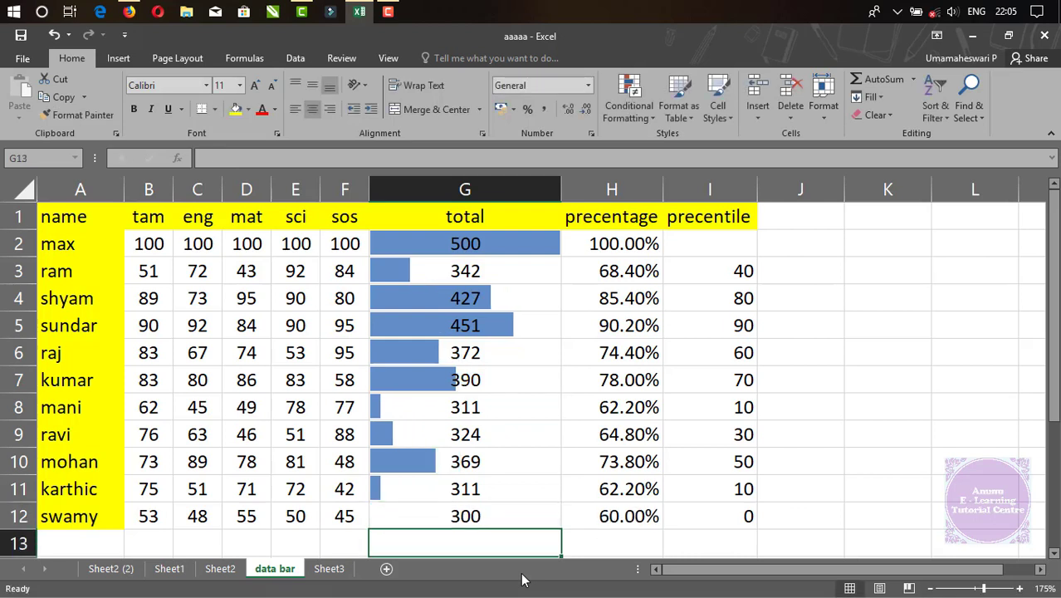
key("Up")
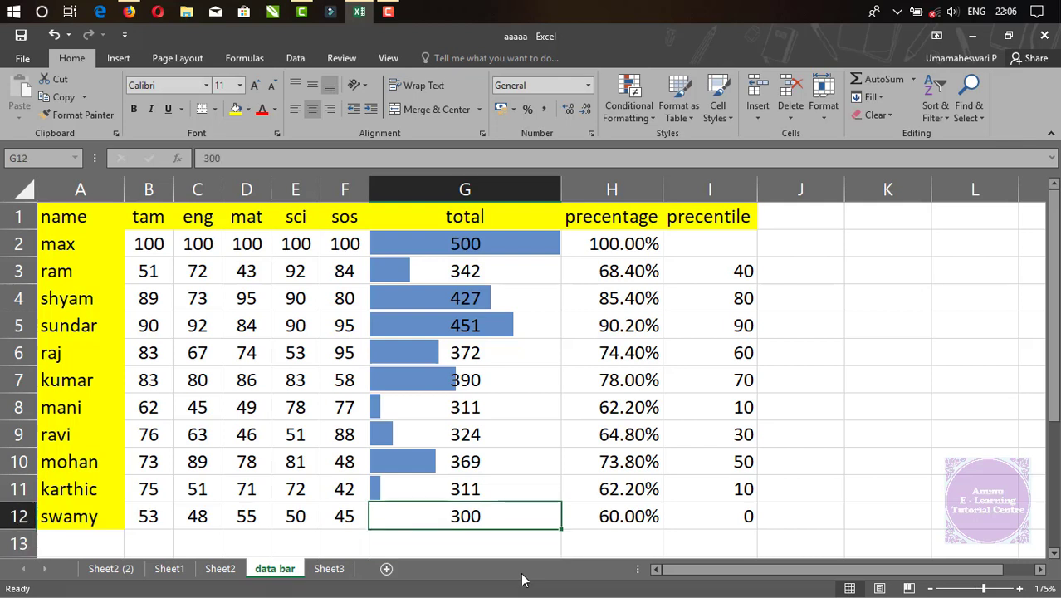
type("355")
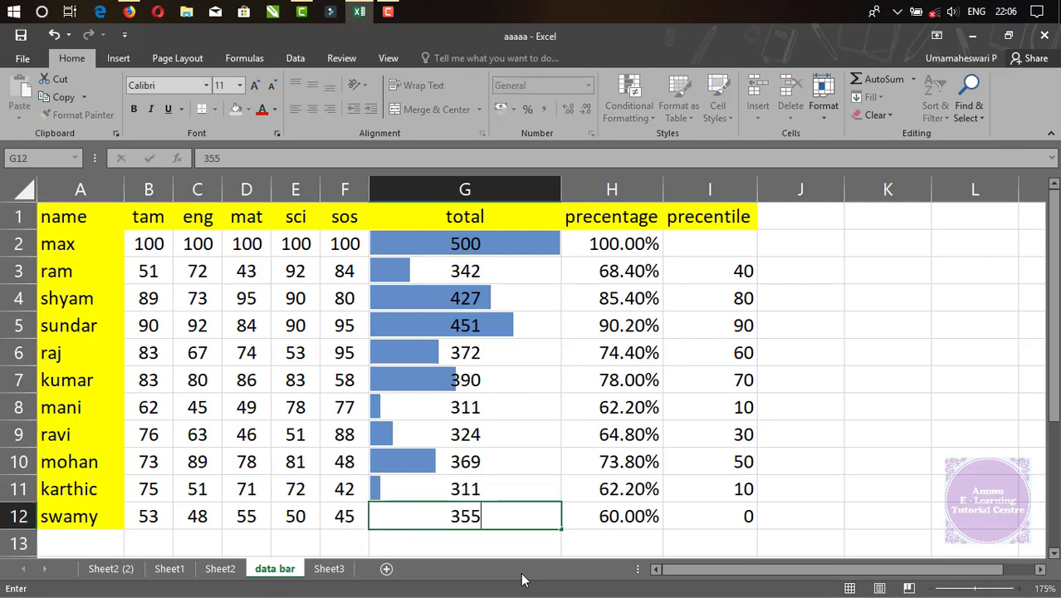
key("Return")
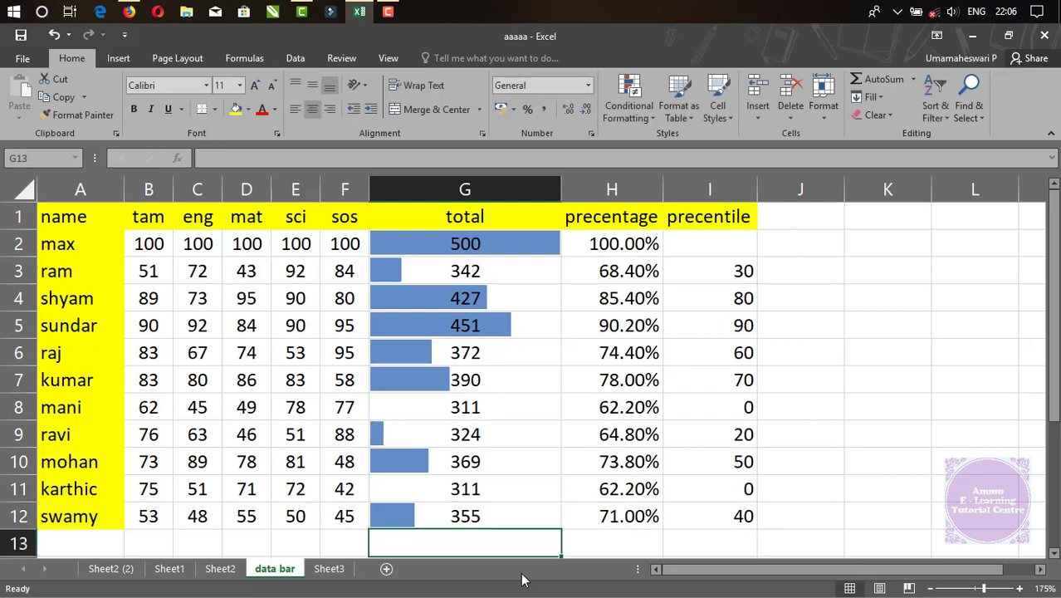
Compare the data bars of the totals in G8 and G11, and undo both value changes in G12.
left_click(494, 409)
left_click(470, 488)
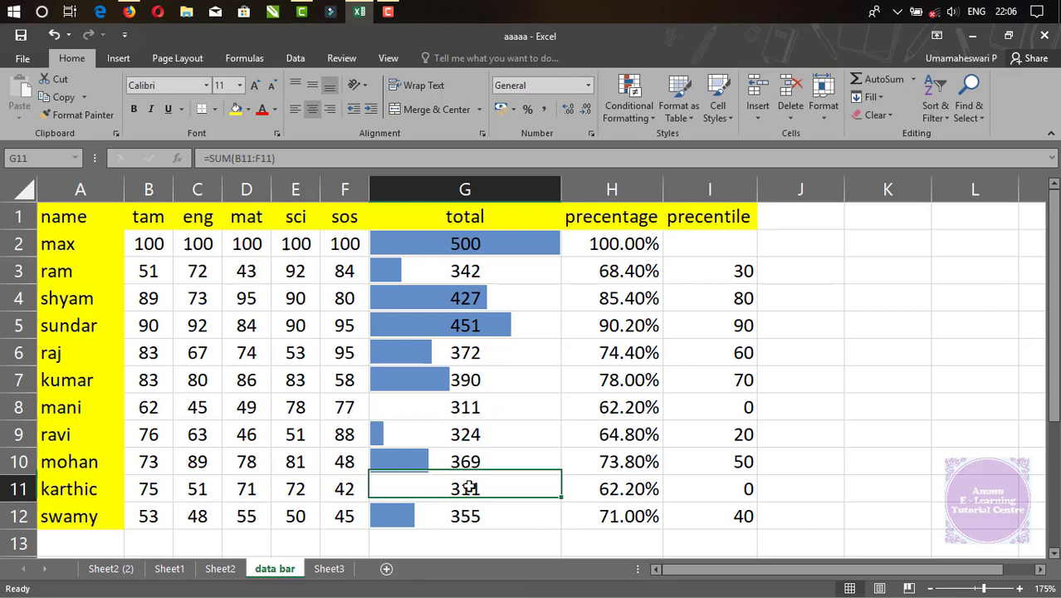
left_click(467, 415)
left_click(462, 490)
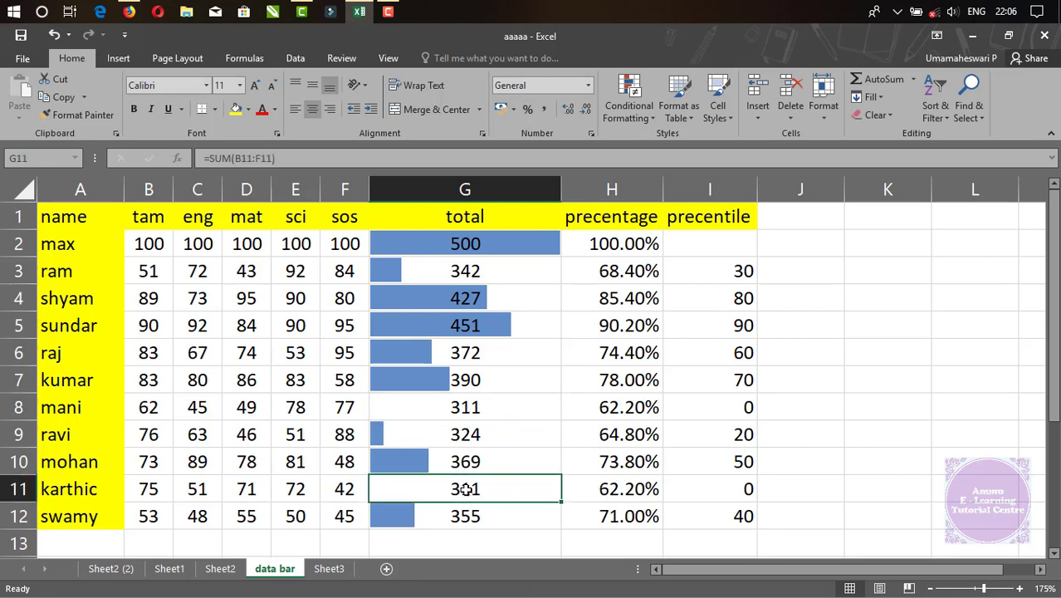
key("ctrl+z")
key("ctrl+z")
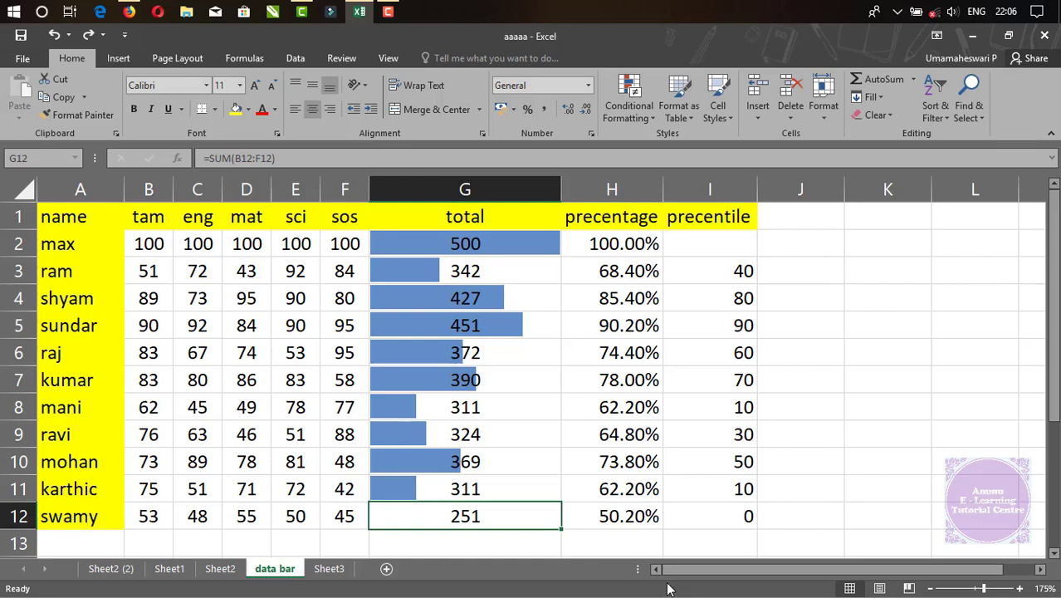
Compare the totals and data bars in G2:G12 with the percentages in H2:H12, including the last one in H12.
left_click_drag(623, 246, 612, 510)
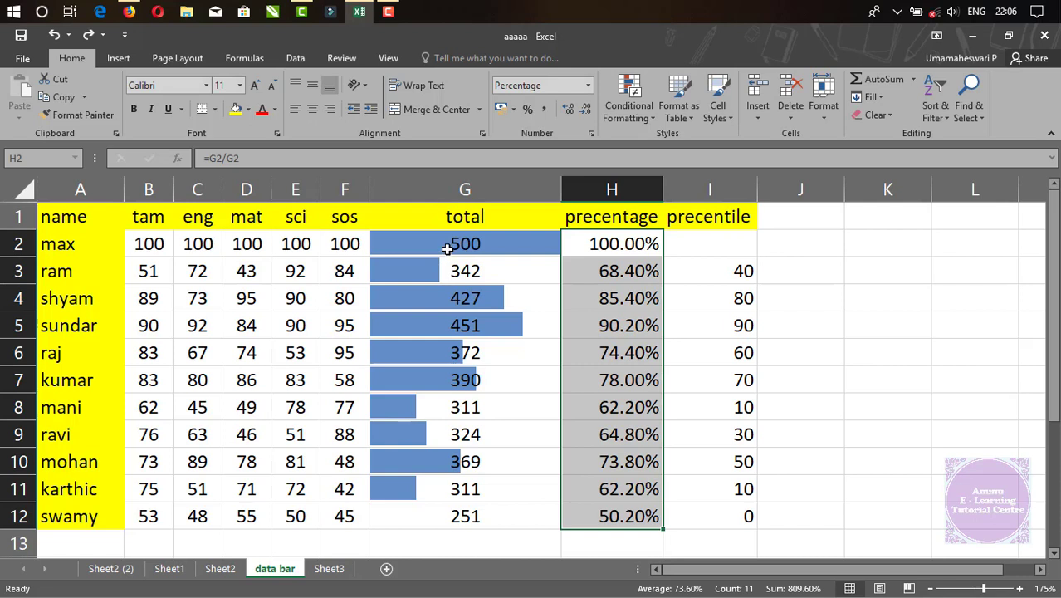
left_click_drag(450, 244, 457, 519)
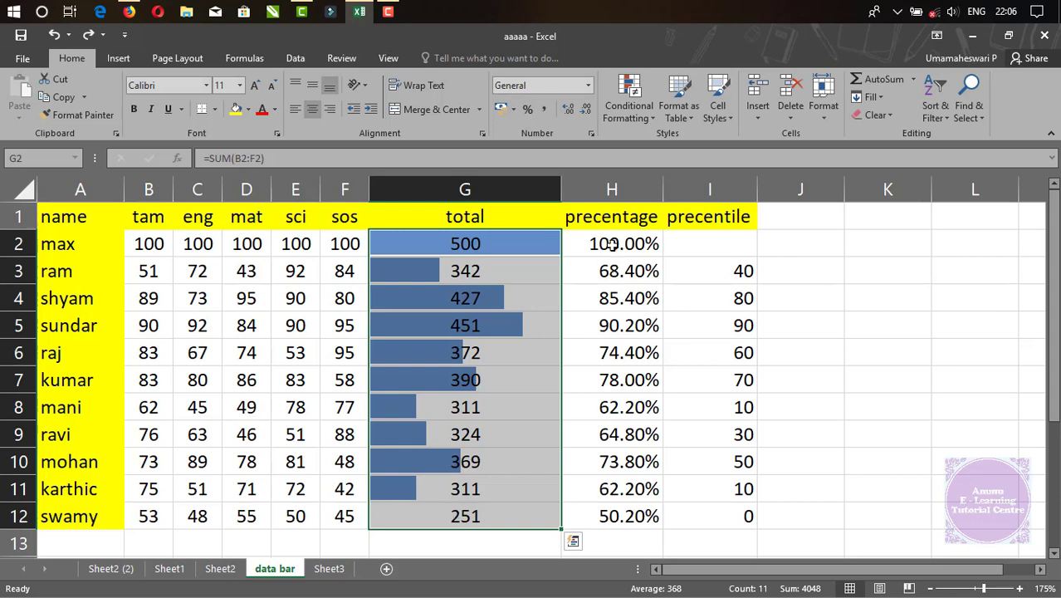
left_click_drag(613, 245, 611, 517)
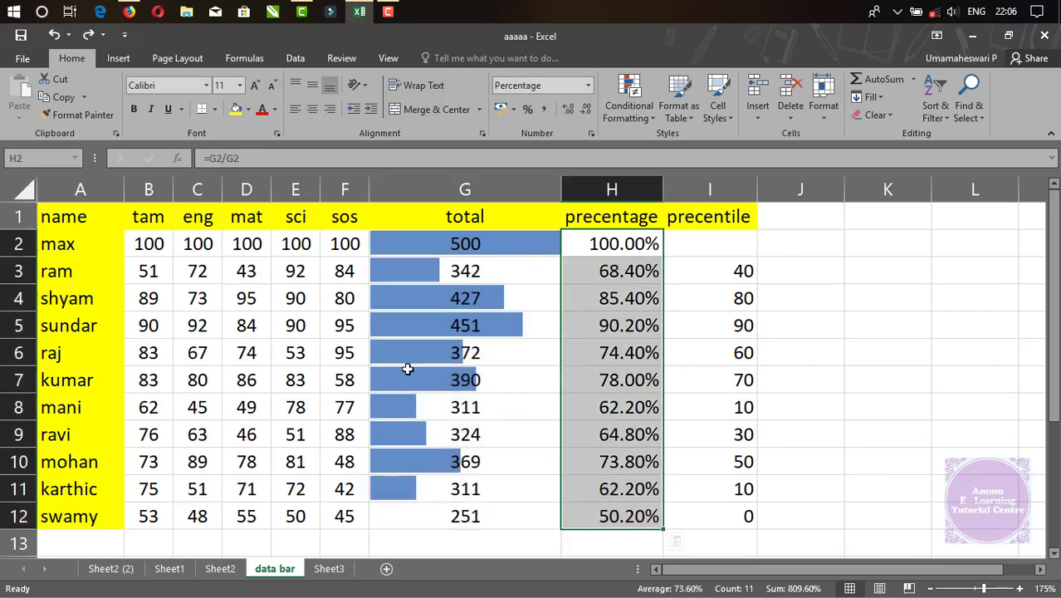
left_click_drag(438, 243, 457, 515)
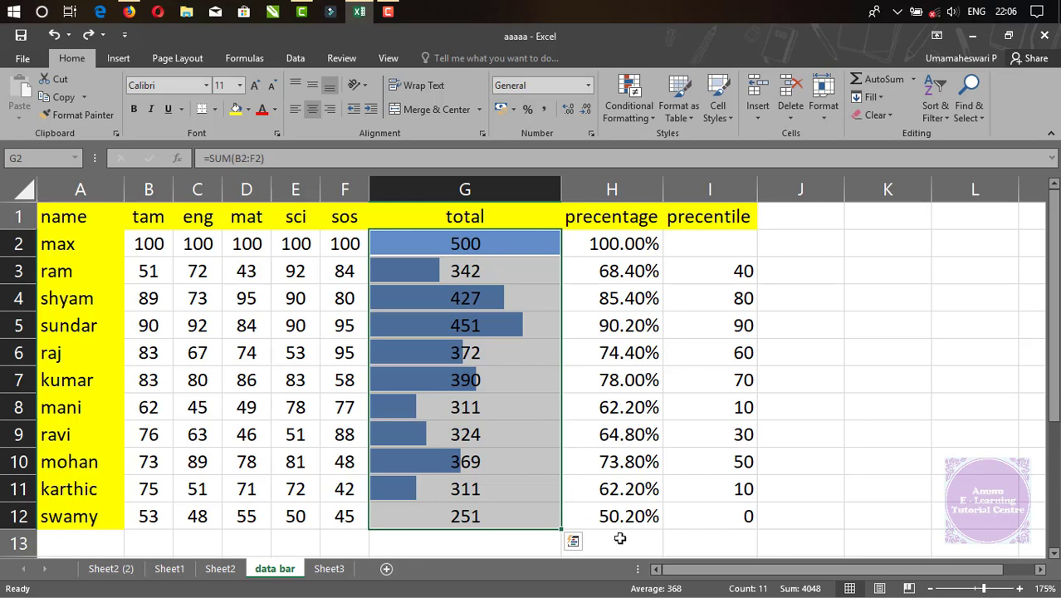
left_click(618, 514)
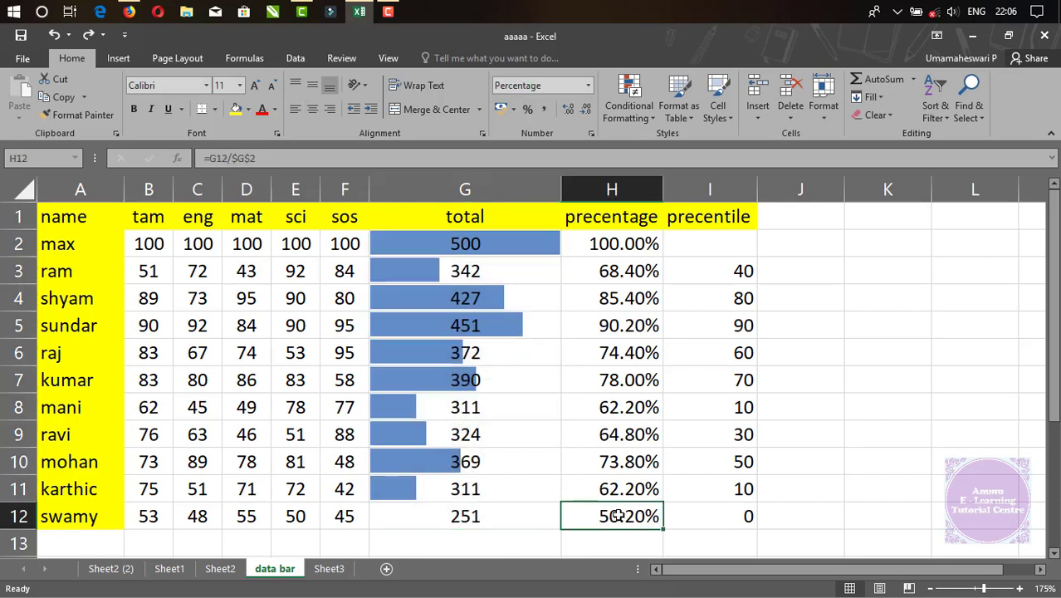
Edit the data bar rule of the totals in G2:G12, switching both its minimum and maximum types to Percentile.
left_click_drag(462, 242, 449, 531)
left_click_drag(431, 249, 432, 516)
left_click(644, 117)
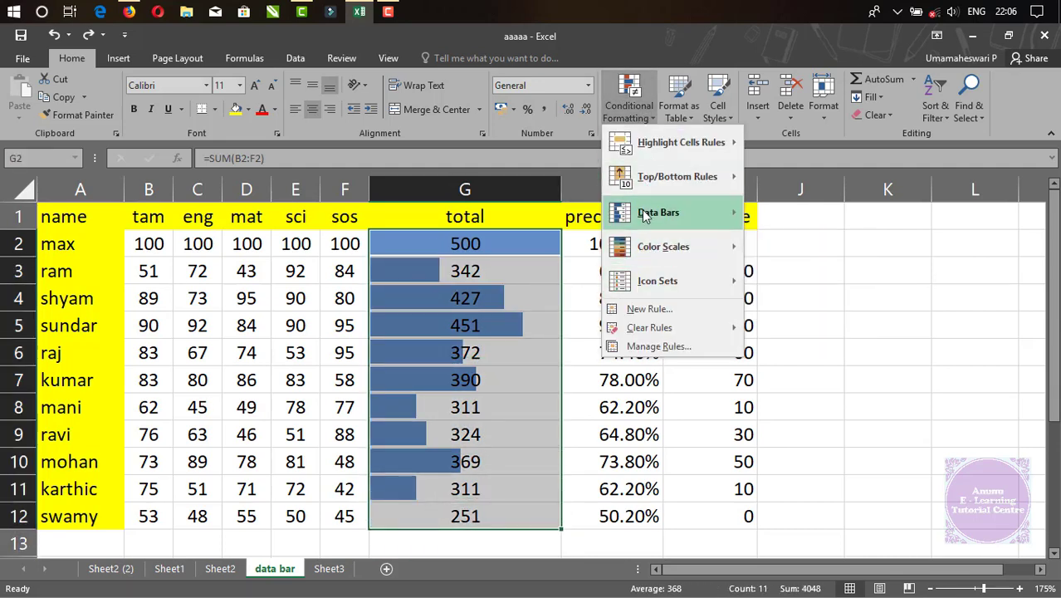
left_click(658, 346)
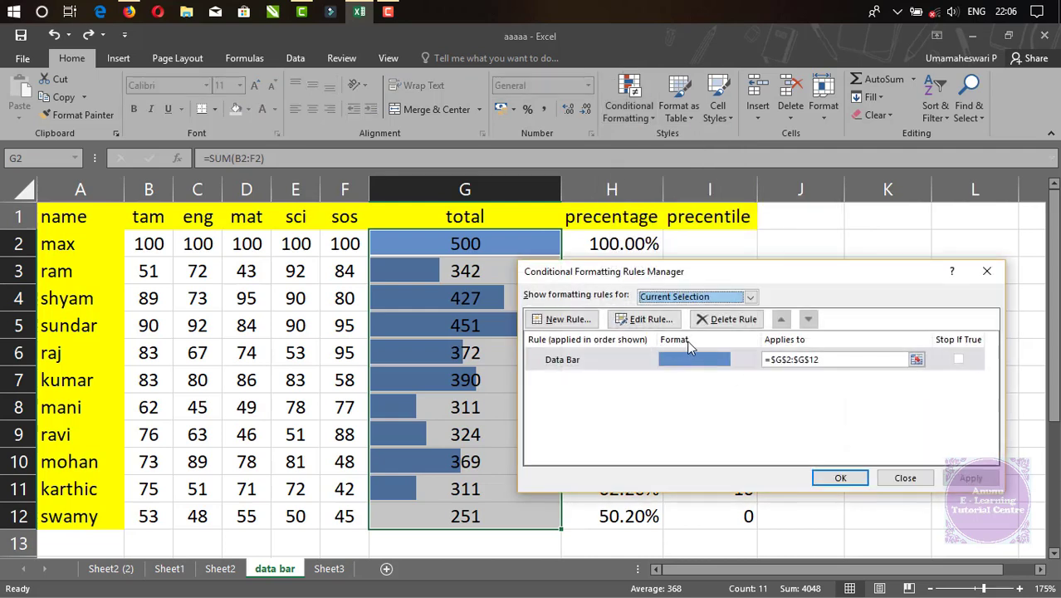
left_click(642, 321)
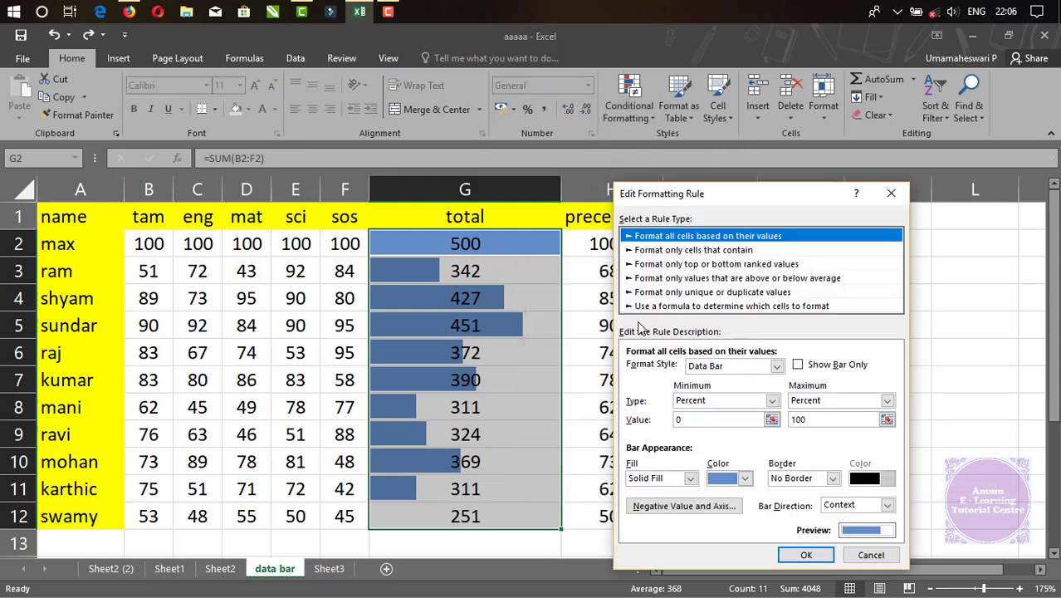
left_click(757, 407)
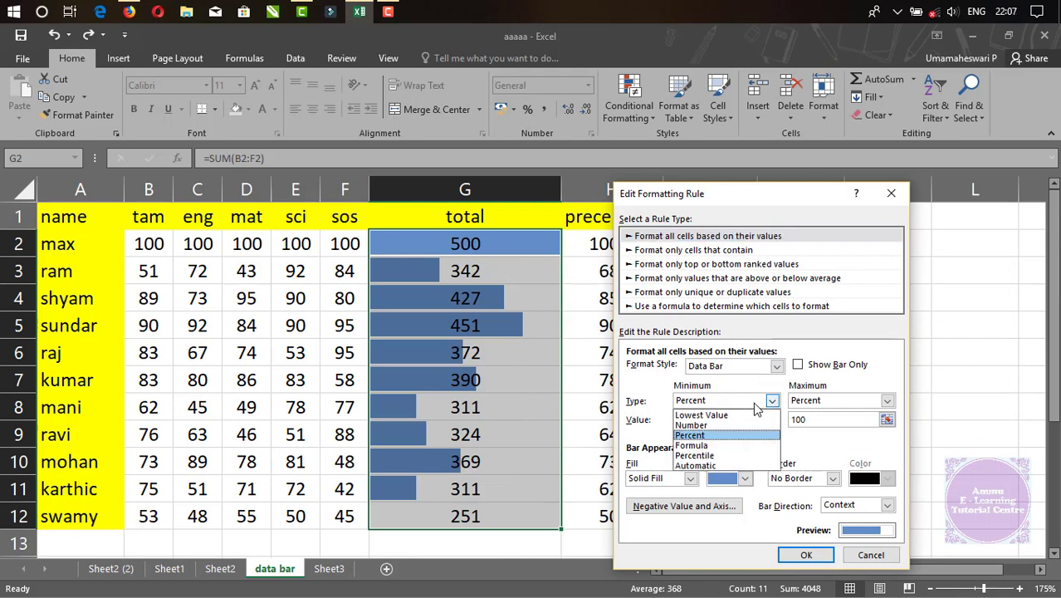
left_click(716, 455)
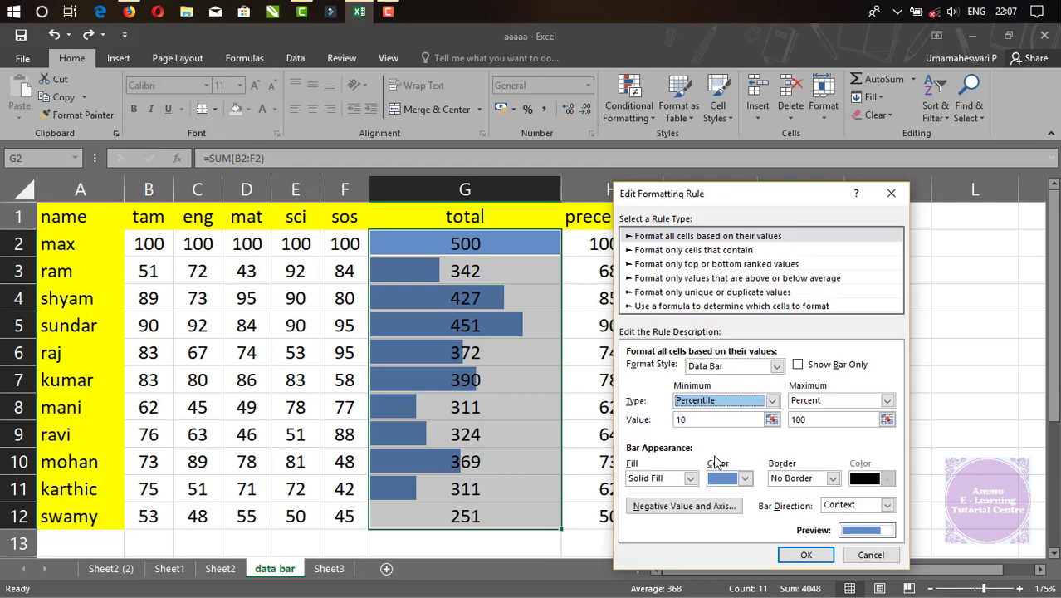
left_click(887, 400)
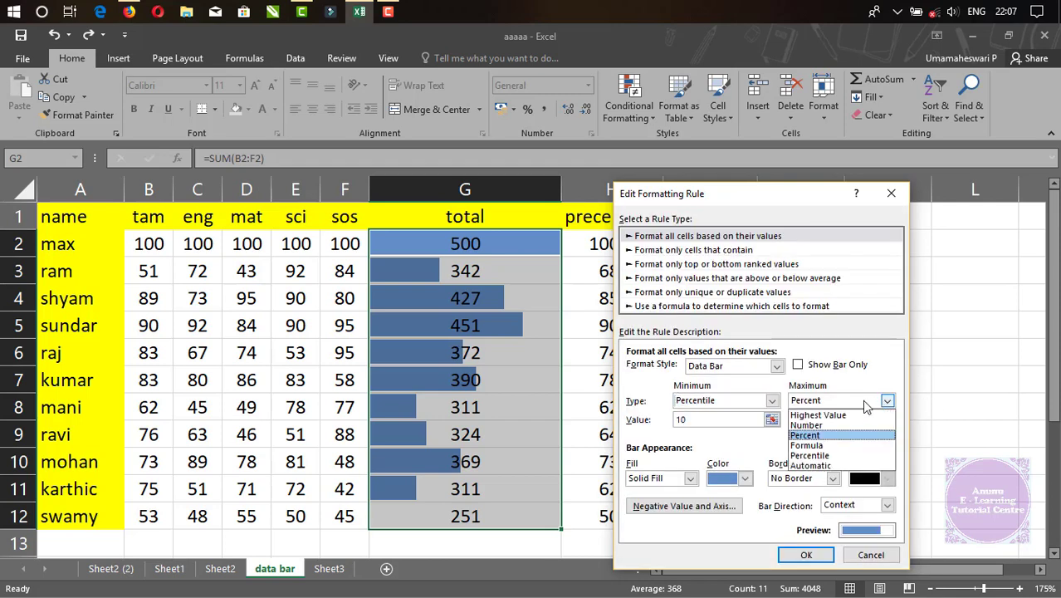
left_click(810, 457)
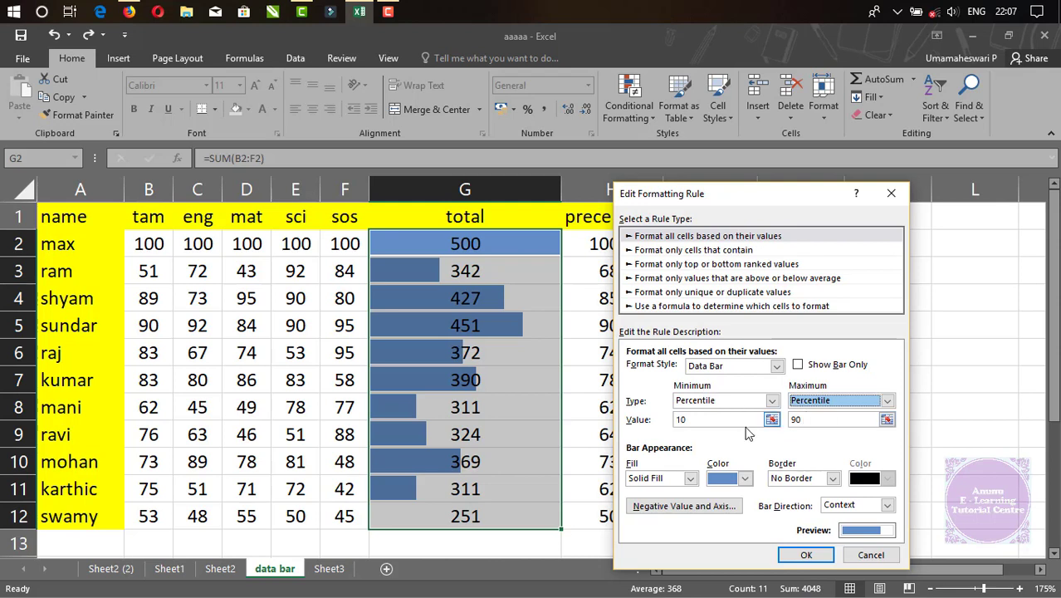
Enter a new minimum percentile value for the data bar rule and apply the rule to the totals in G2:G12.
left_click(677, 420)
key("Delete")
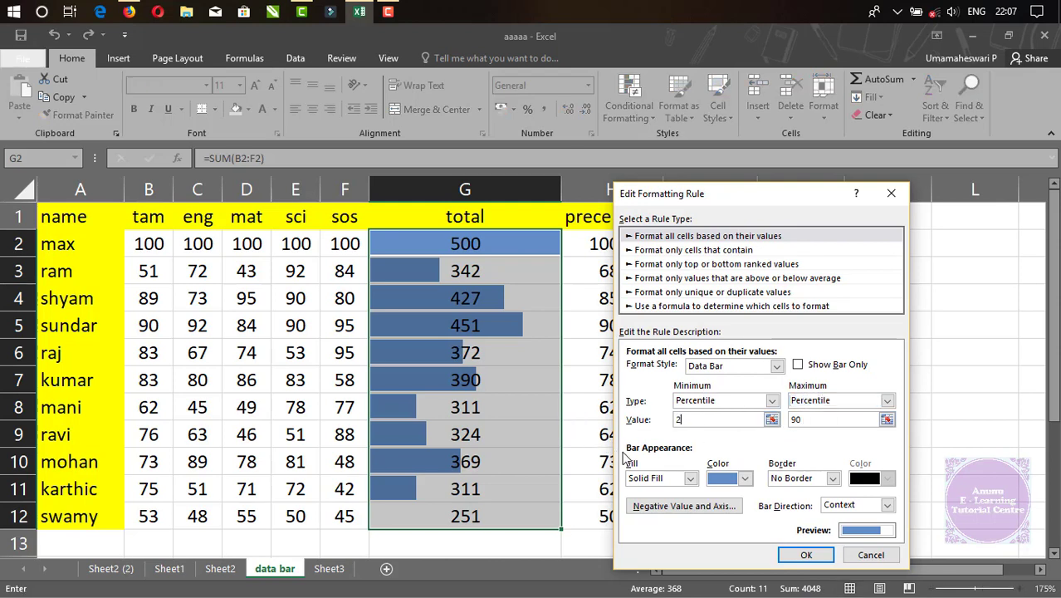
type("2")
left_click(803, 556)
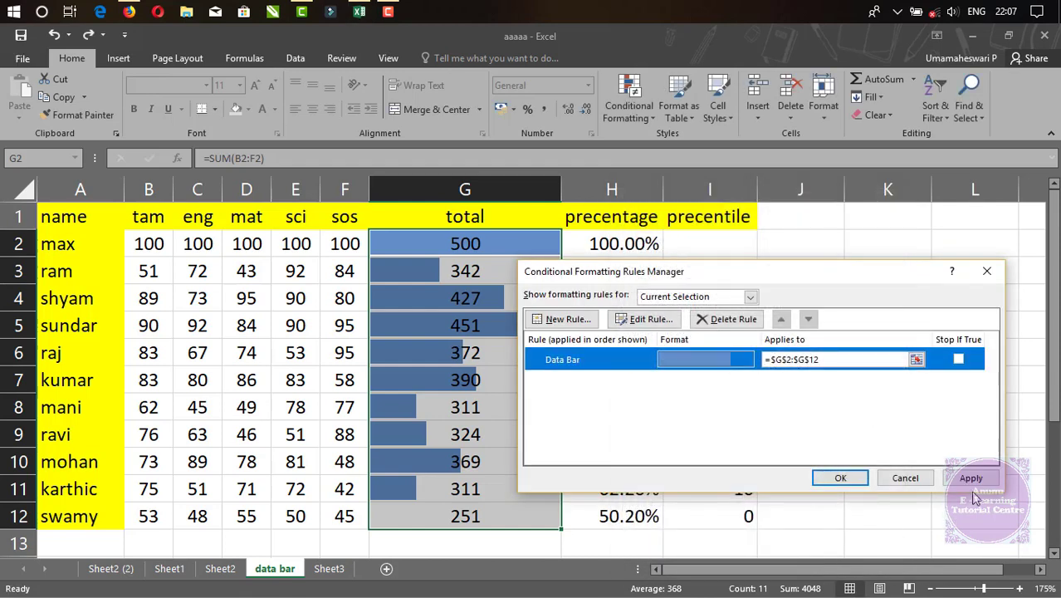
left_click(970, 480)
left_click(818, 481)
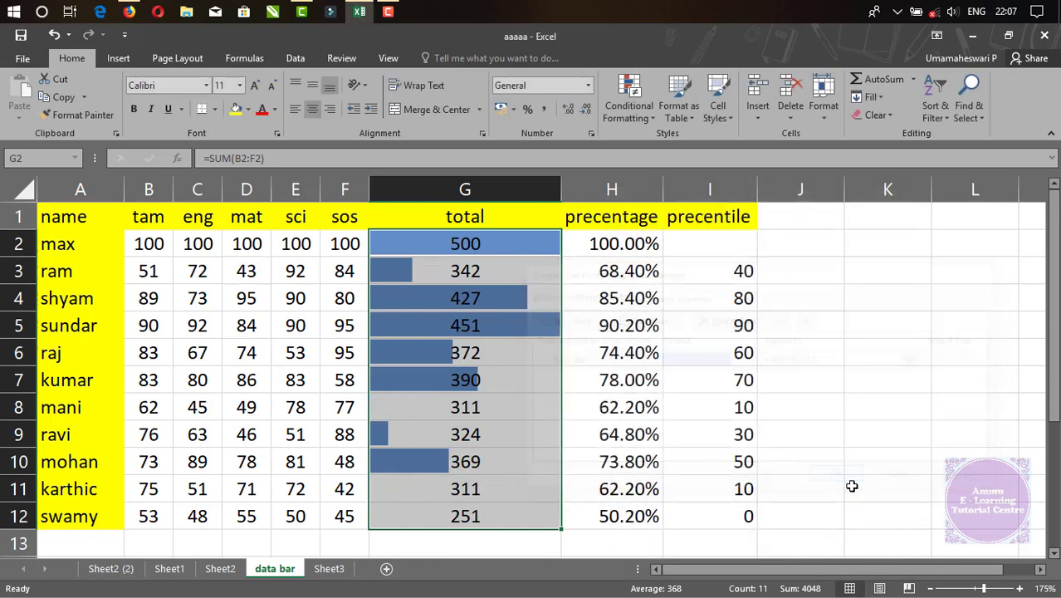
Compare the totals, percentages and percentiles in rows 8, 11 and 12, and examine columns H and I.
left_click(547, 438)
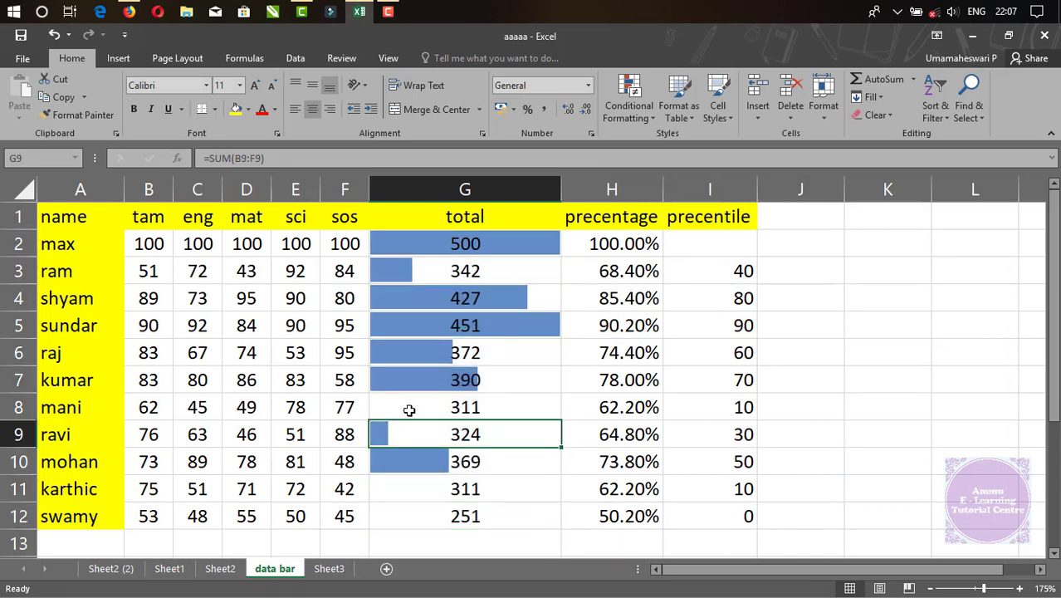
left_click_drag(408, 408, 741, 407)
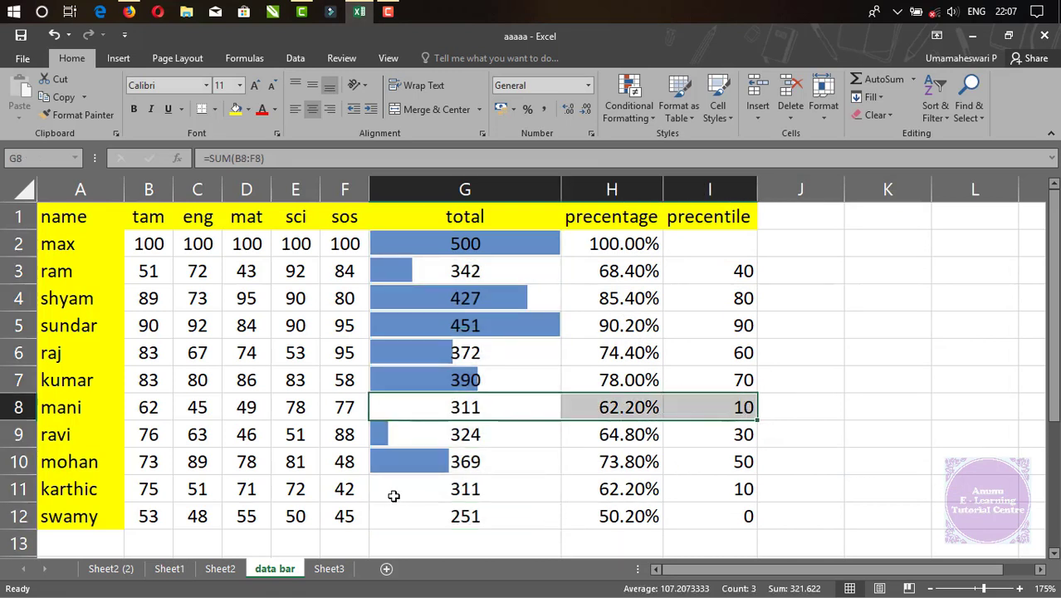
left_click_drag(402, 500, 734, 493)
left_click_drag(418, 521, 728, 508)
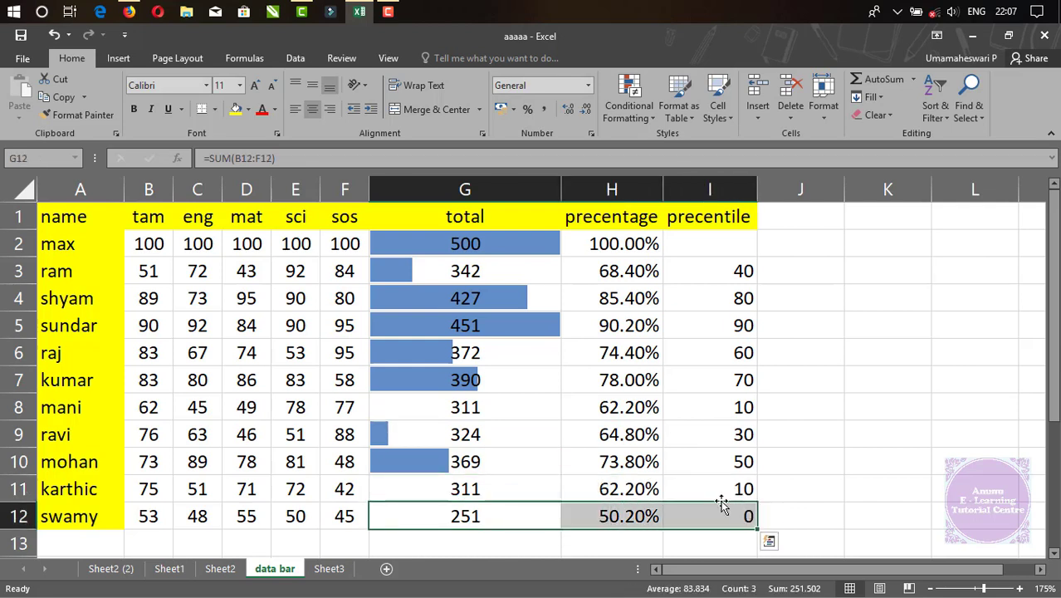
left_click(599, 189)
left_click(704, 187, "shift")
left_click(895, 428)
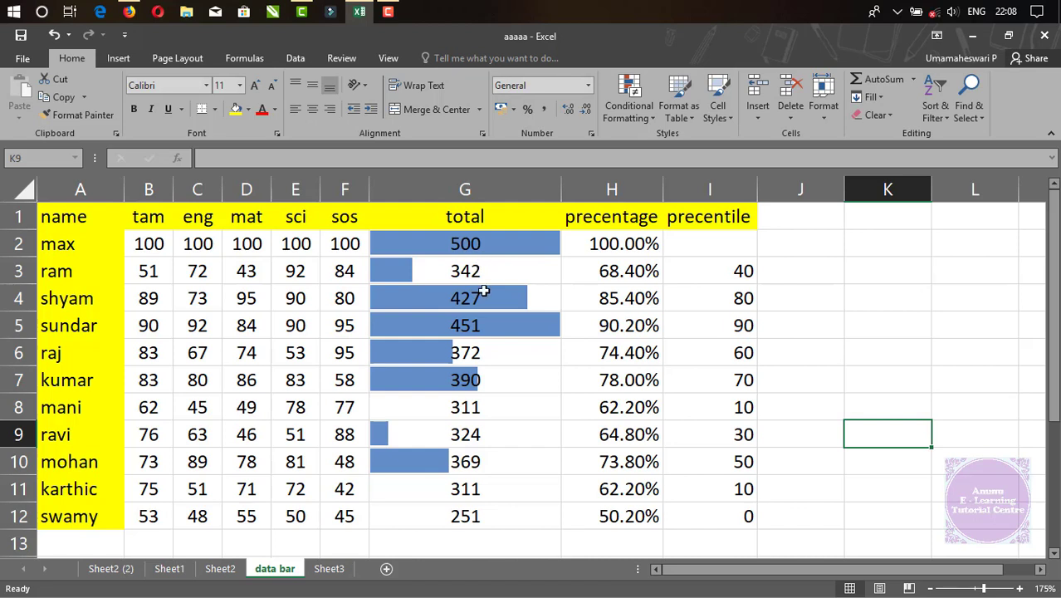
Examine the totals in G8, G11 and G12 for the effect of the percentile minimum on their data bars.
left_click(461, 407)
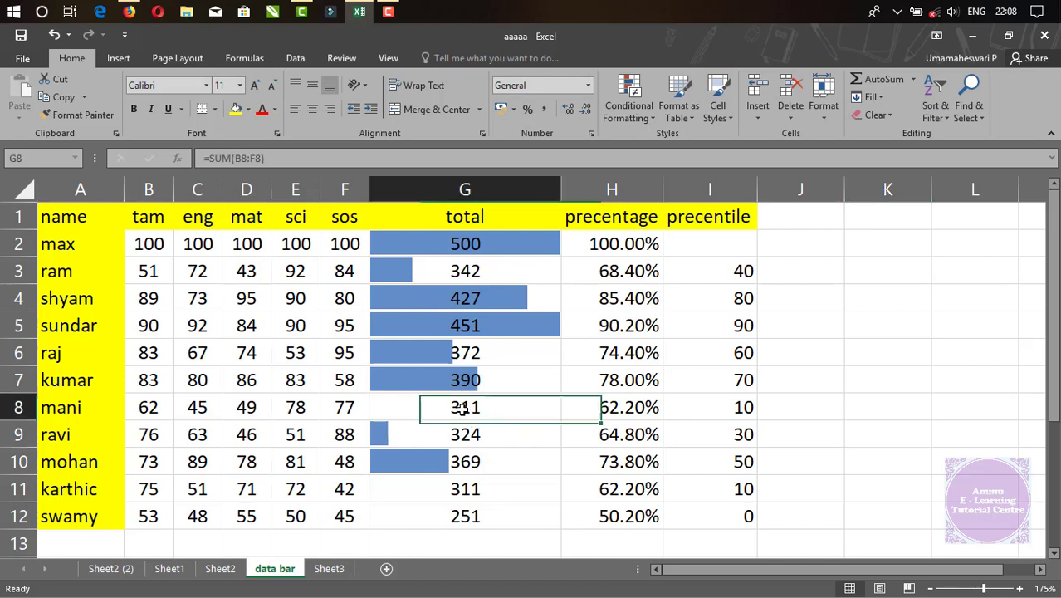
left_click(465, 487)
left_click(463, 520)
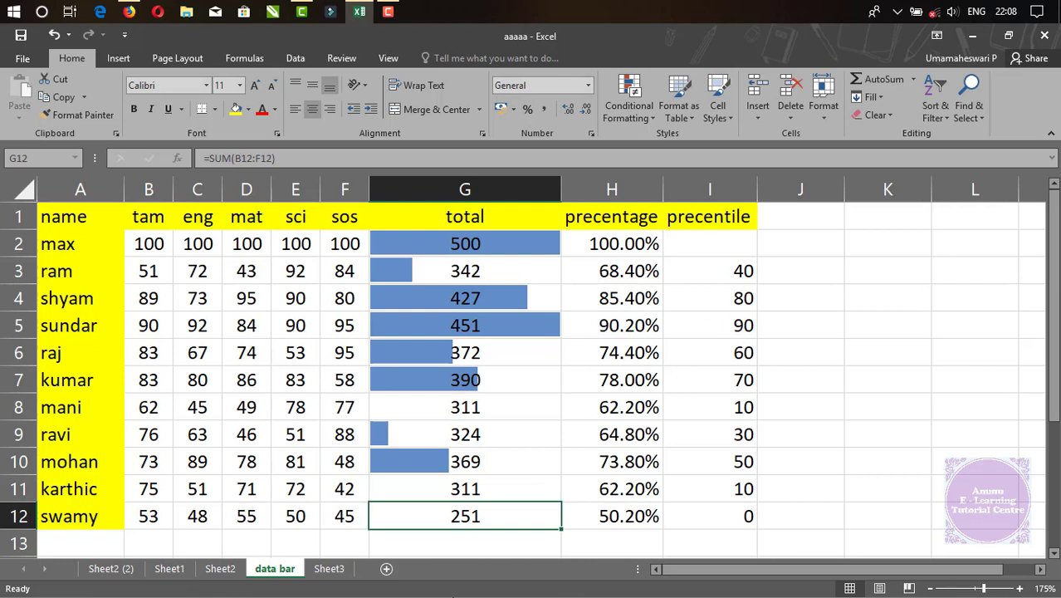
left_click(406, 405)
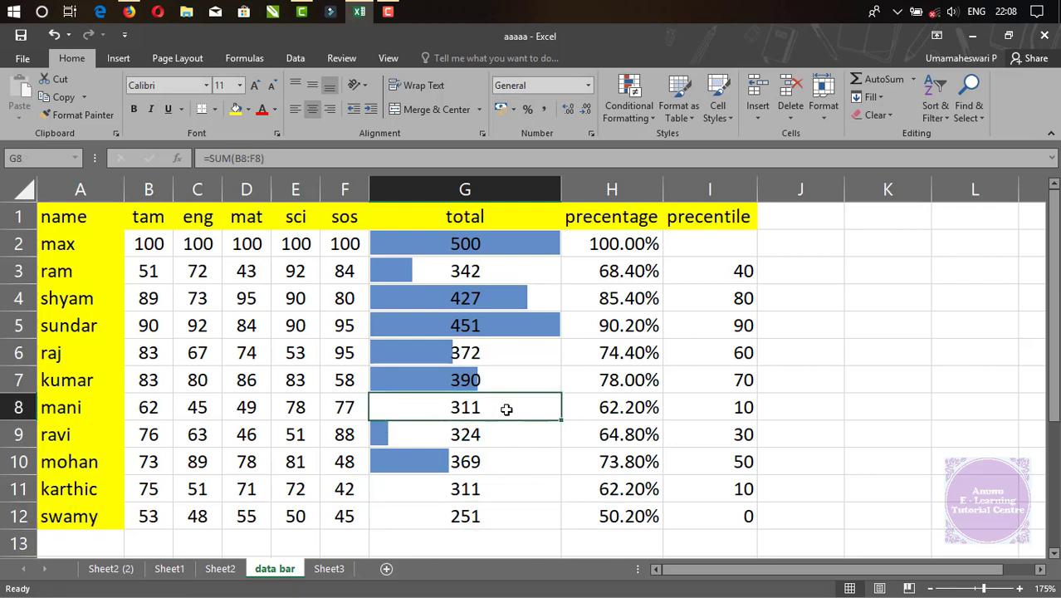
left_click(467, 496)
left_click_drag(468, 498, 486, 524)
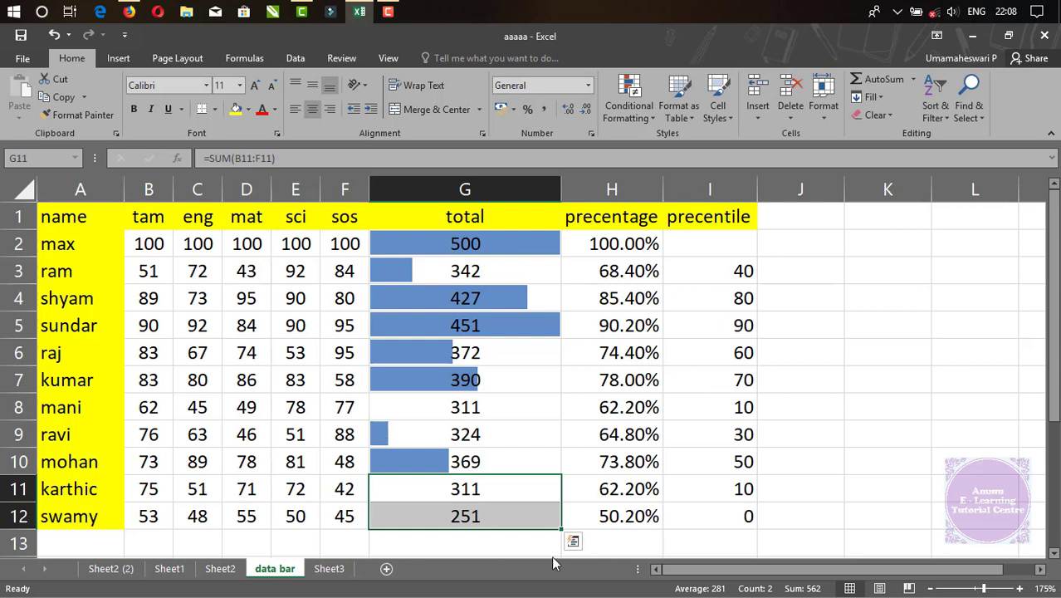
left_click(474, 404)
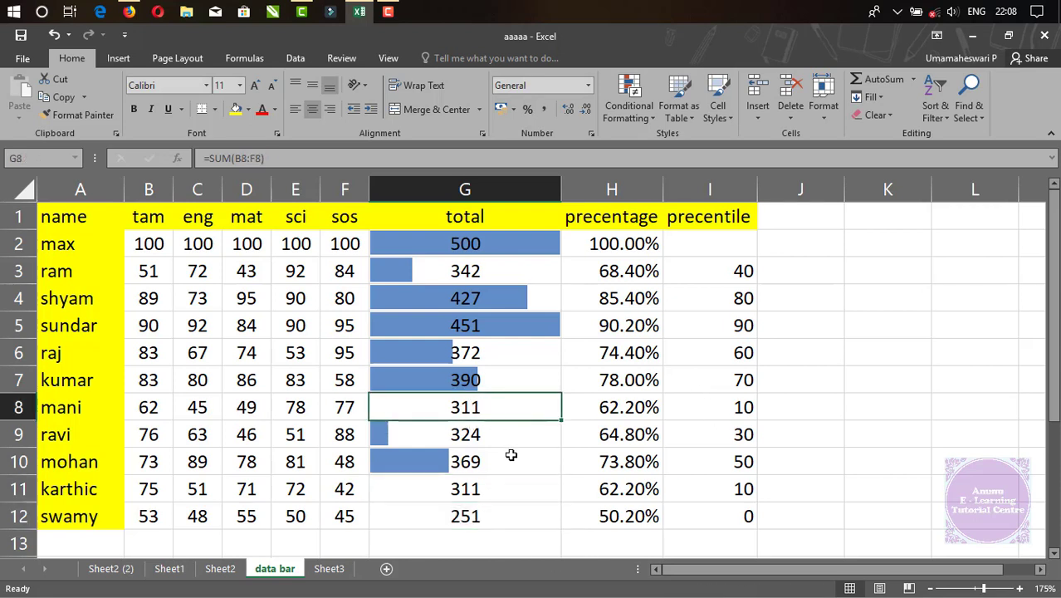
Try switching both the minimum and maximum types of the data bar rule on G2:G12 to Formula.
left_click_drag(461, 486, 474, 514)
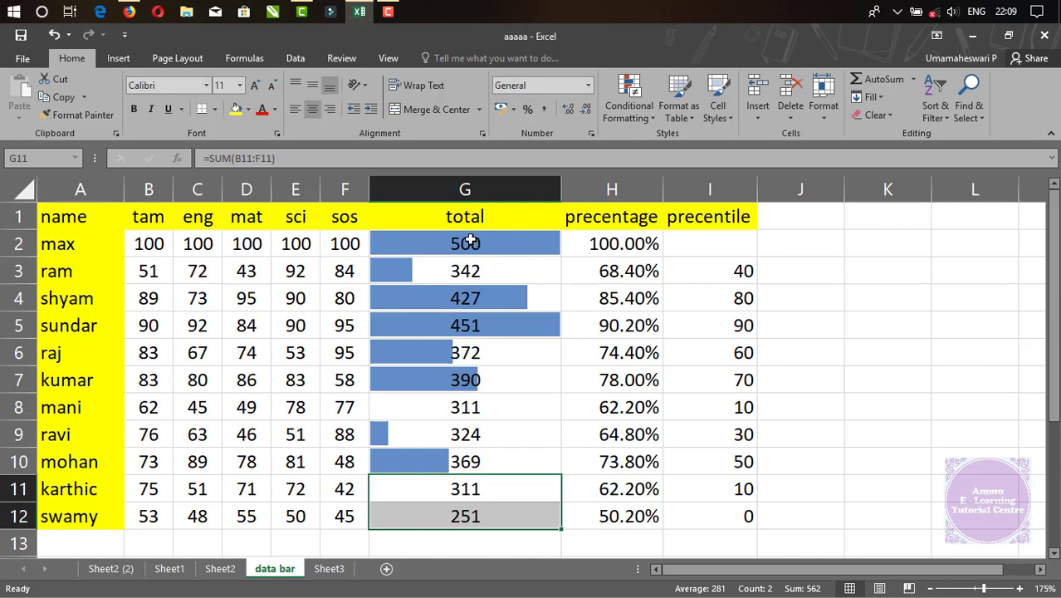
left_click_drag(469, 239, 467, 515)
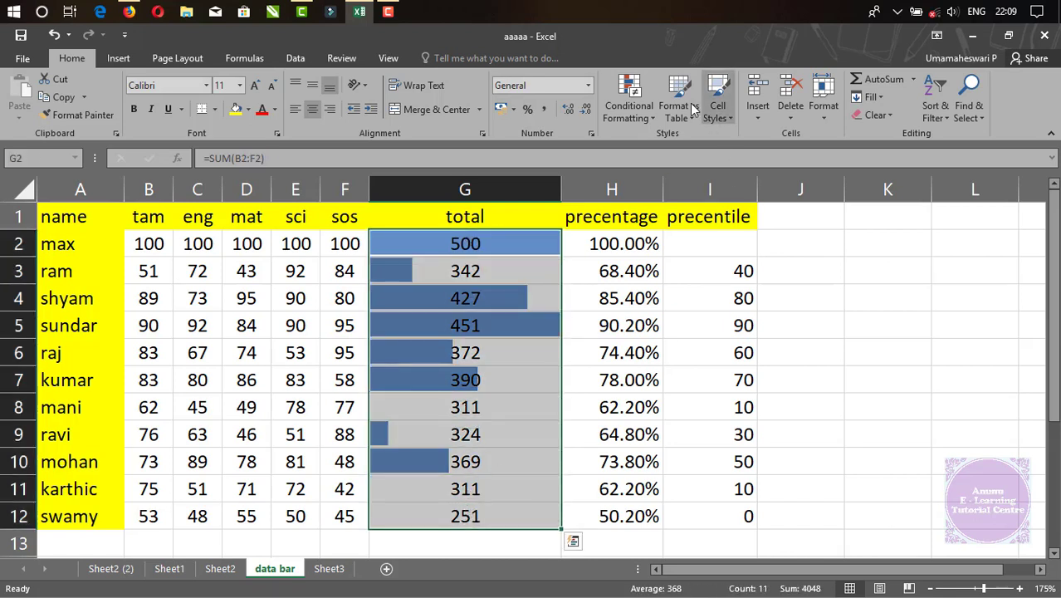
left_click(633, 115)
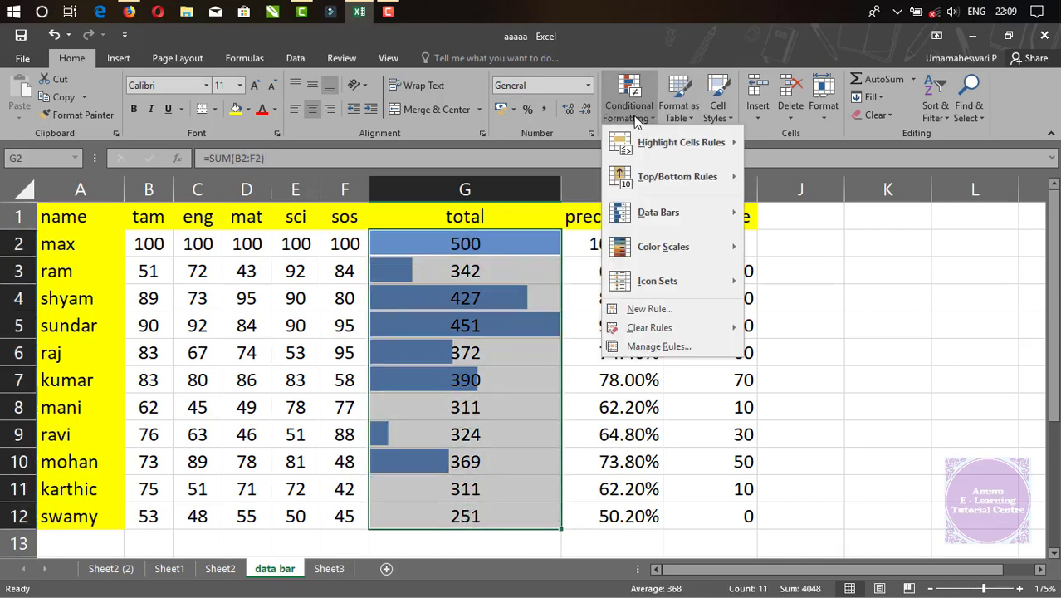
left_click(656, 346)
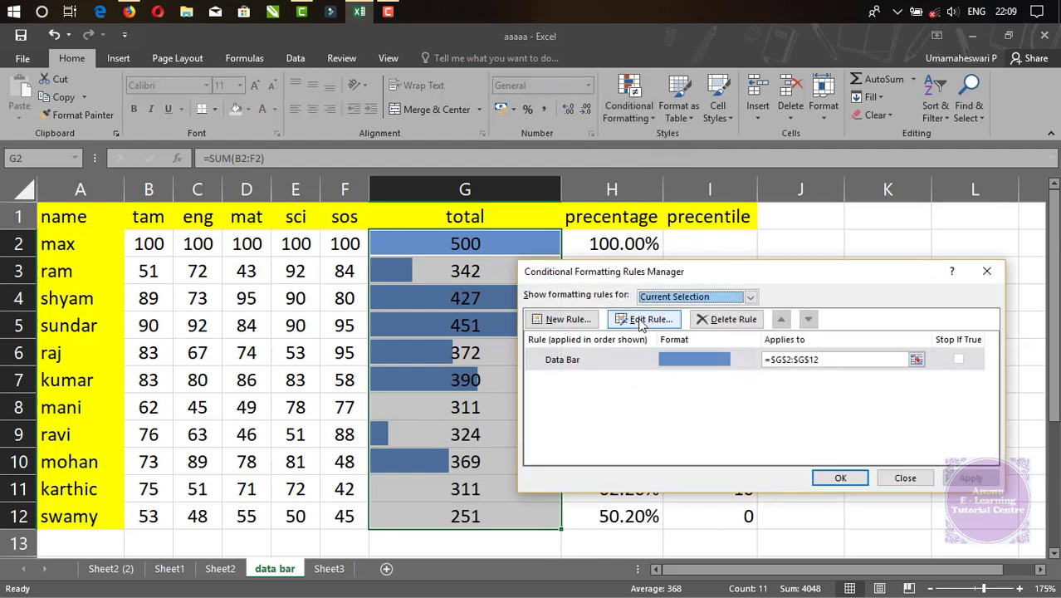
left_click(643, 318)
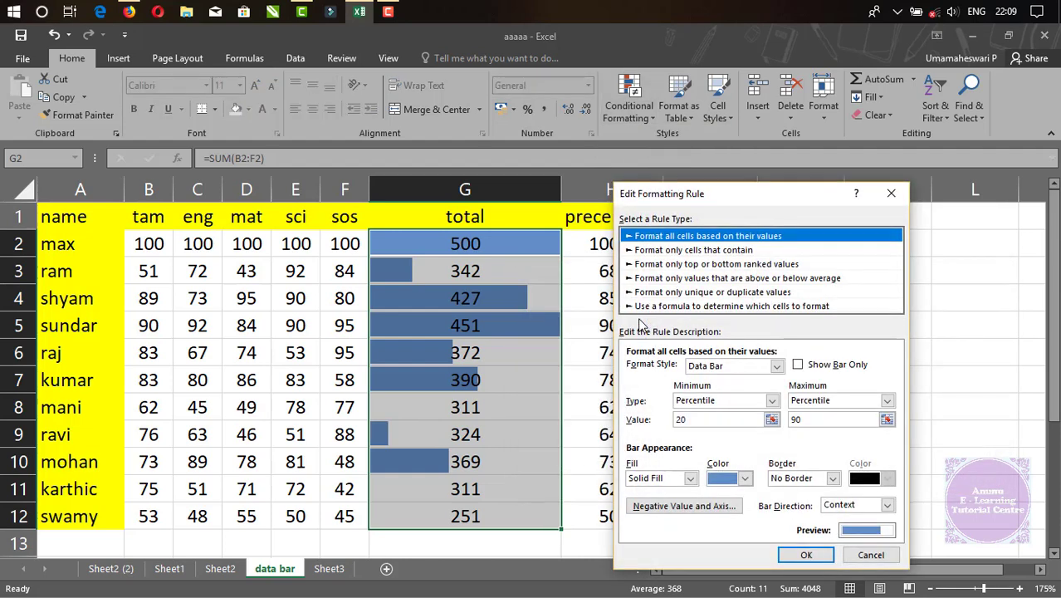
left_click(771, 400)
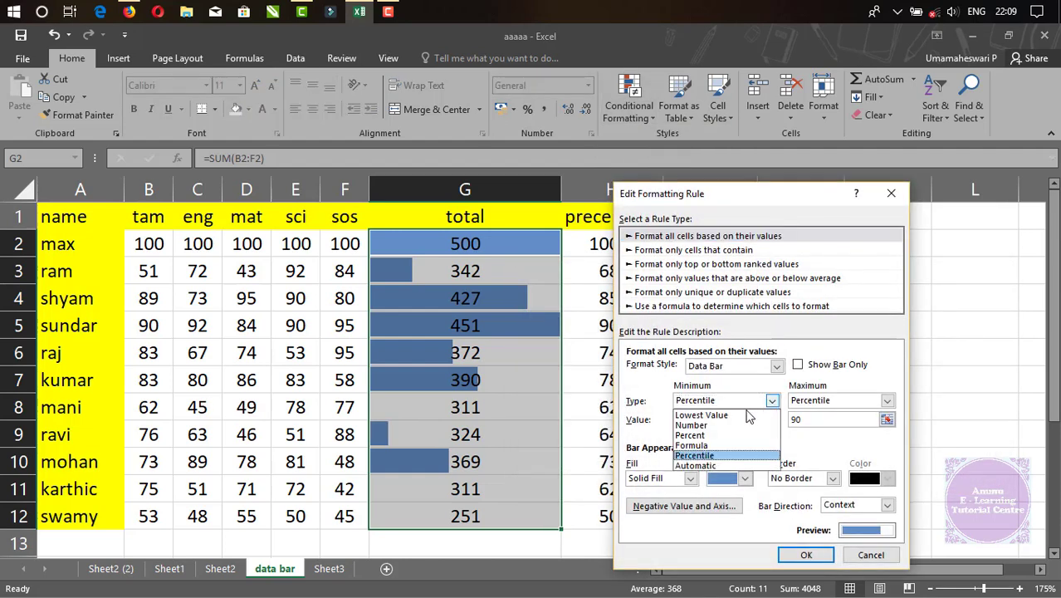
left_click(719, 446)
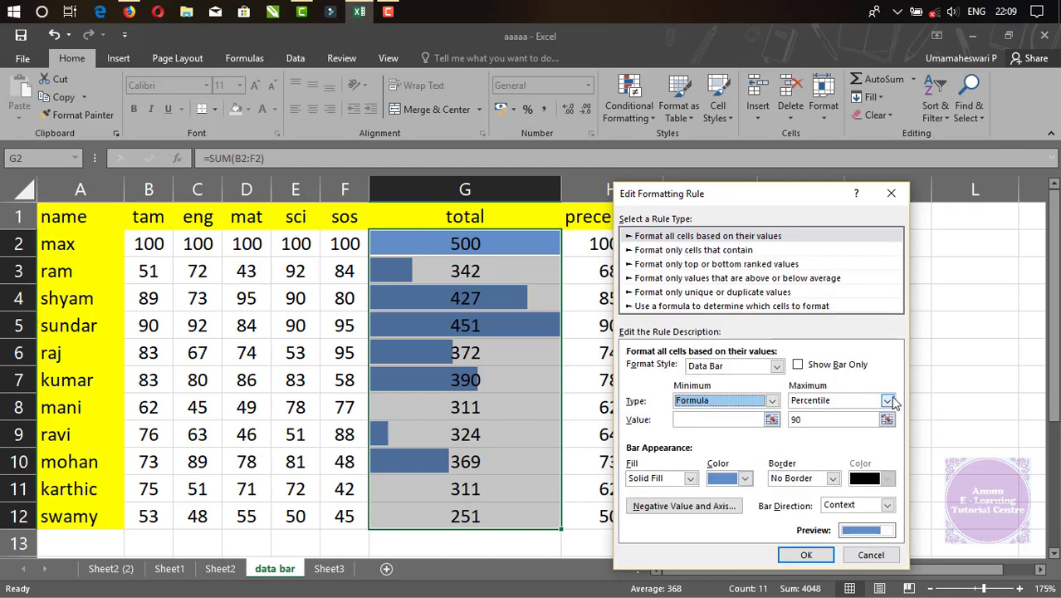
left_click(888, 401)
left_click(827, 438)
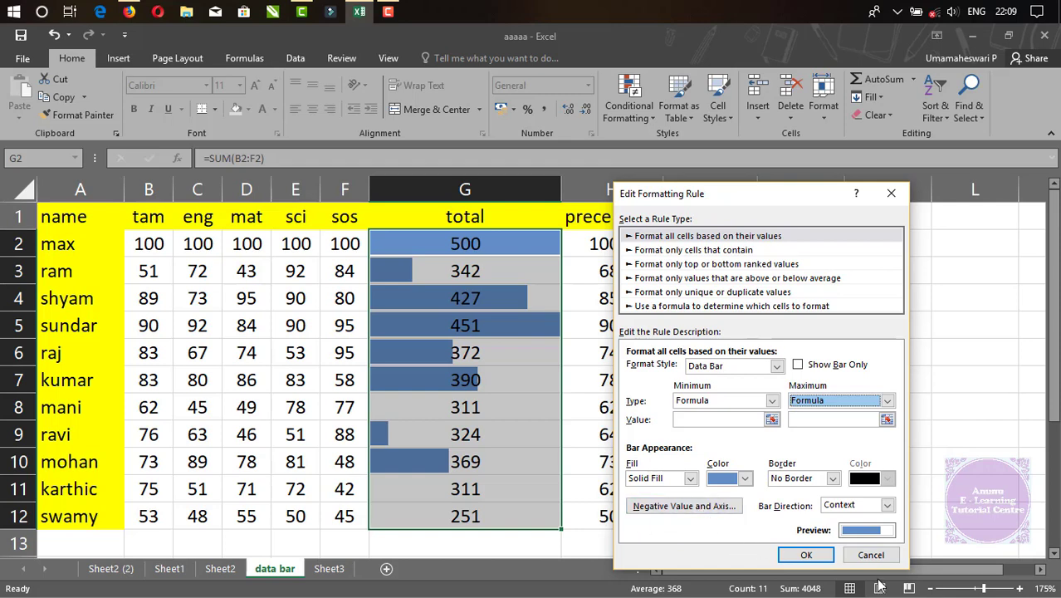
left_click(806, 554)
left_click(826, 473)
left_click(738, 406)
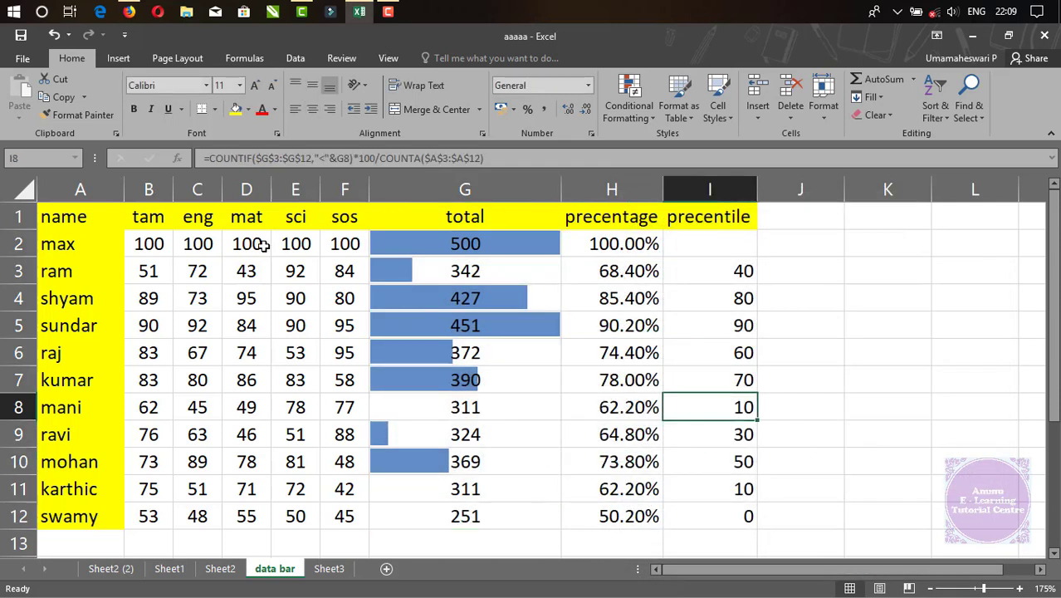
Replace the total formulas in G2:G12 with their values and clear the conditional formatting rules from those cells.
left_click_drag(455, 242, 470, 512)
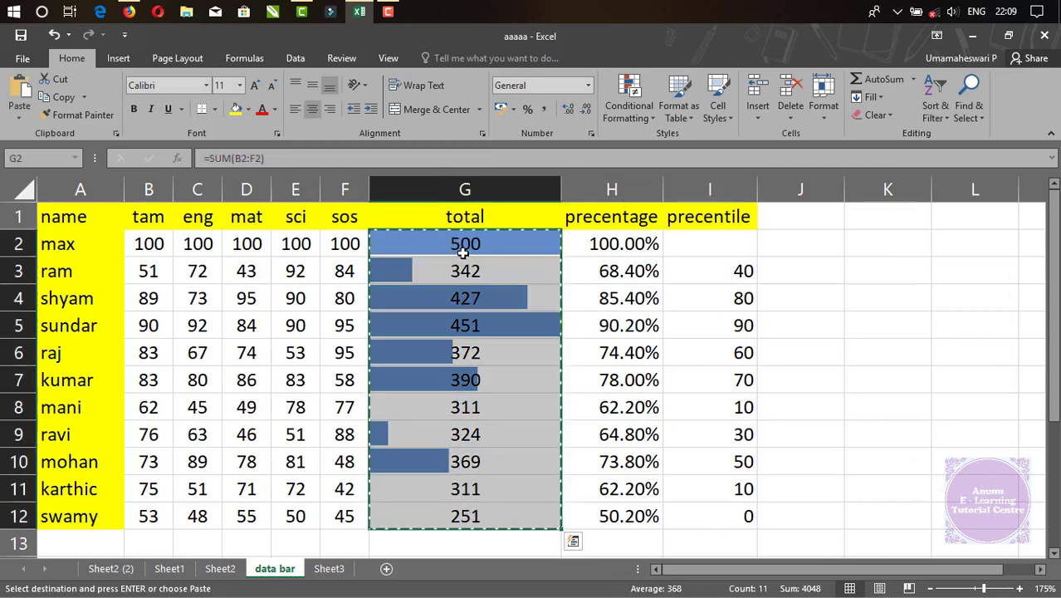
right_click(463, 249)
left_click(518, 312)
key("Escape")
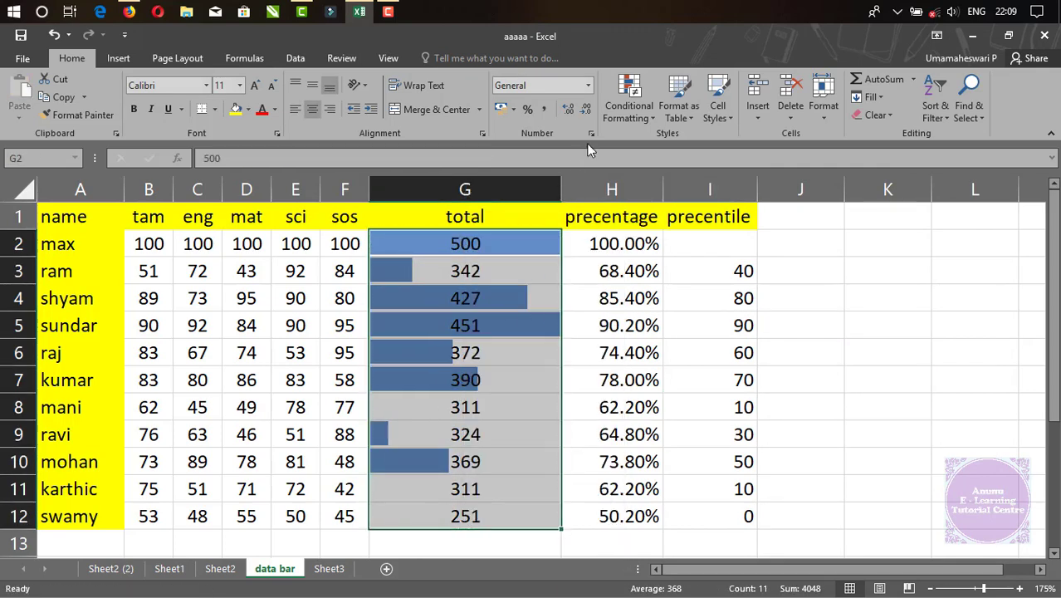
left_click(628, 99)
mouse_move(650, 328)
left_click(883, 330)
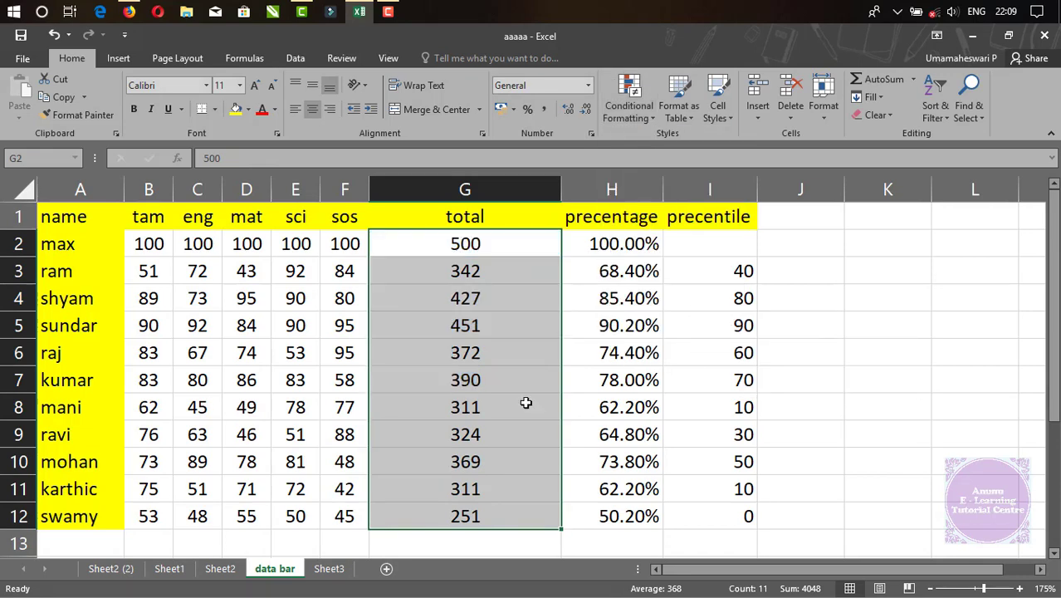
Enter negative totals: -456 in G6 and -243 in G9.
left_click(449, 349)
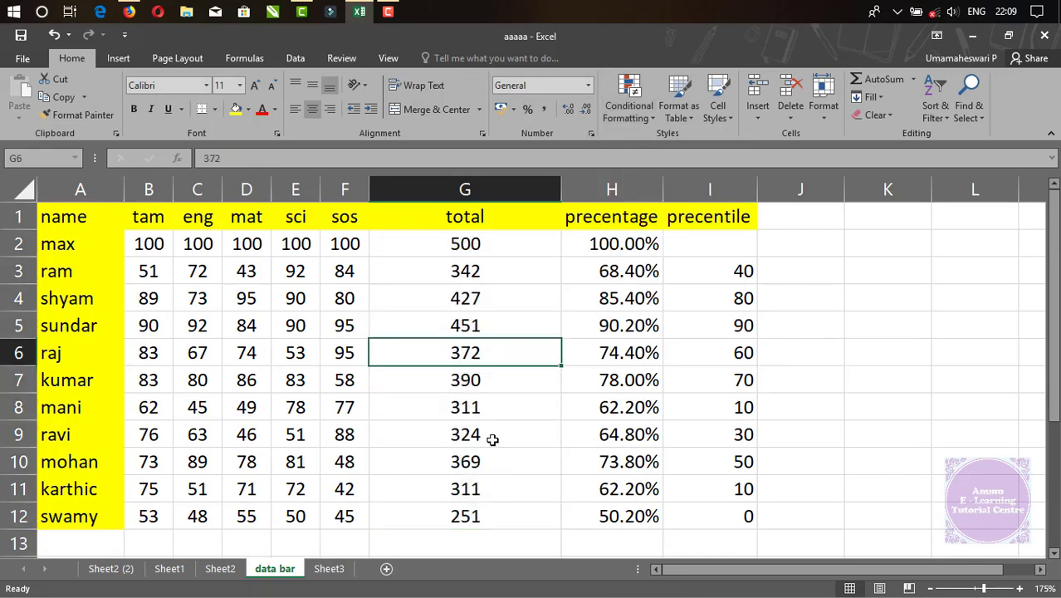
type("-456")
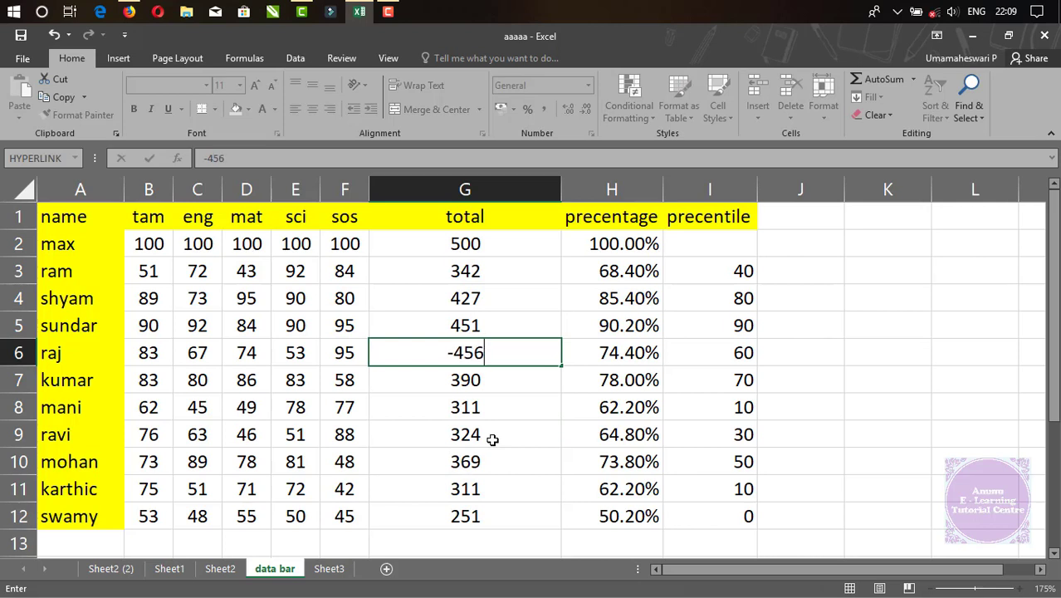
key("Return")
left_click(493, 439)
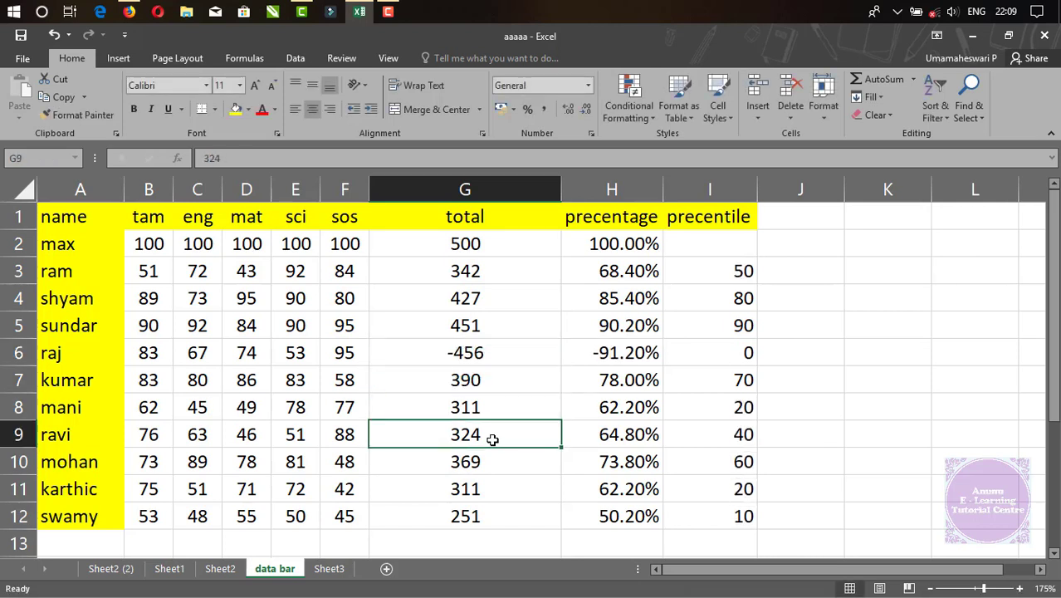
type("-243")
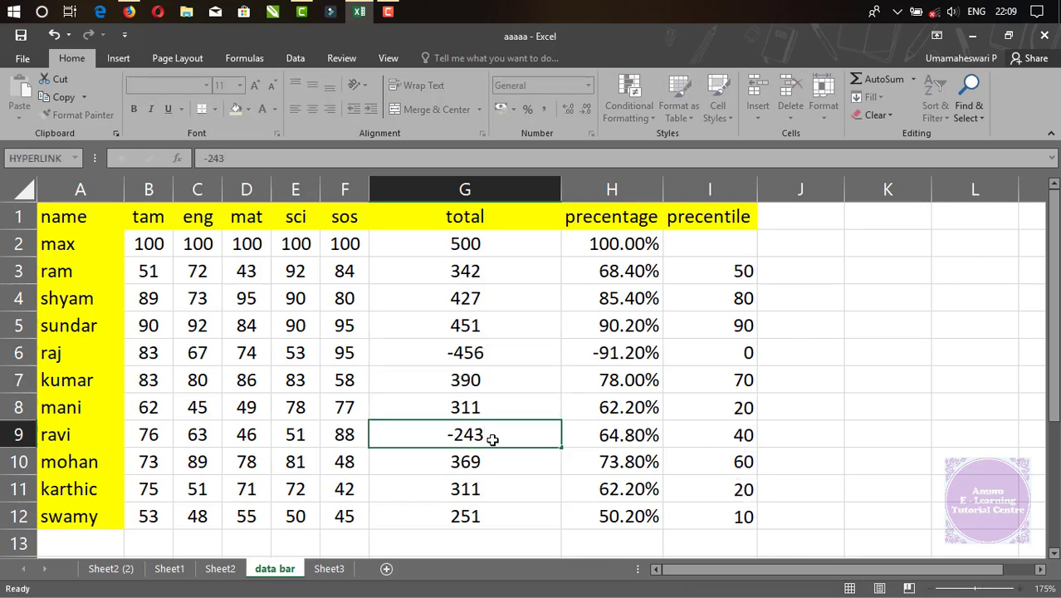
key("Return")
Add a blue solid-fill data bar rule to G2:G12 with red negative bars and the axis at the cell midpoint.
left_click_drag(457, 243, 463, 517)
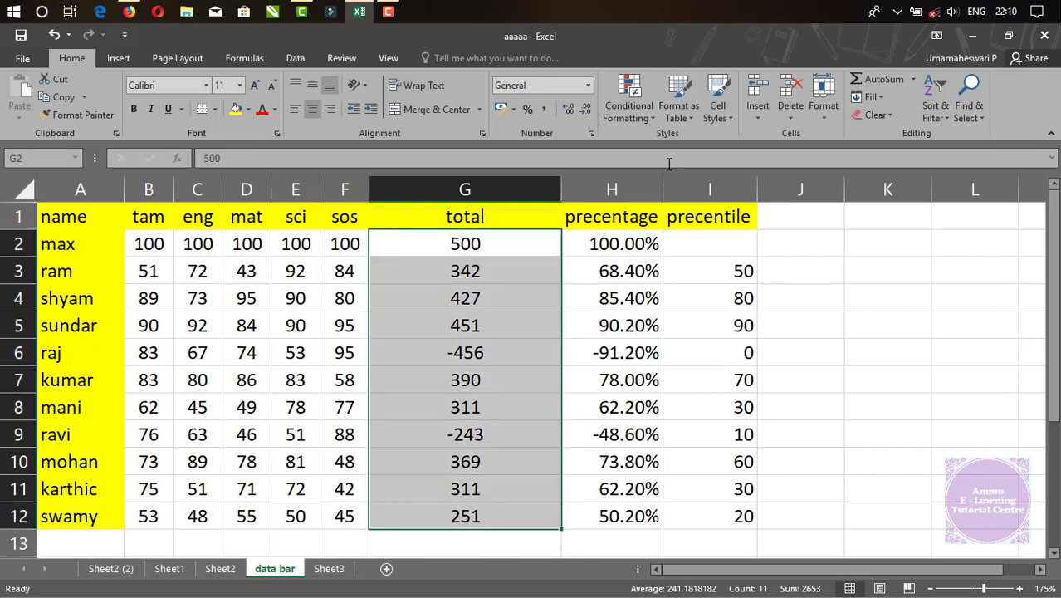
left_click(629, 115)
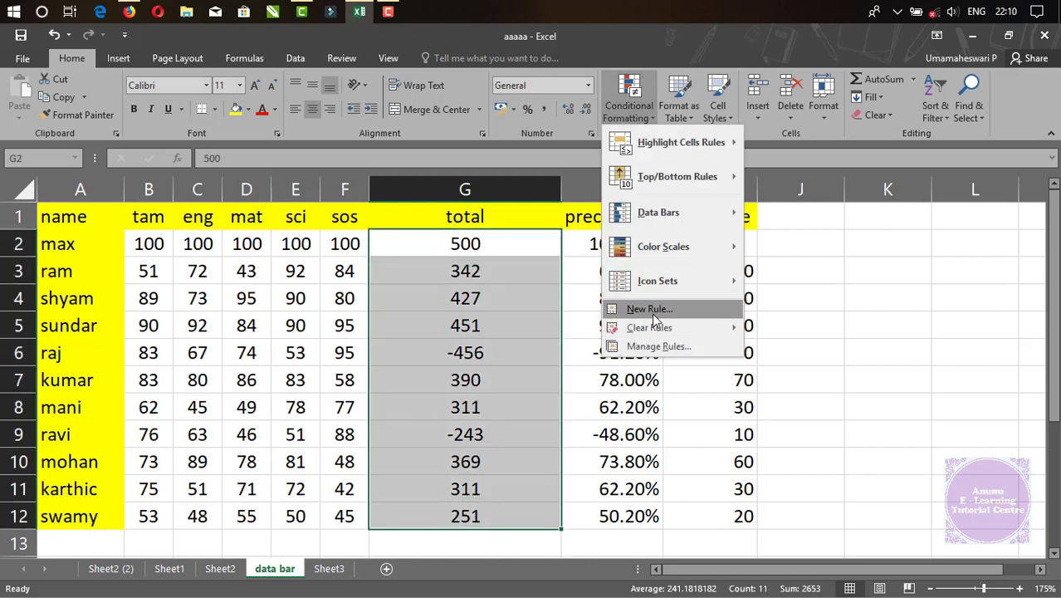
mouse_move(677, 221)
left_click(793, 367)
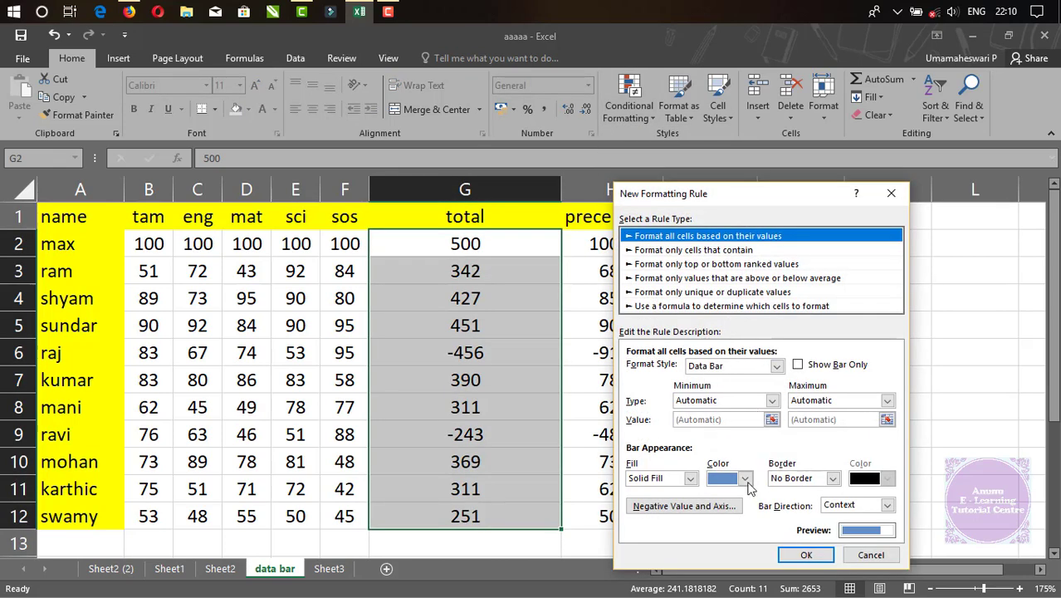
left_click(682, 507)
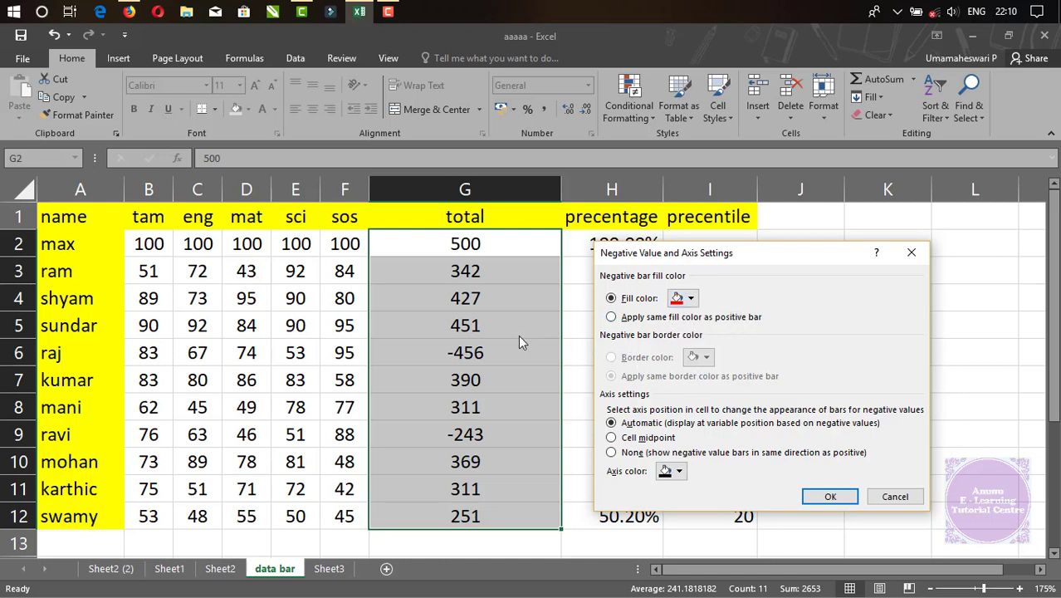
left_click(611, 318)
left_click(610, 299)
left_click(636, 440)
left_click(832, 498)
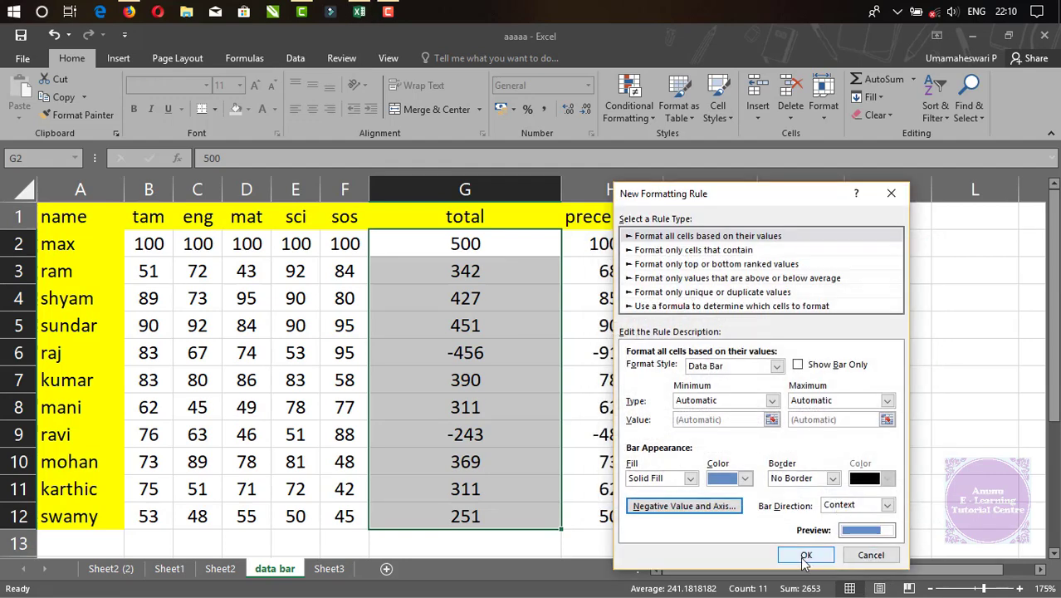
left_click(800, 549)
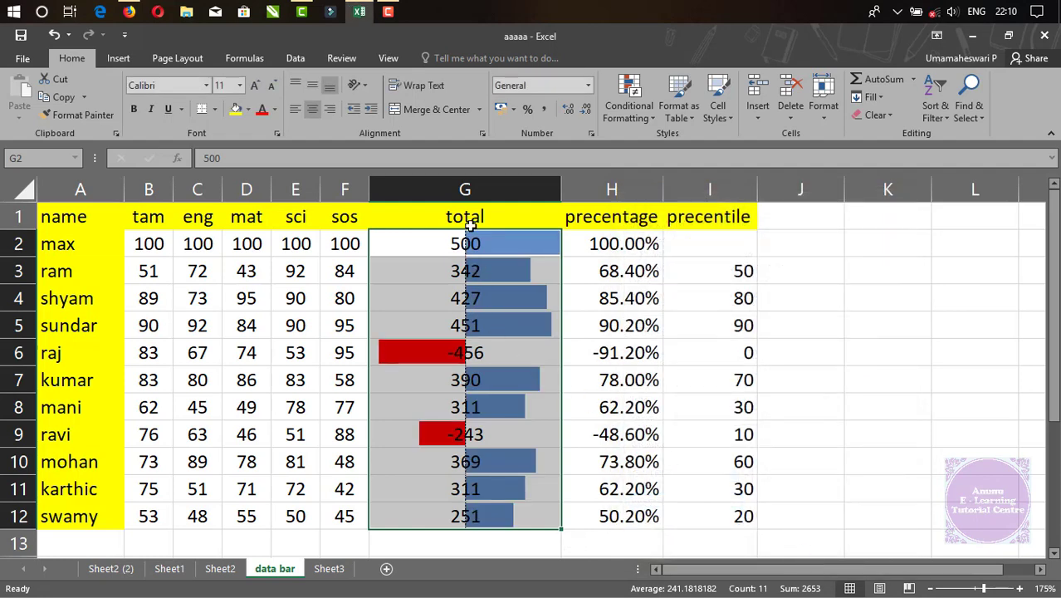
Check the data bars in G6 and G2, and narrow column G.
left_click(455, 354)
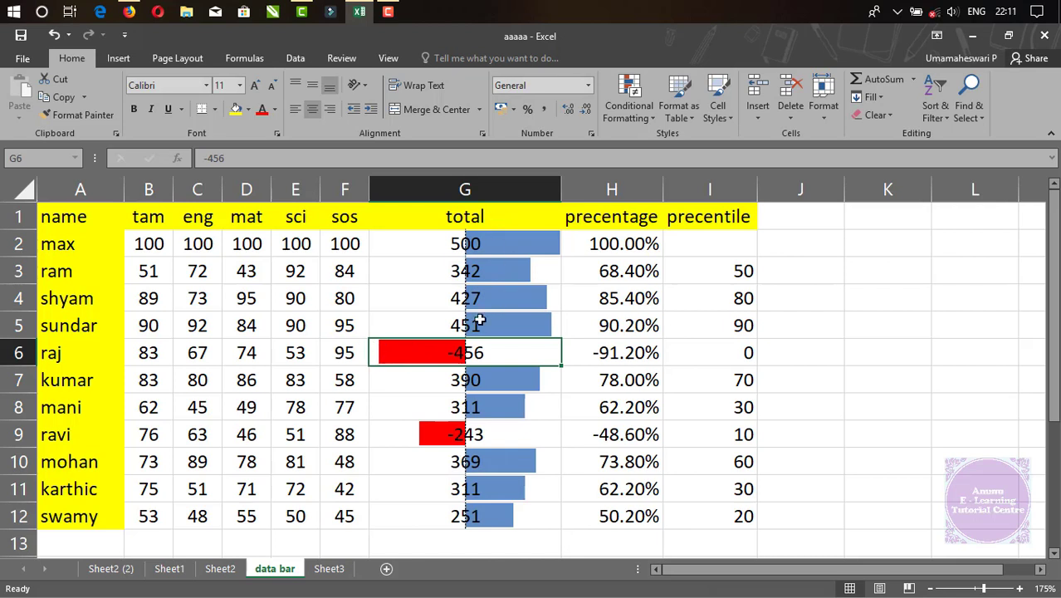
left_click(489, 247)
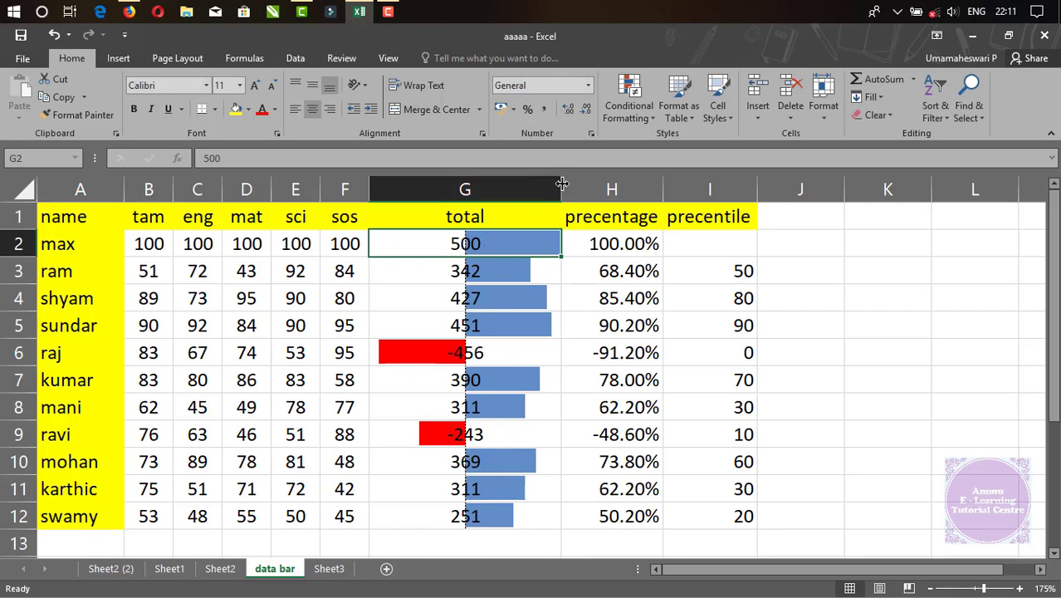
left_click_drag(563, 183, 490, 183)
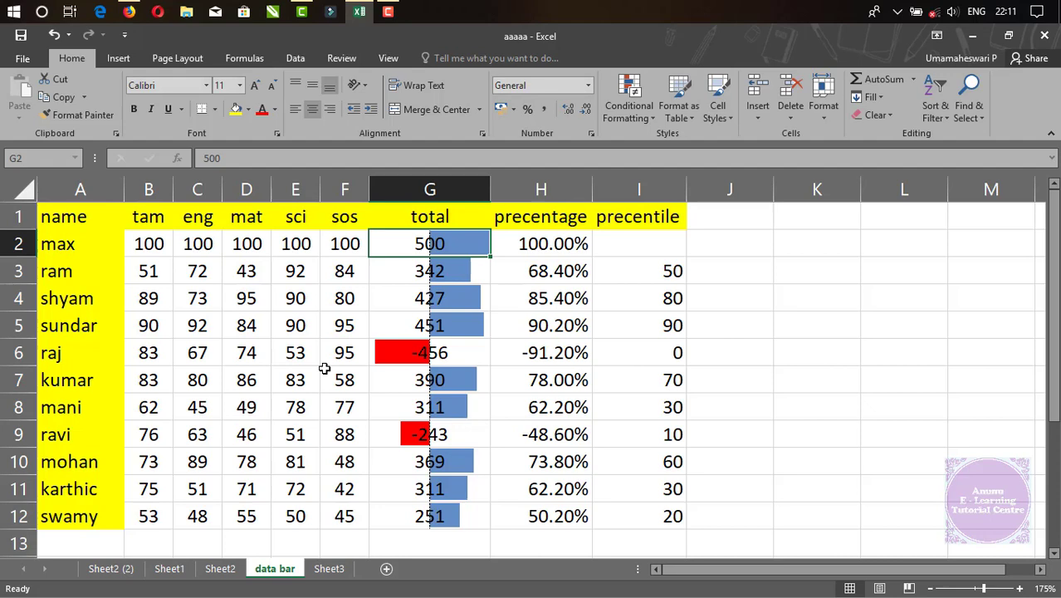
Set the negative value axis of the G2:G12 data bar rule to Automatic and apply it.
left_click_drag(433, 239, 440, 428)
scroll(443, 425, "up", 1)
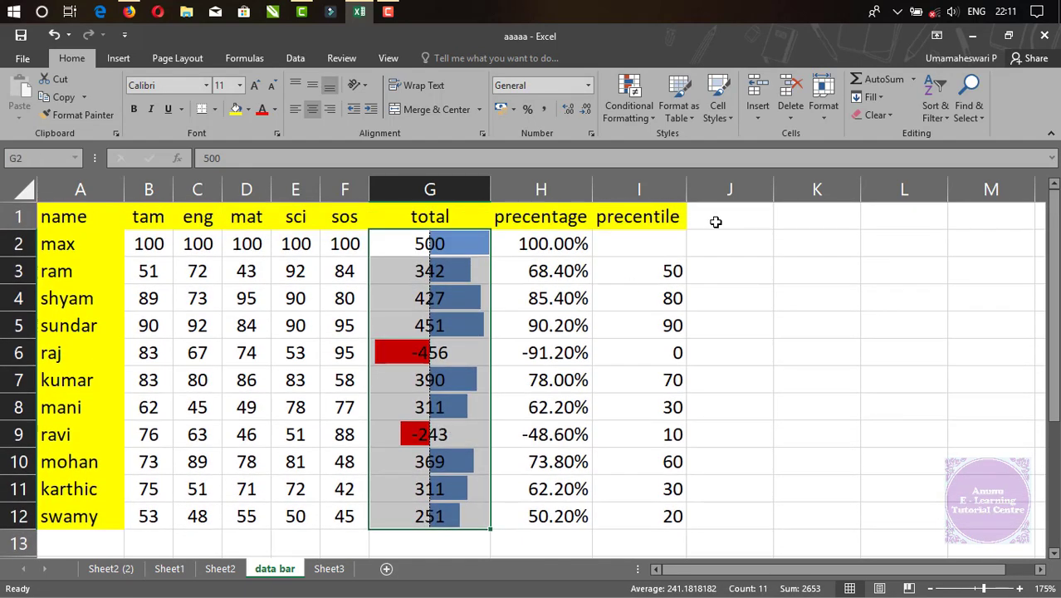
left_click(644, 124)
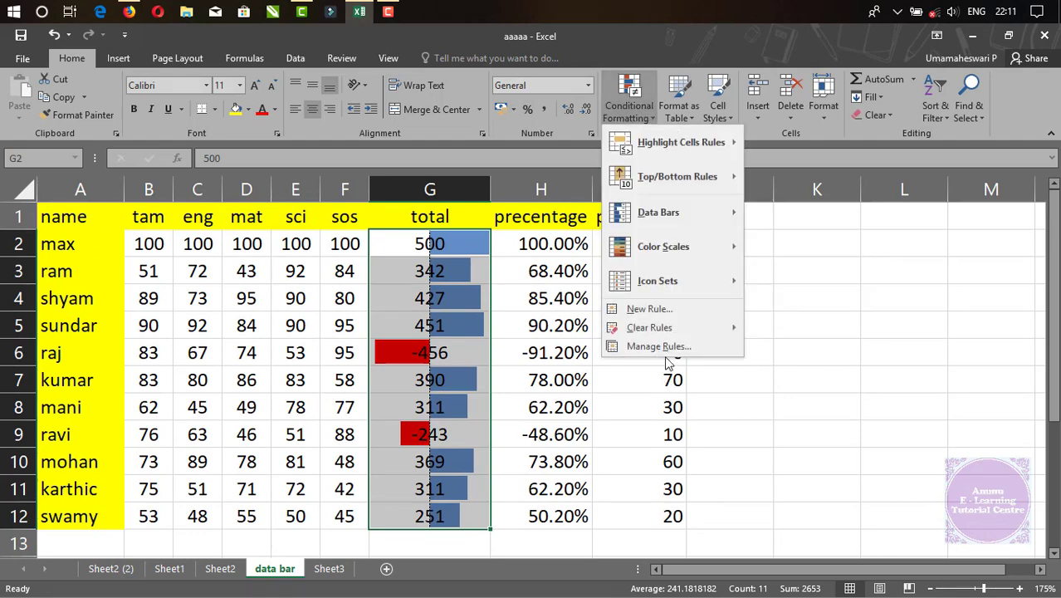
left_click(663, 355)
left_click(644, 324)
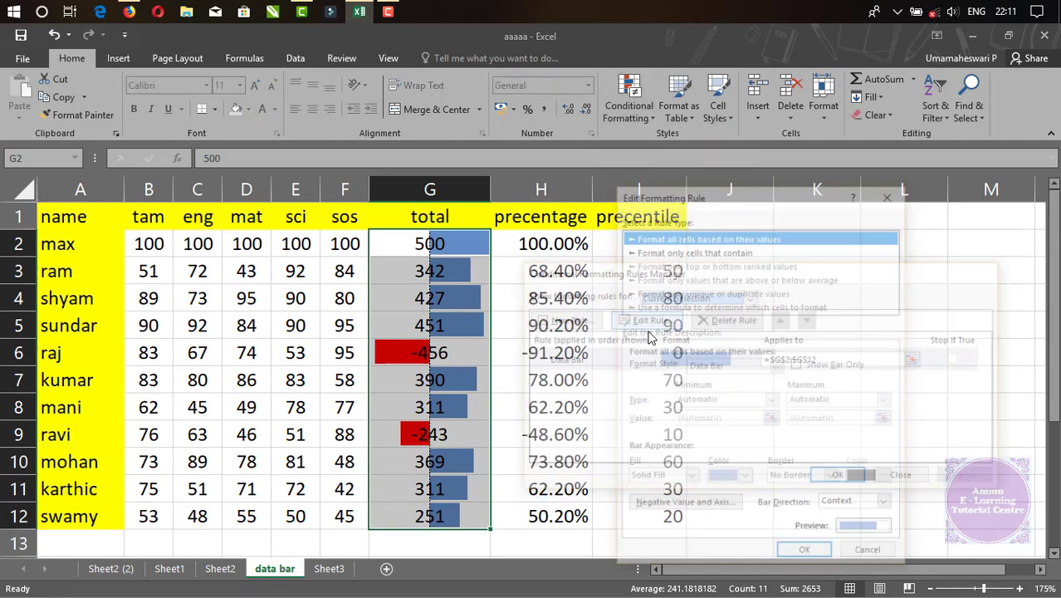
left_click(669, 508)
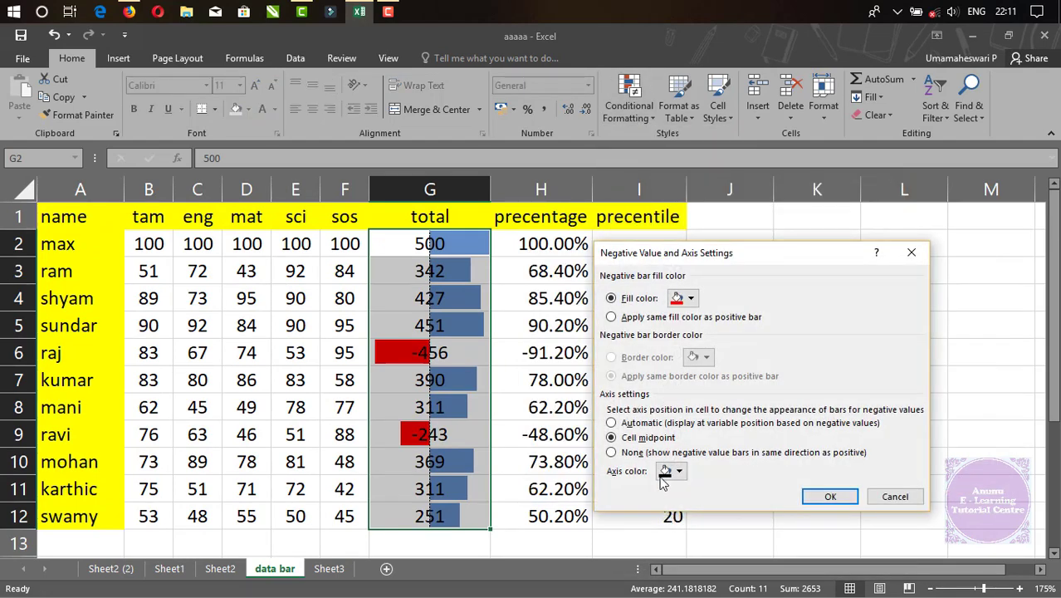
left_click(612, 424)
left_click(828, 496)
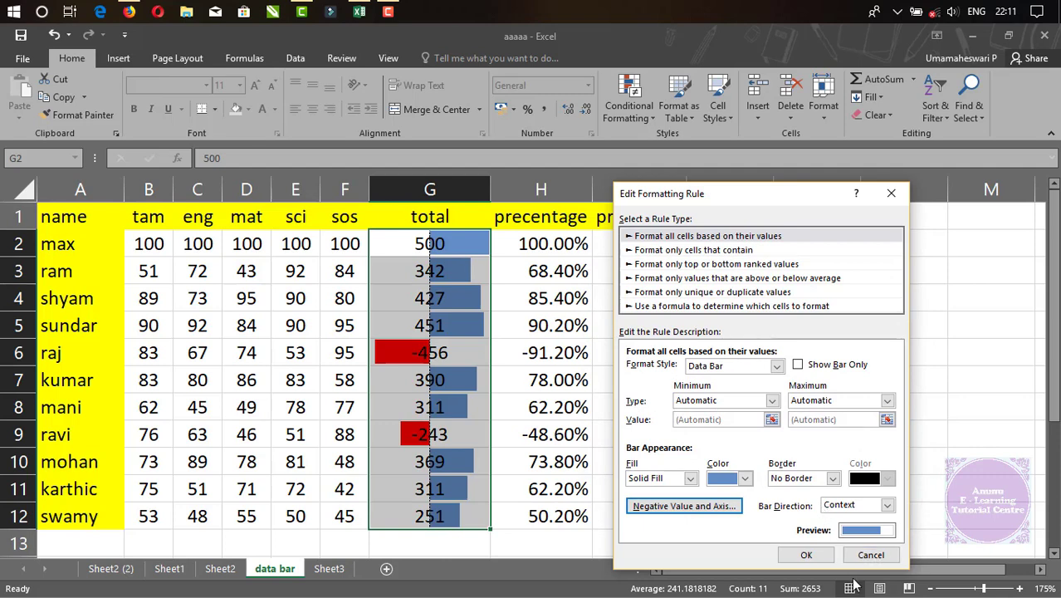
left_click(805, 554)
left_click(971, 479)
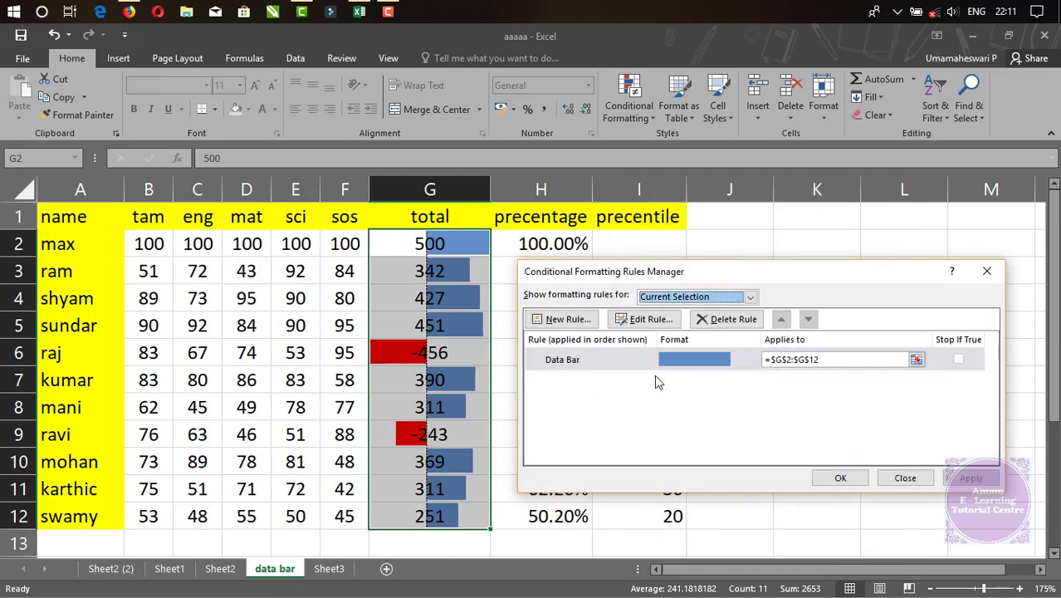
Set the axis of the G2:G12 data bar rule to None, showing negative bars in the same direction as positive.
left_click(644, 319)
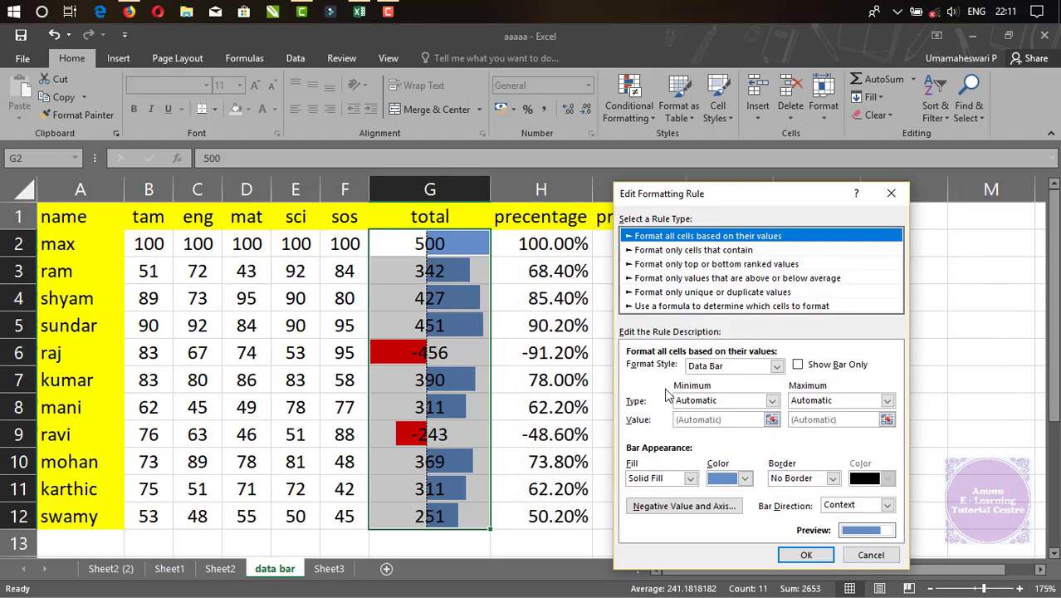
left_click(682, 502)
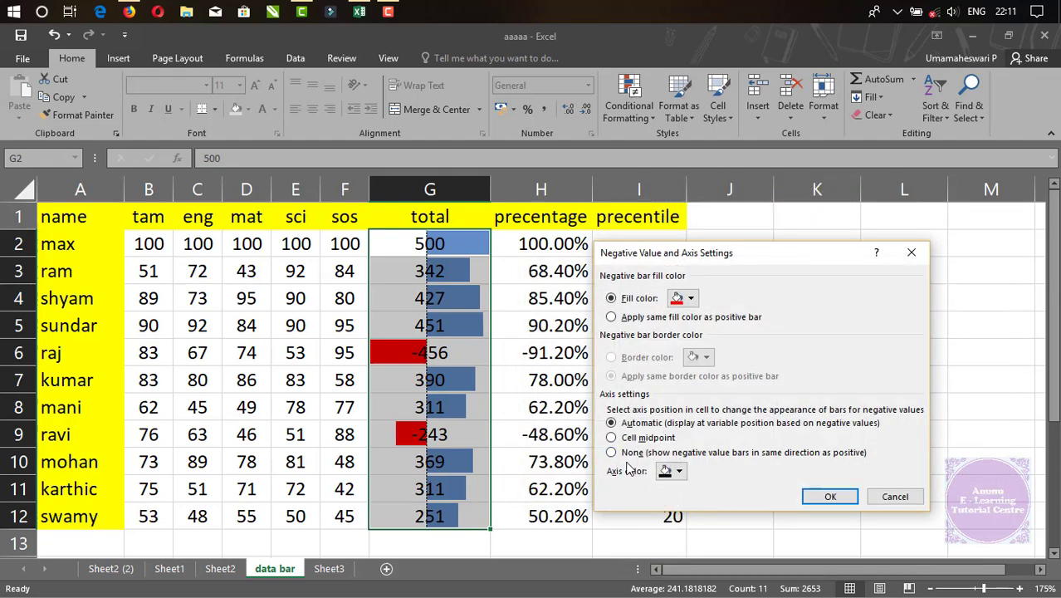
left_click(612, 452)
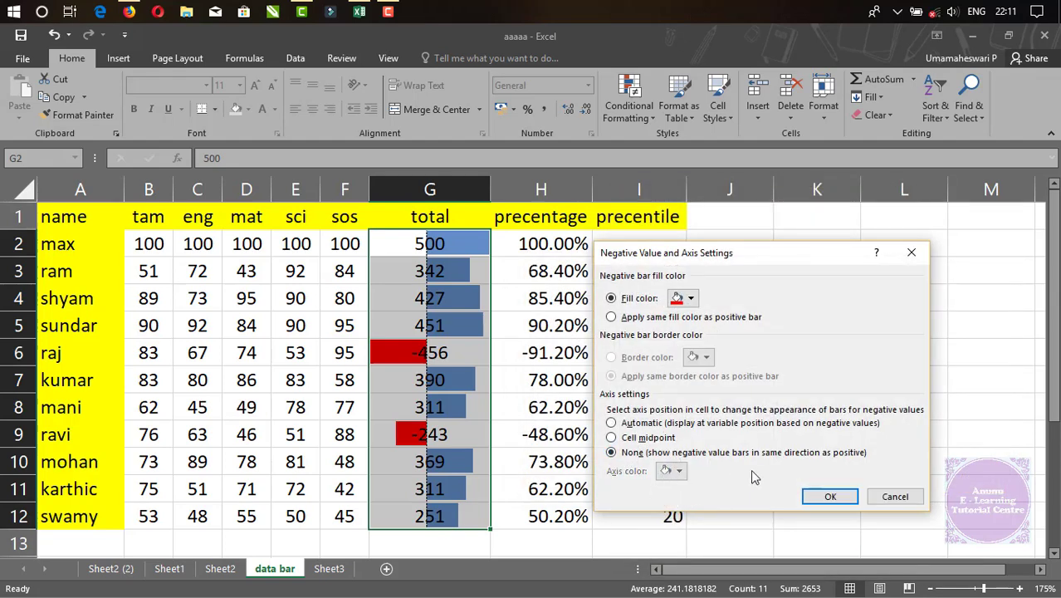
left_click(829, 496)
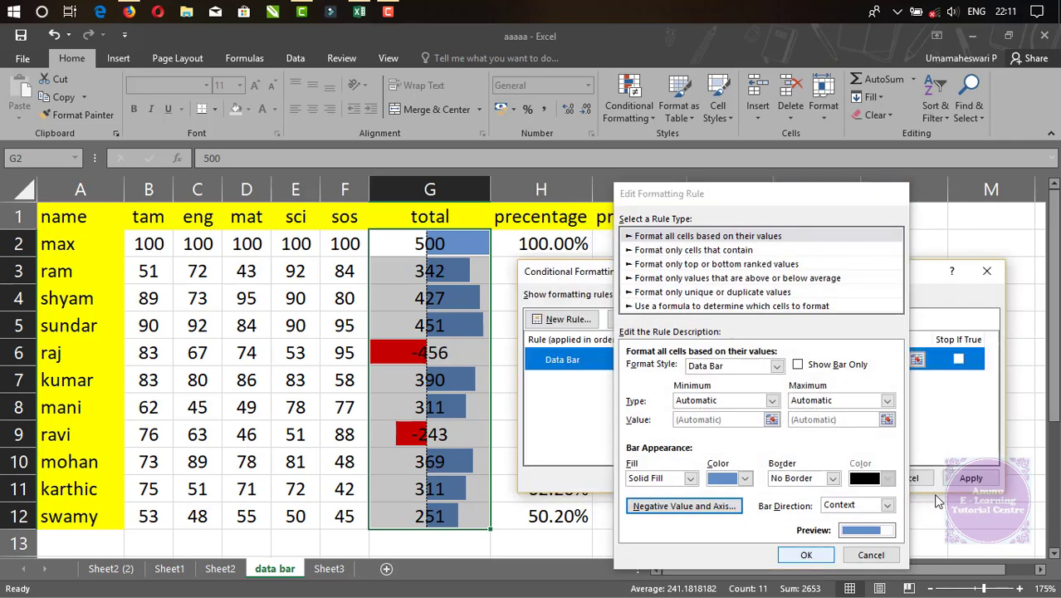
left_click(805, 555)
left_click(969, 477)
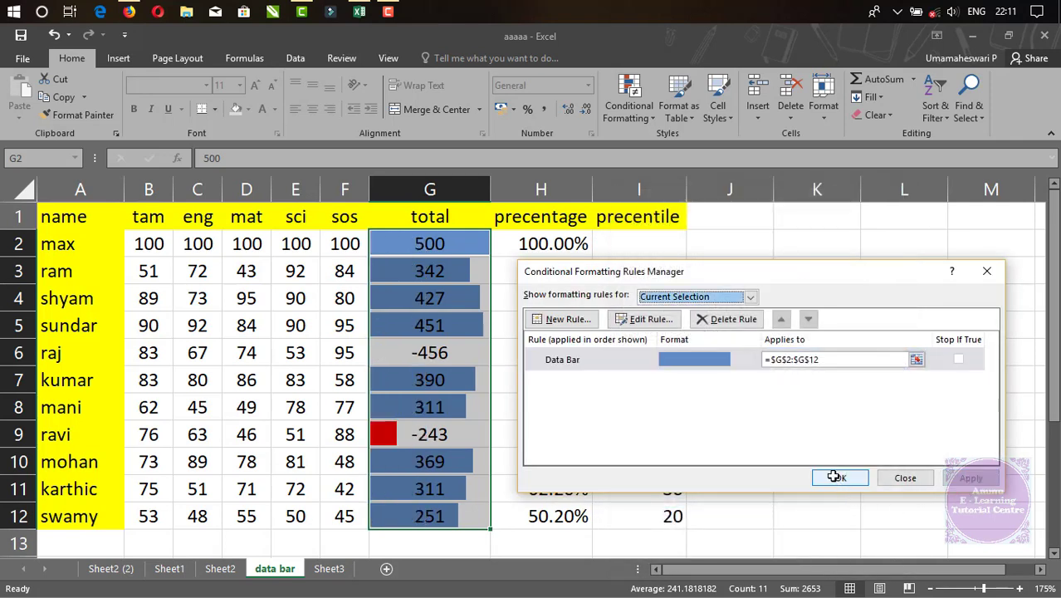
left_click(837, 479)
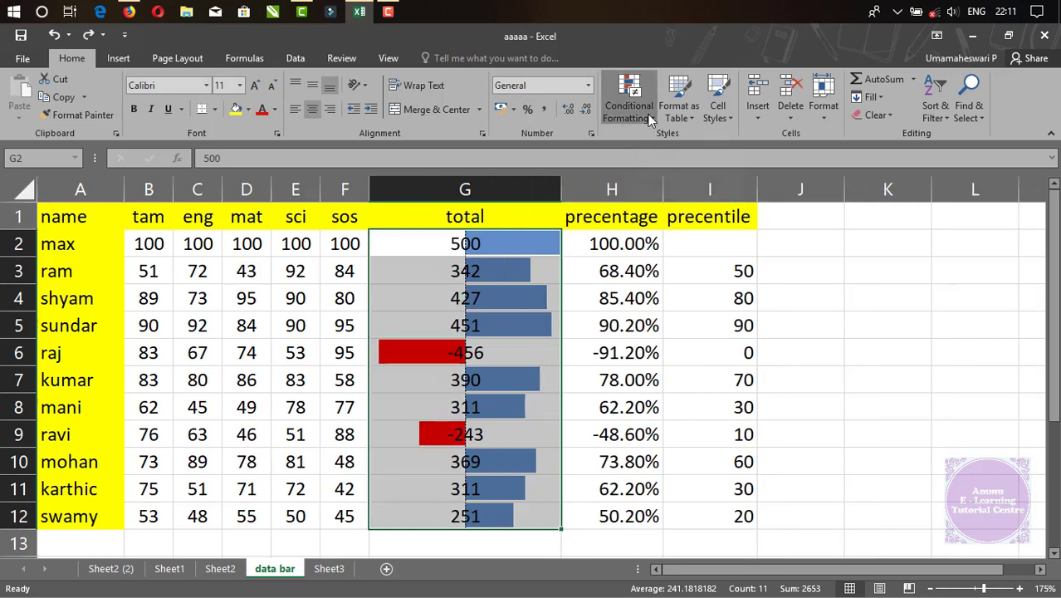
Start a new custom data bar rule for the totals in G2:G12.
left_click(630, 106)
mouse_move(655, 213)
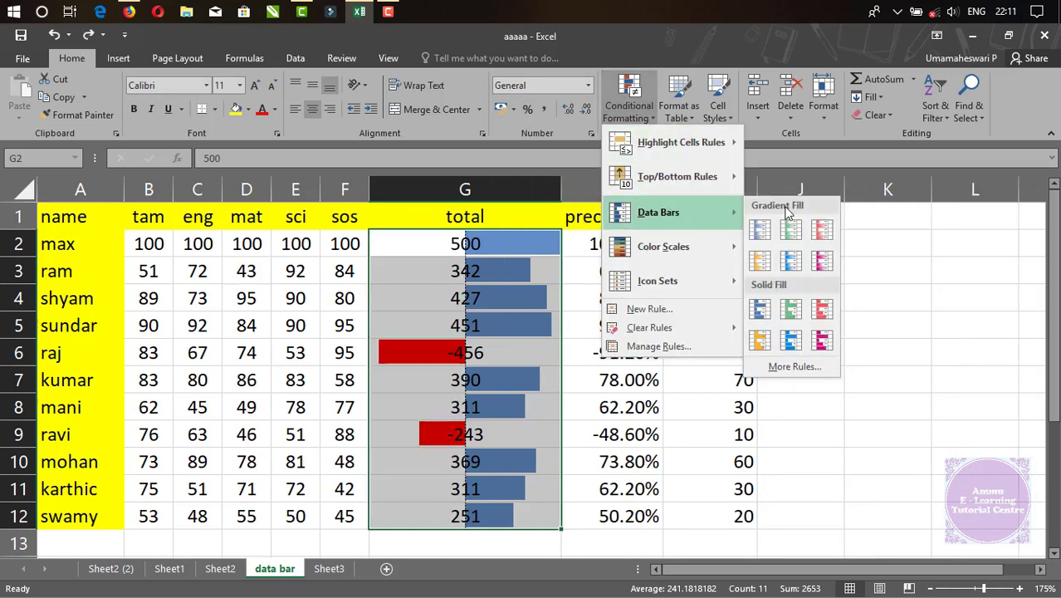
left_click(790, 367)
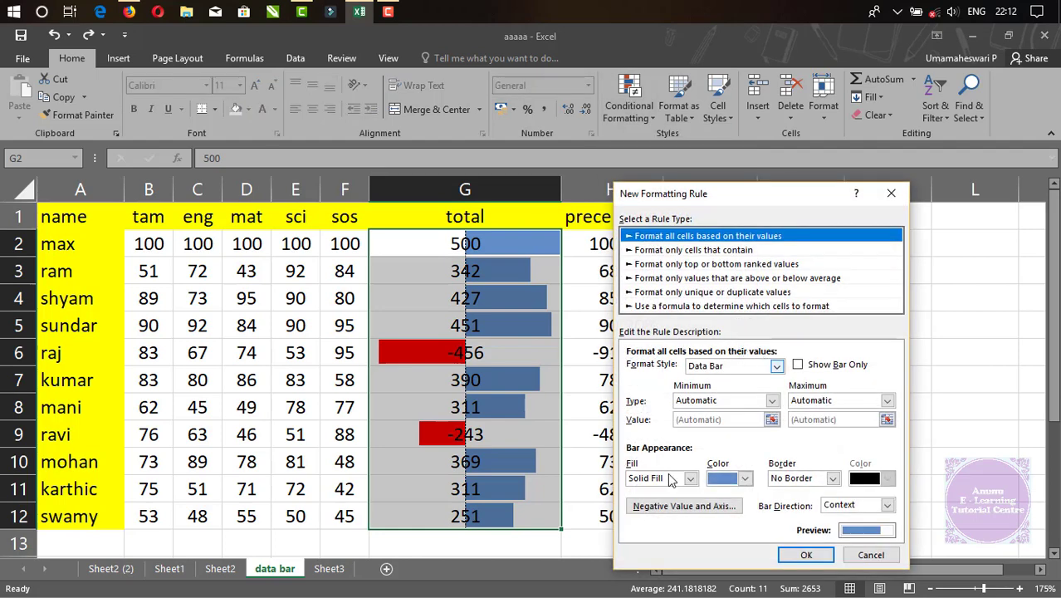